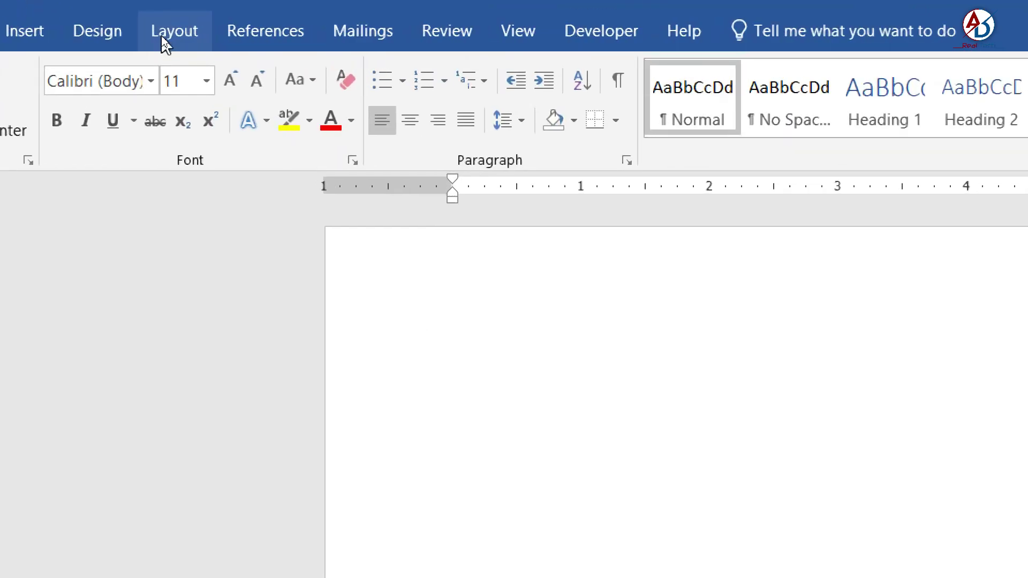
Set a custom 22 × 8 inch paper size and accept Word's margin fix.
left_click(164, 35)
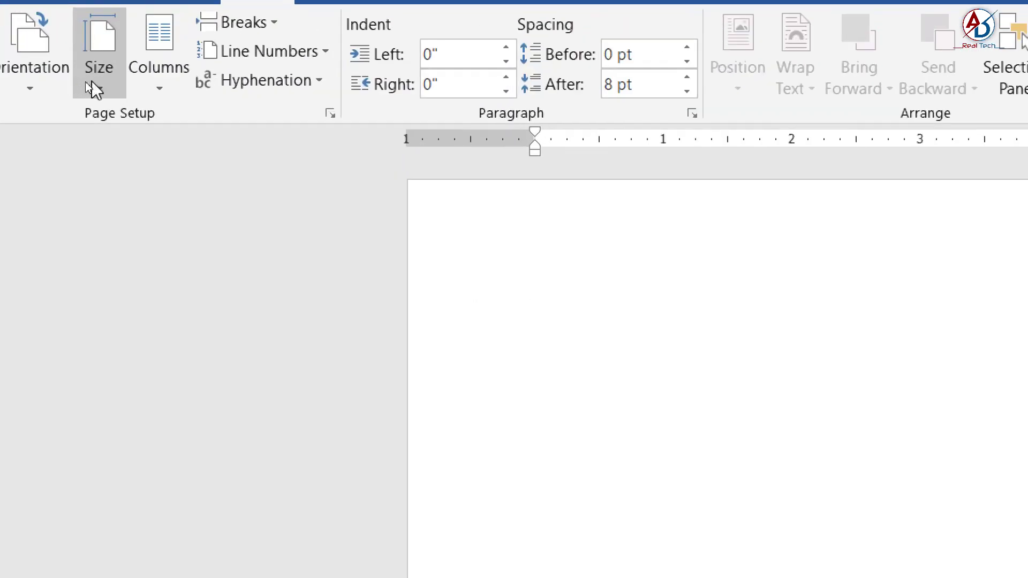
left_click(83, 84)
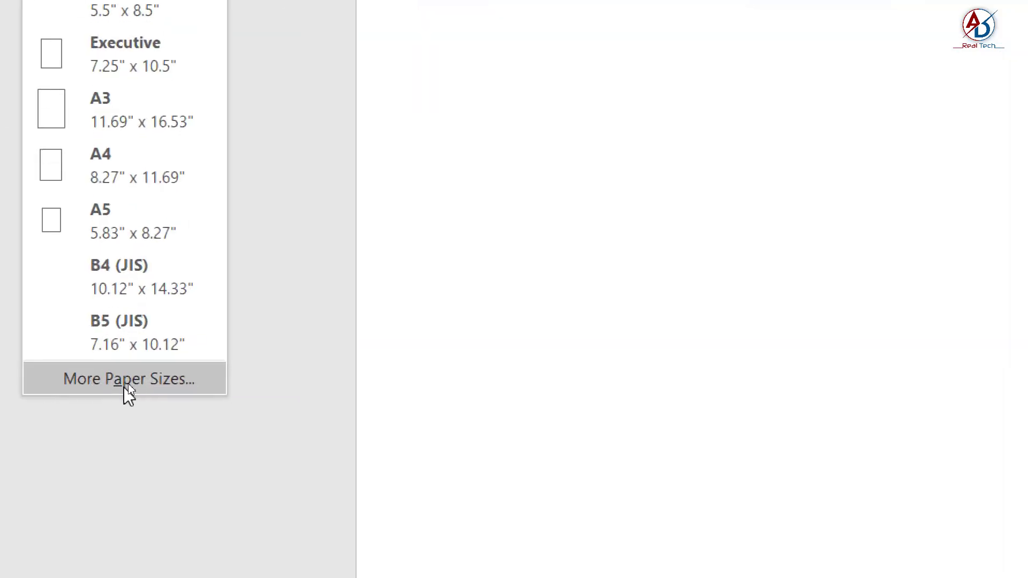
left_click(129, 382)
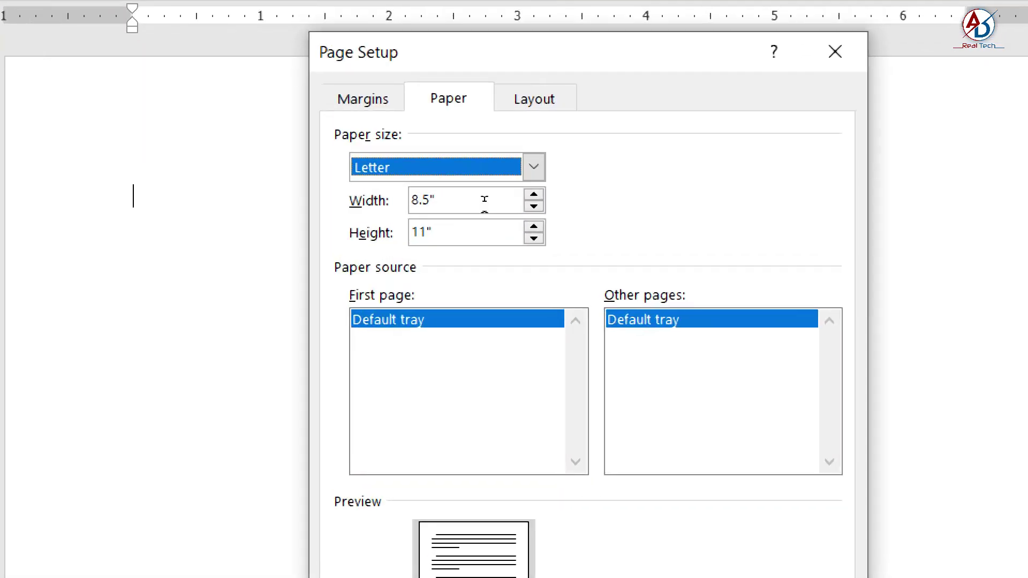
left_click_drag(484, 206, 428, 202)
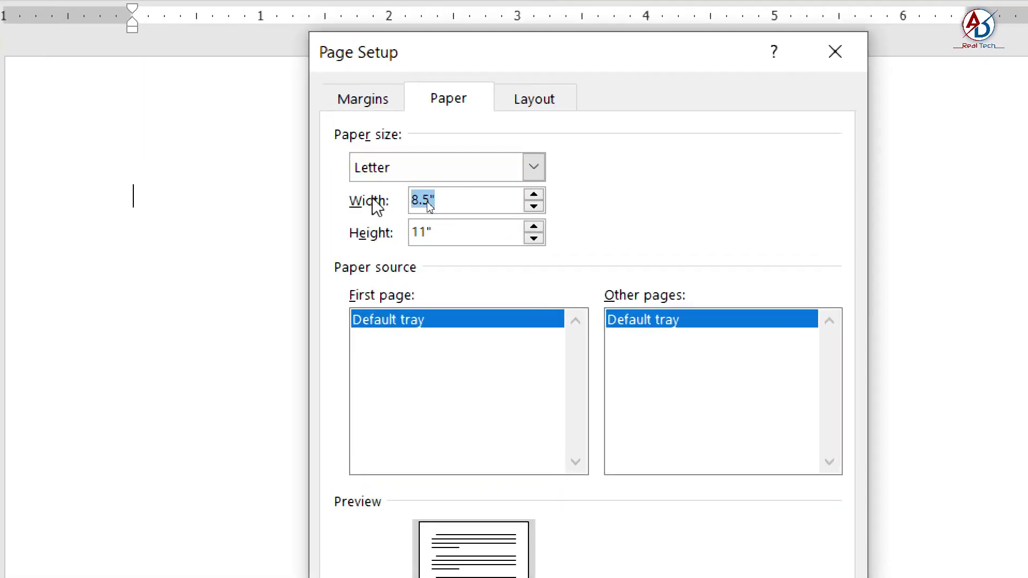
type("22")
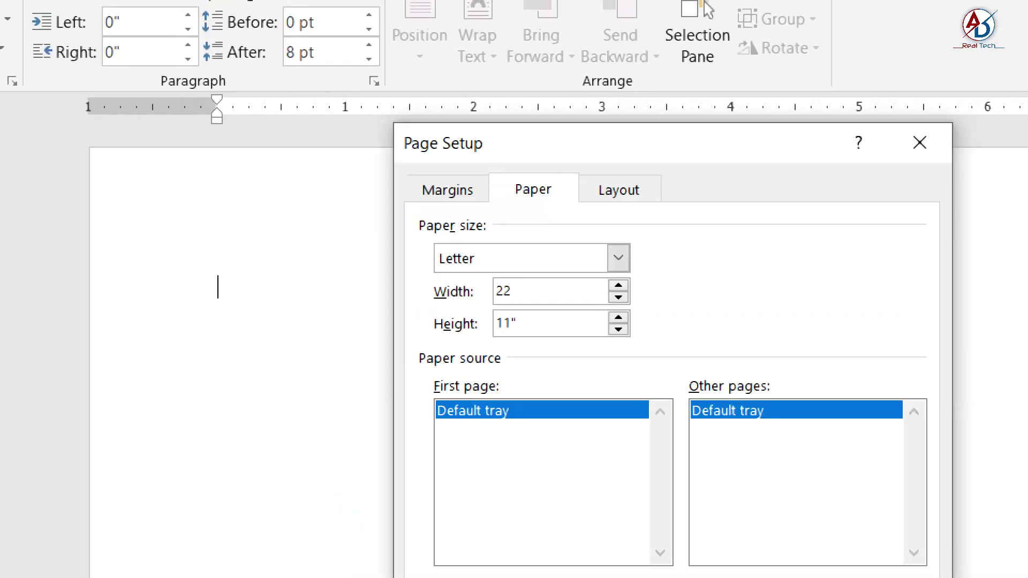
key("Tab")
type("8")
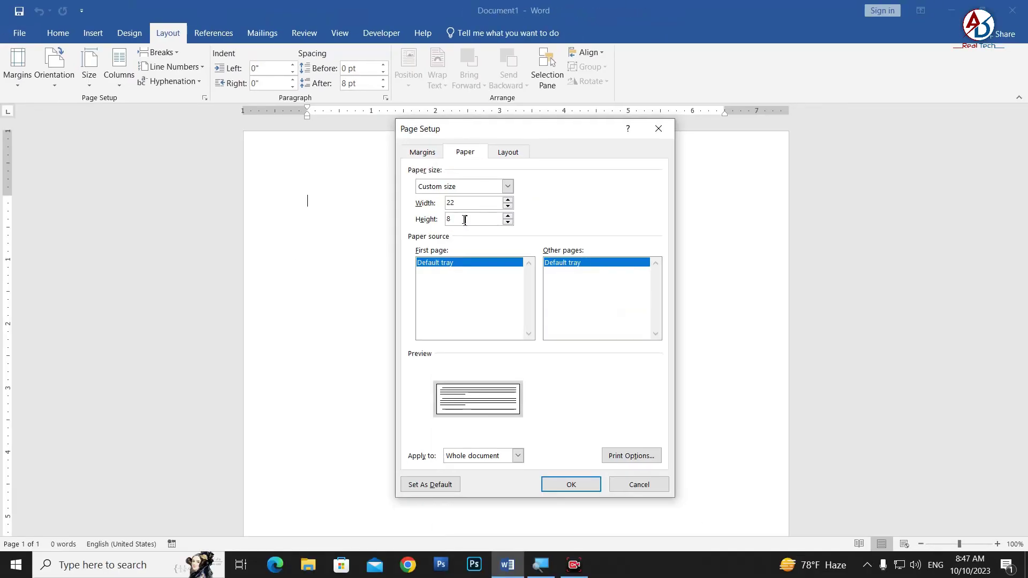
left_click(573, 484)
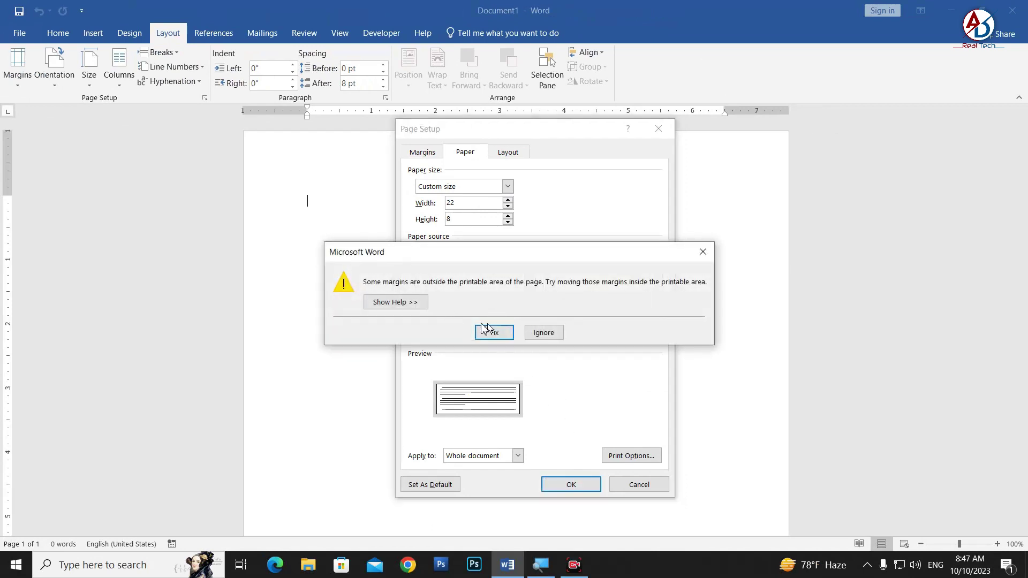
left_click(495, 332)
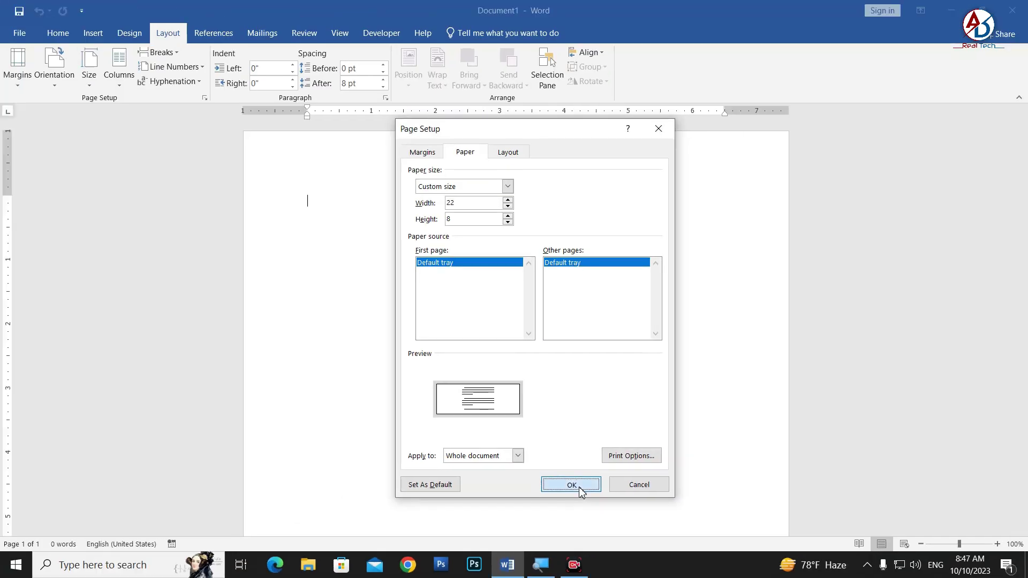
left_click(579, 484)
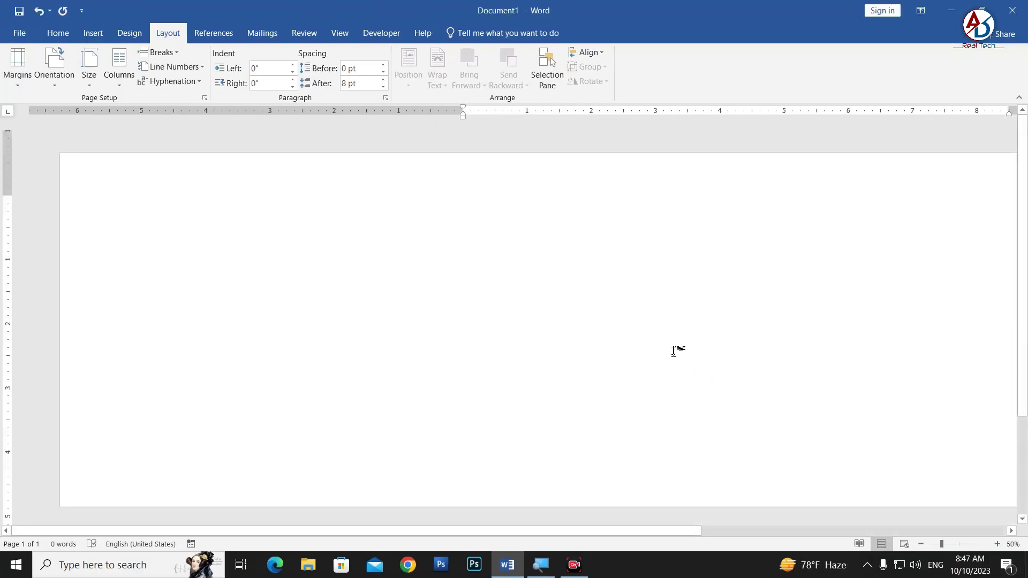
Apply the Narrow margin preset, 0.5 inch on every side, to the wide page.
scroll(675, 348, "down", 5, "ctrl")
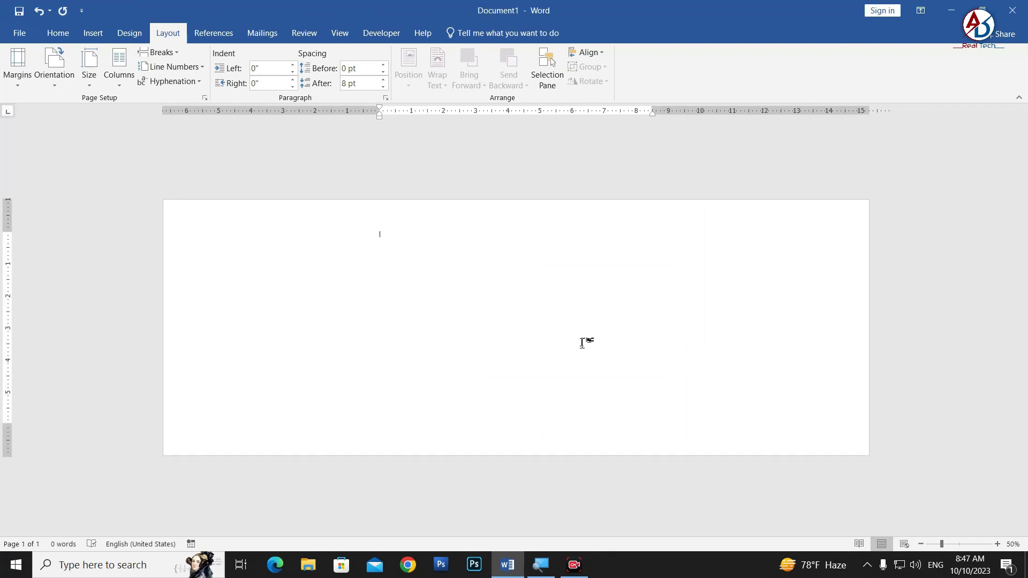
scroll(582, 338, "down", 1, "ctrl")
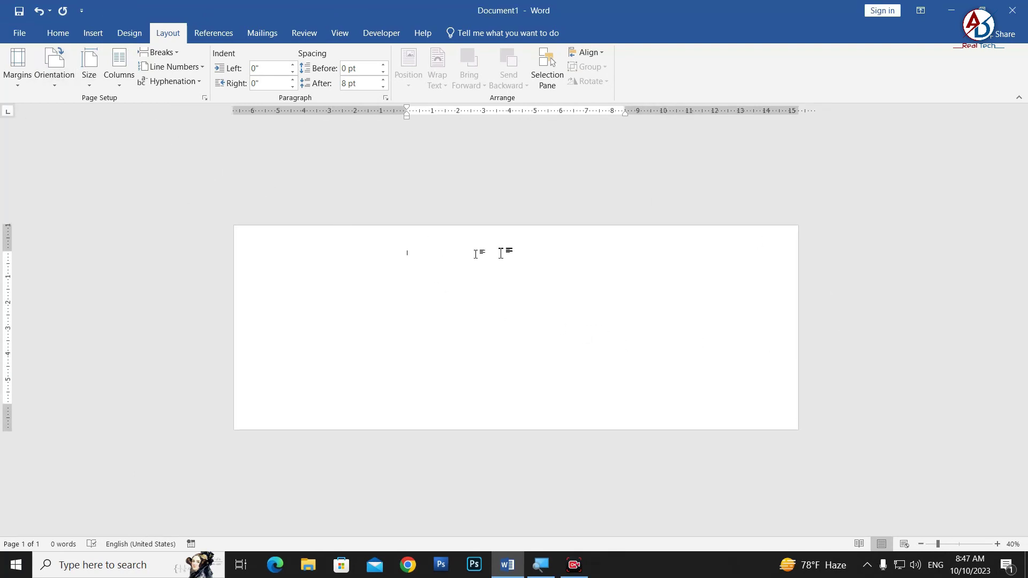
left_click(18, 75)
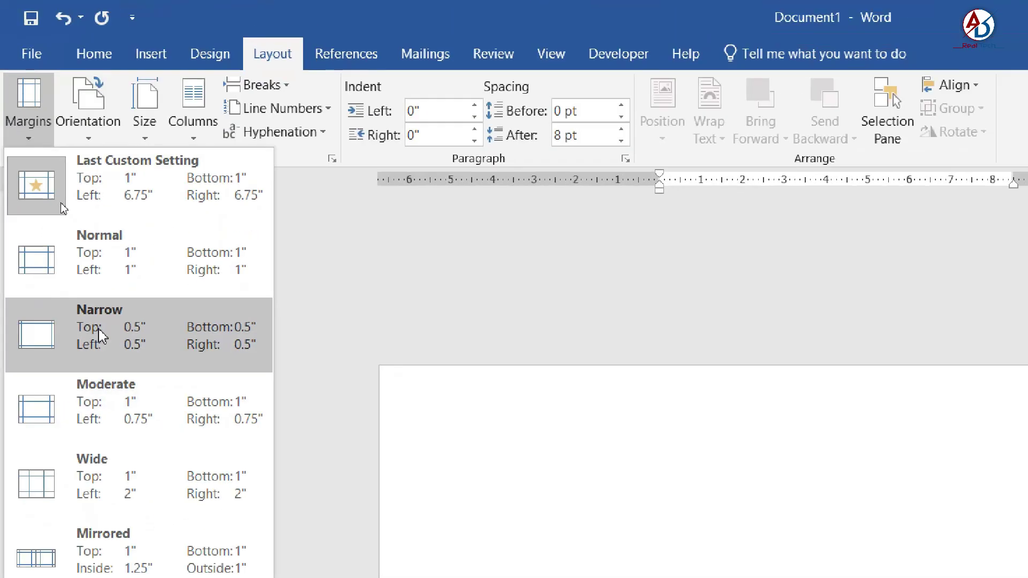
left_click(71, 338)
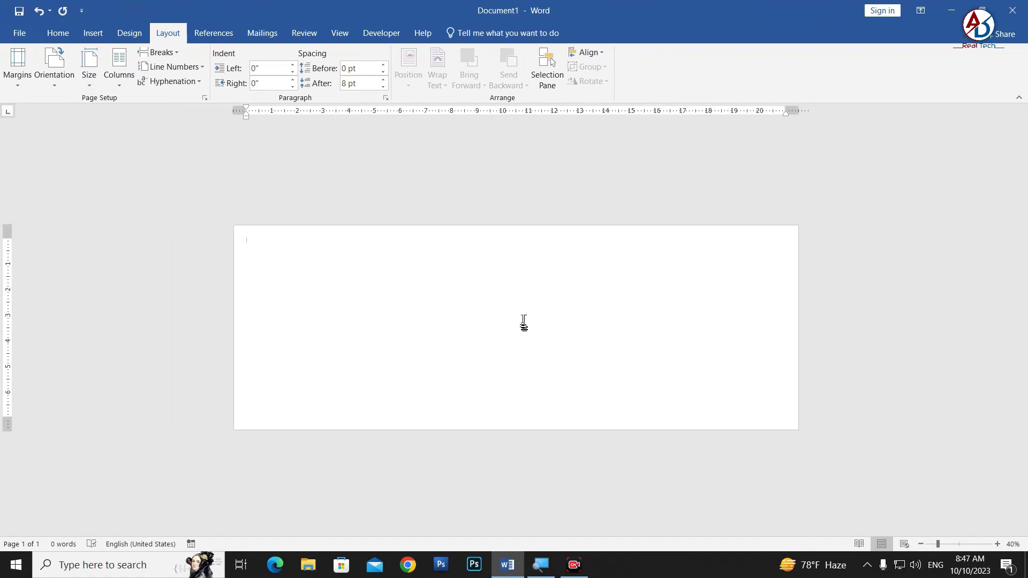
scroll(524, 321, "up", 1, "ctrl")
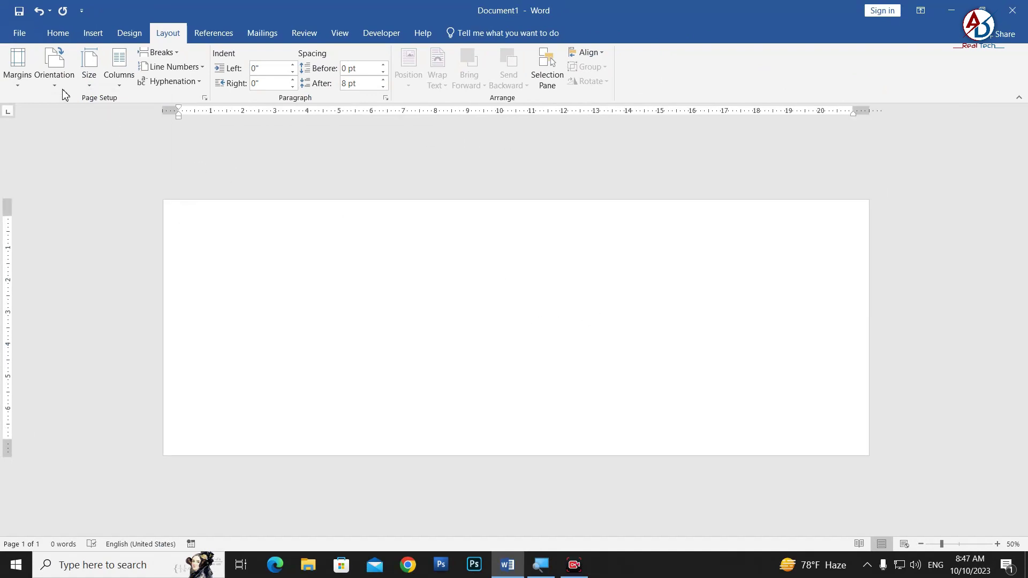
left_click(58, 34)
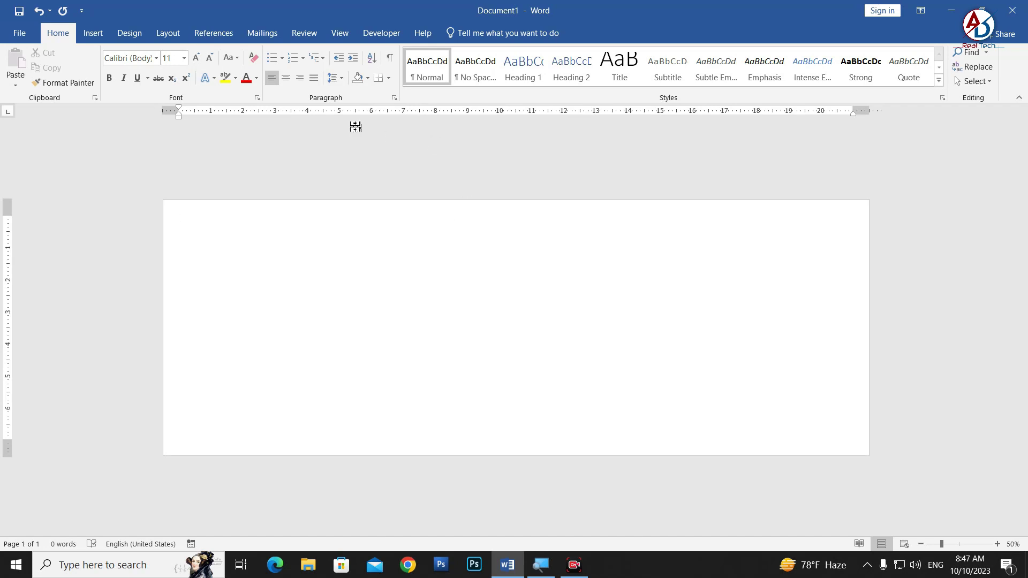
Draw a blue rectangle over the page's right part and remove its outline.
left_click(94, 36)
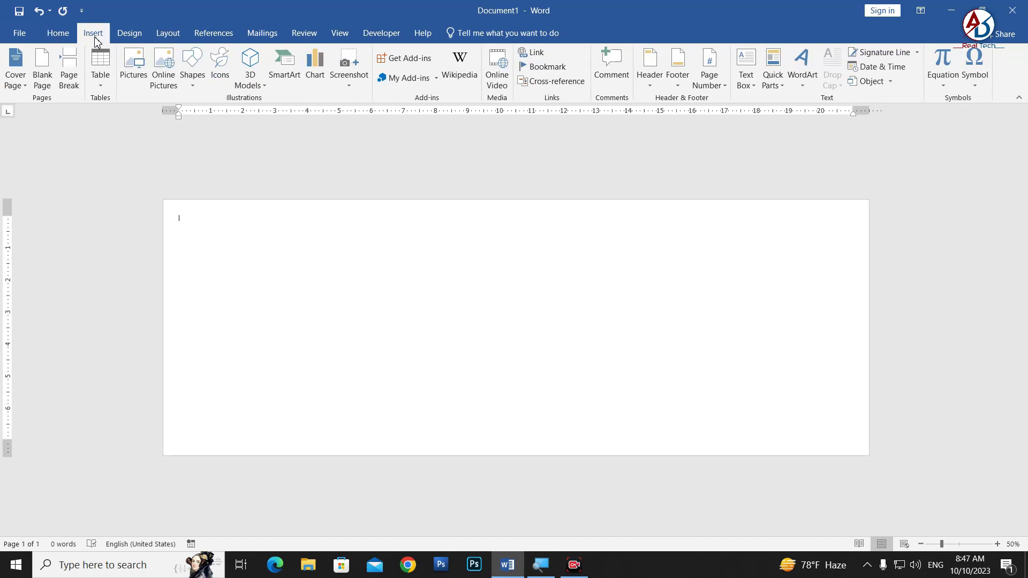
left_click(201, 81)
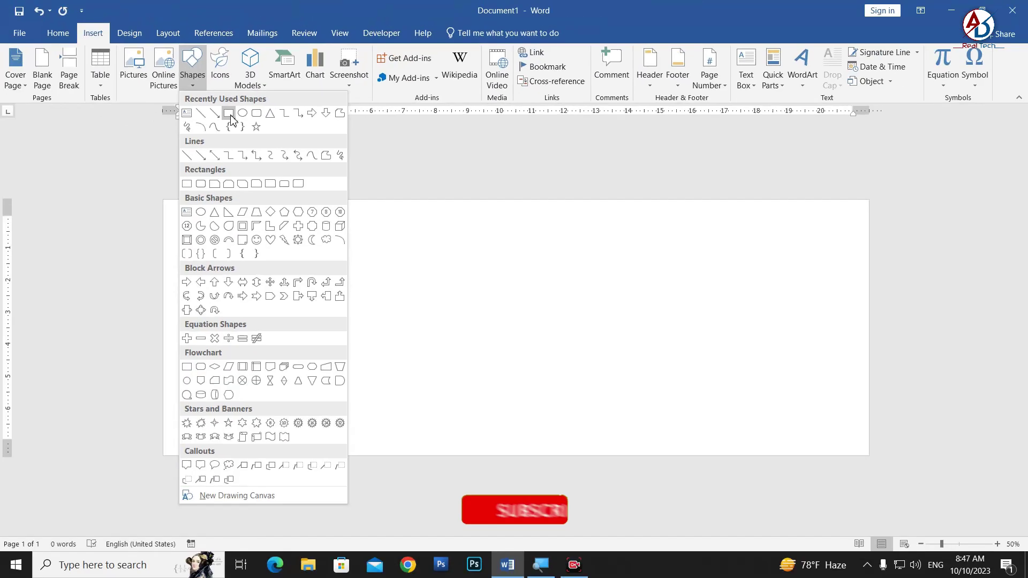
left_click(229, 113)
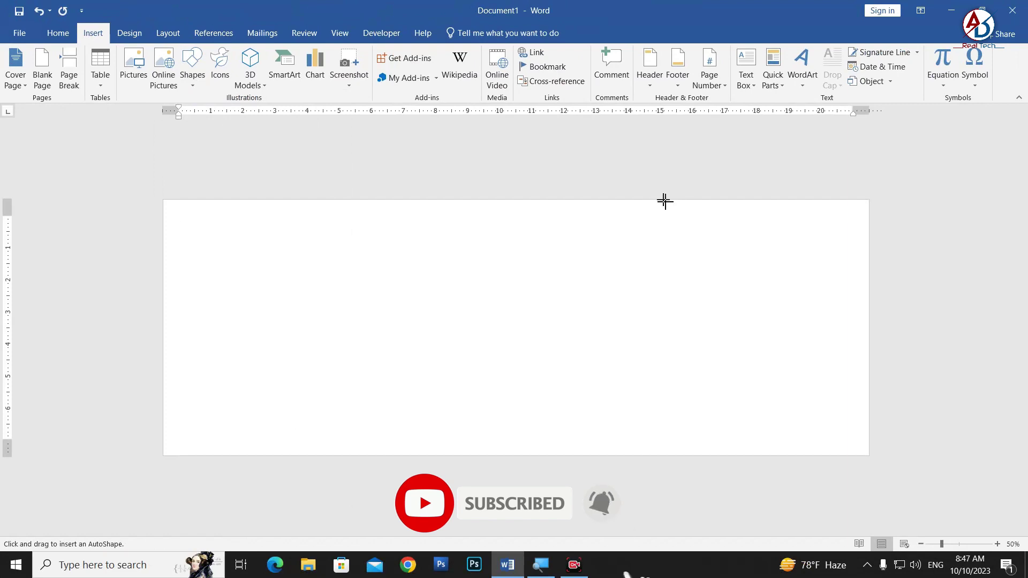
left_click_drag(664, 200, 868, 455)
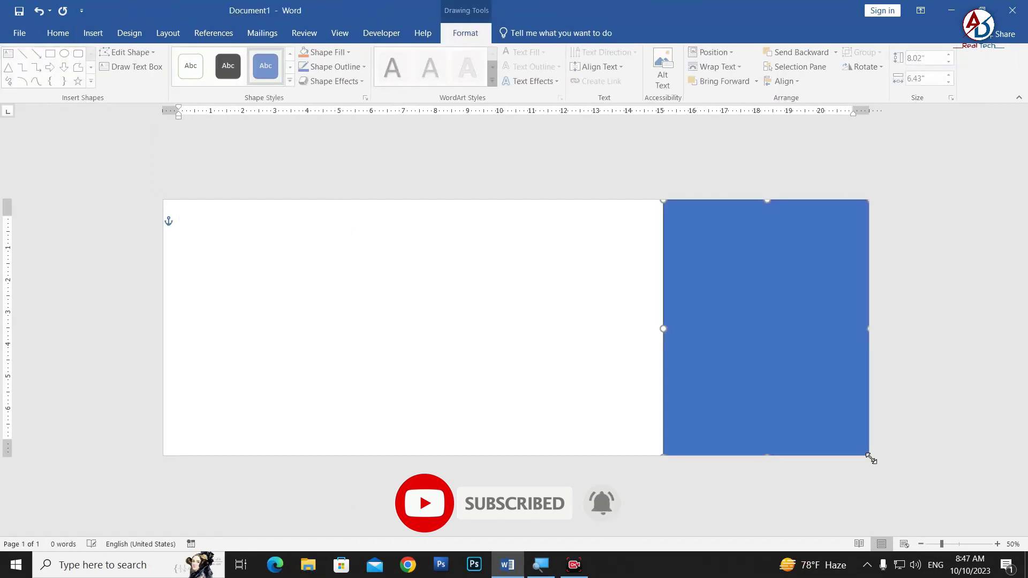
left_click(337, 66)
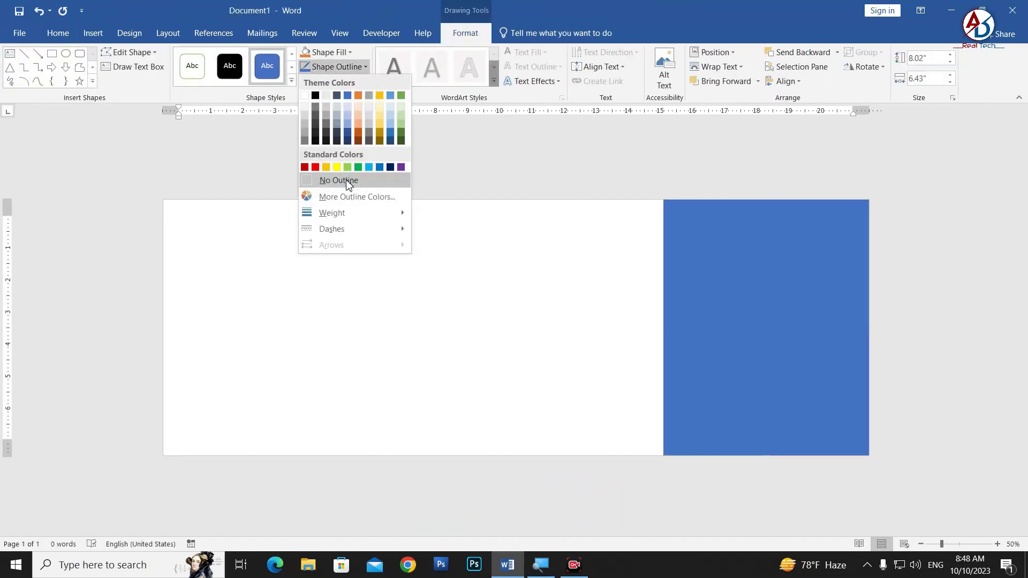
left_click(348, 181)
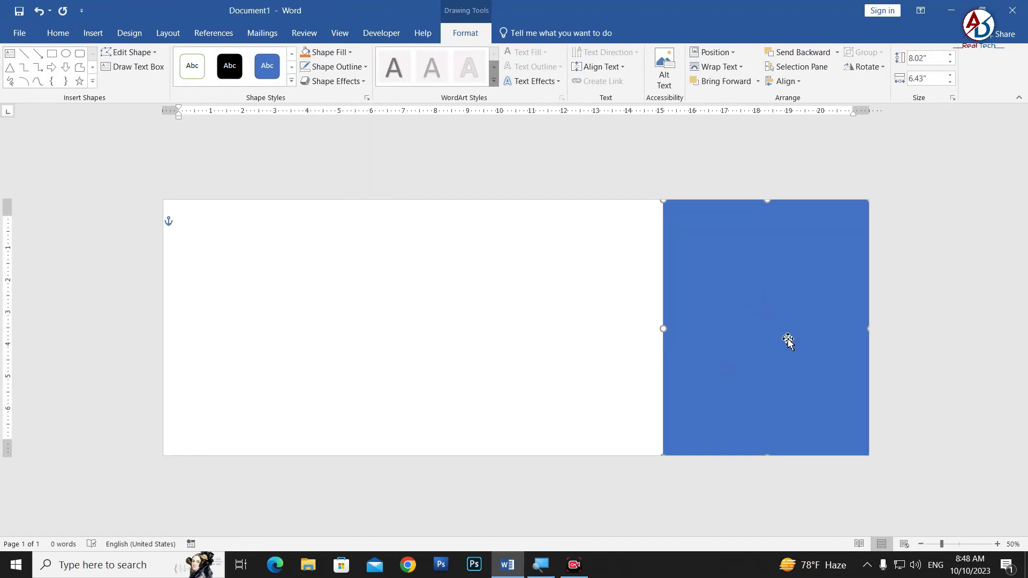
Duplicate the rectangle to the left and stretch it to the page's left edge.
left_click_drag(788, 341, 588, 348)
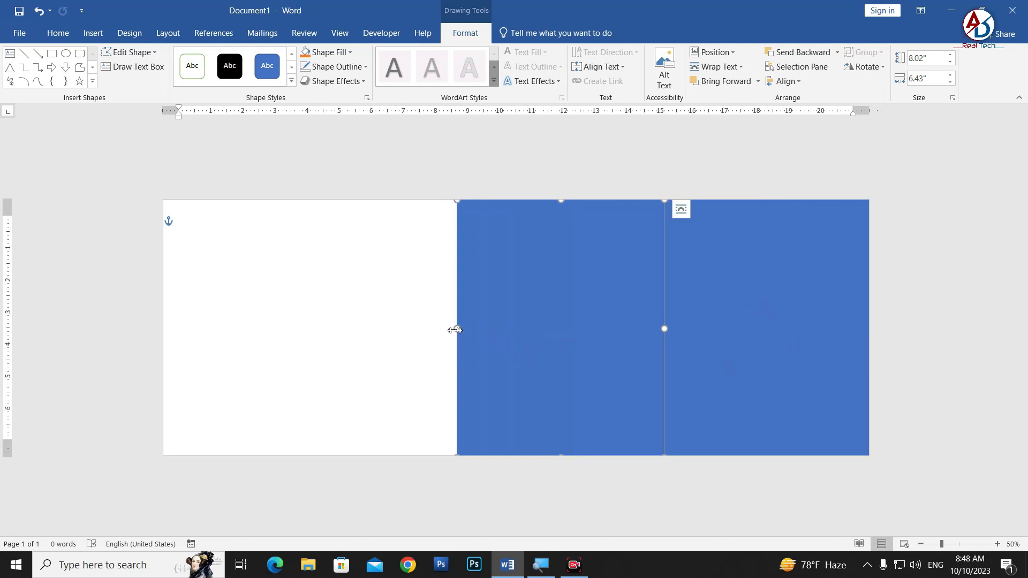
left_click_drag(455, 330, 162, 325)
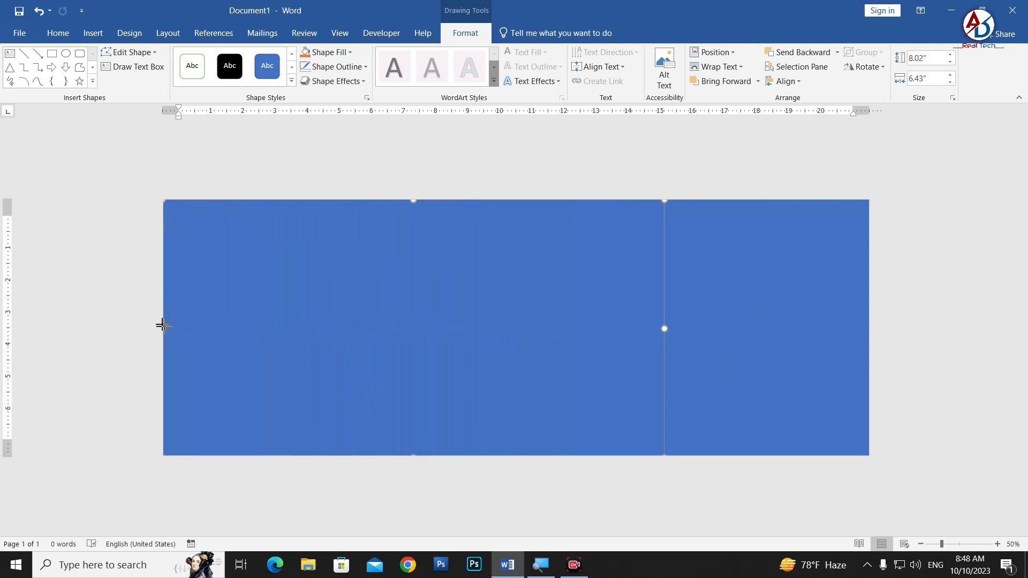
left_click(840, 482)
scroll(659, 441, "down", 3, "ctrl")
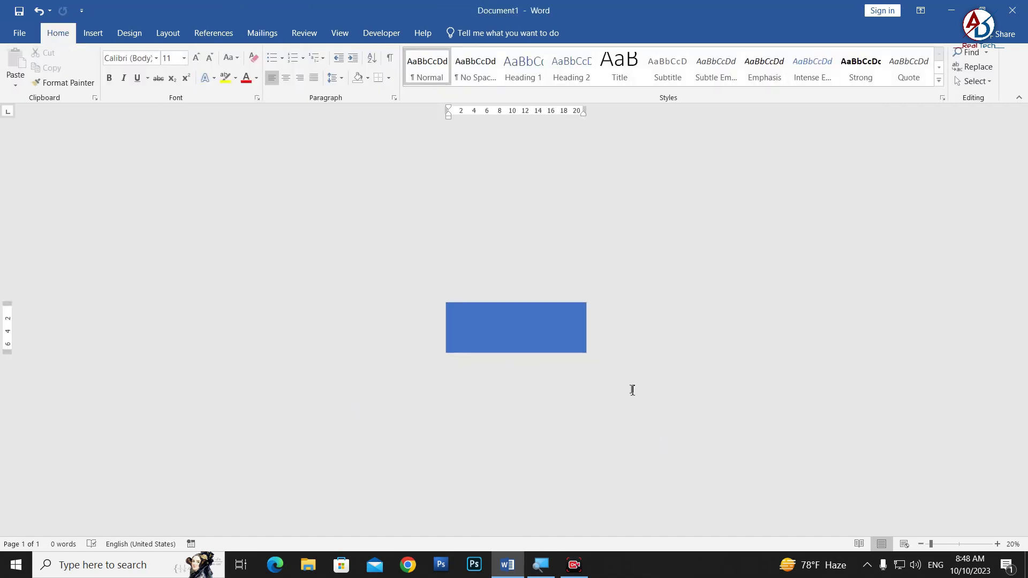
scroll(631, 389, "up", 1, "ctrl")
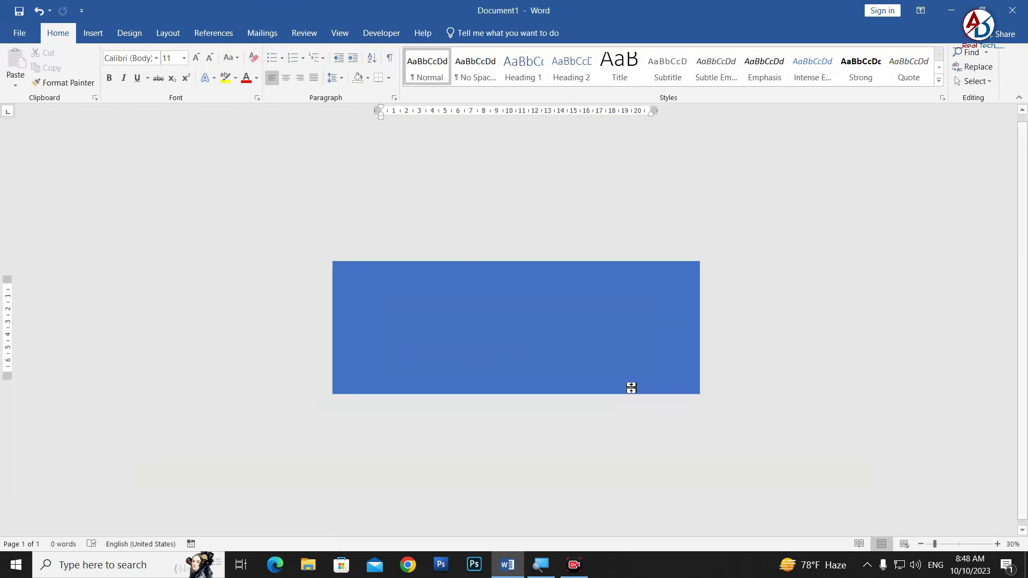
Select the large left rectangle and choose a picture fill from a file.
left_click(643, 337)
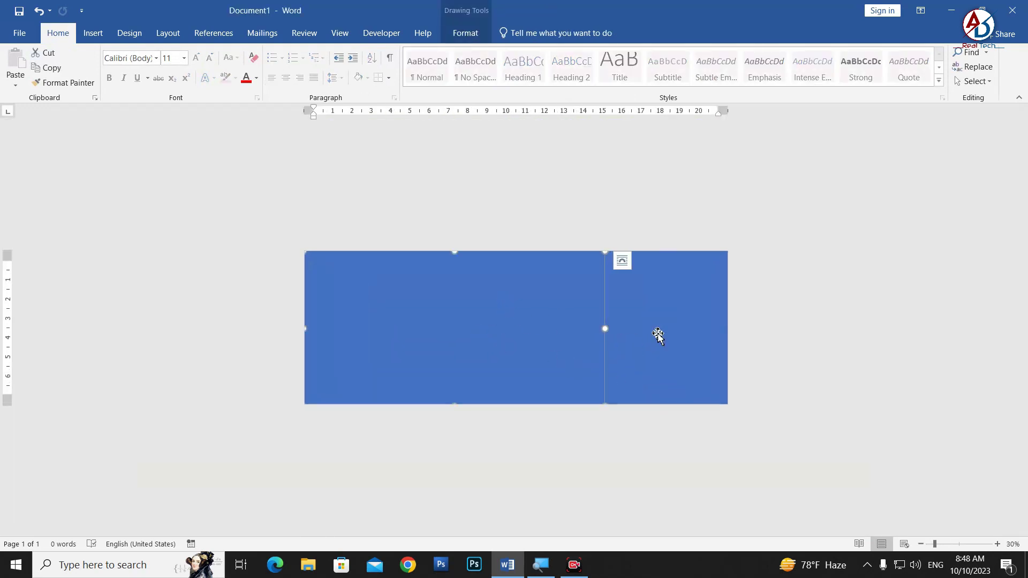
left_click(658, 333)
left_click(482, 330)
left_click(471, 36)
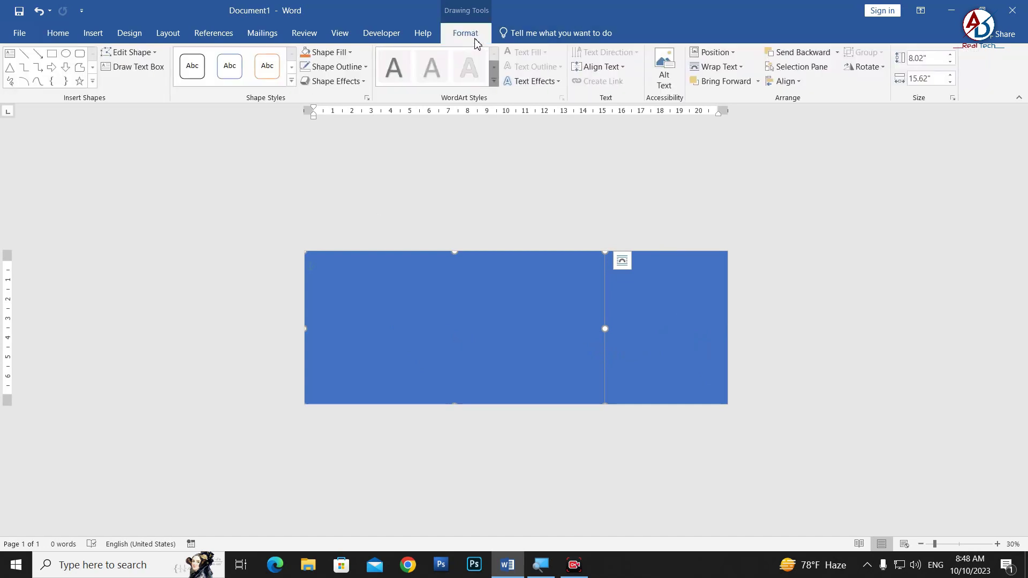
left_click(332, 57)
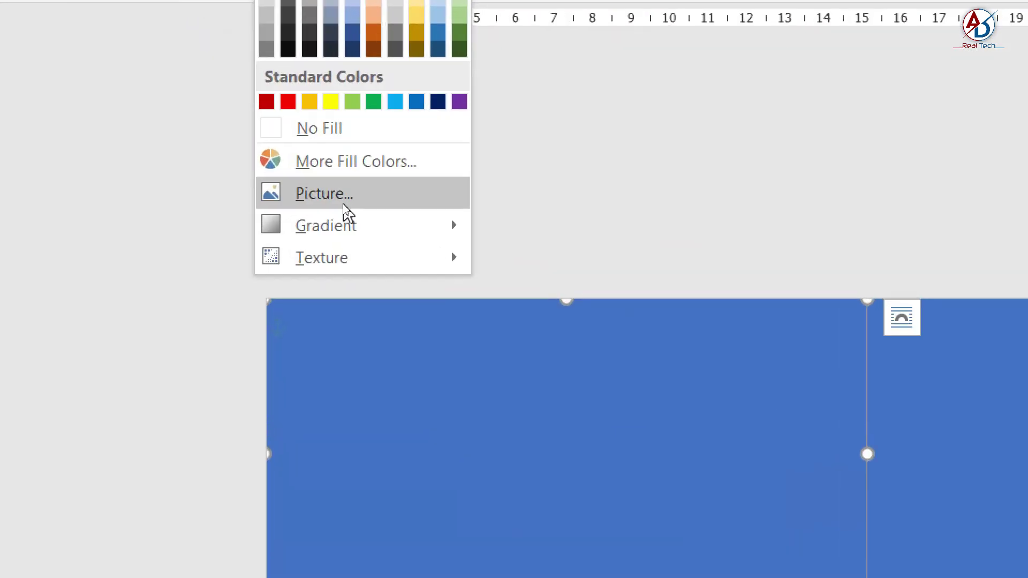
left_click(343, 204)
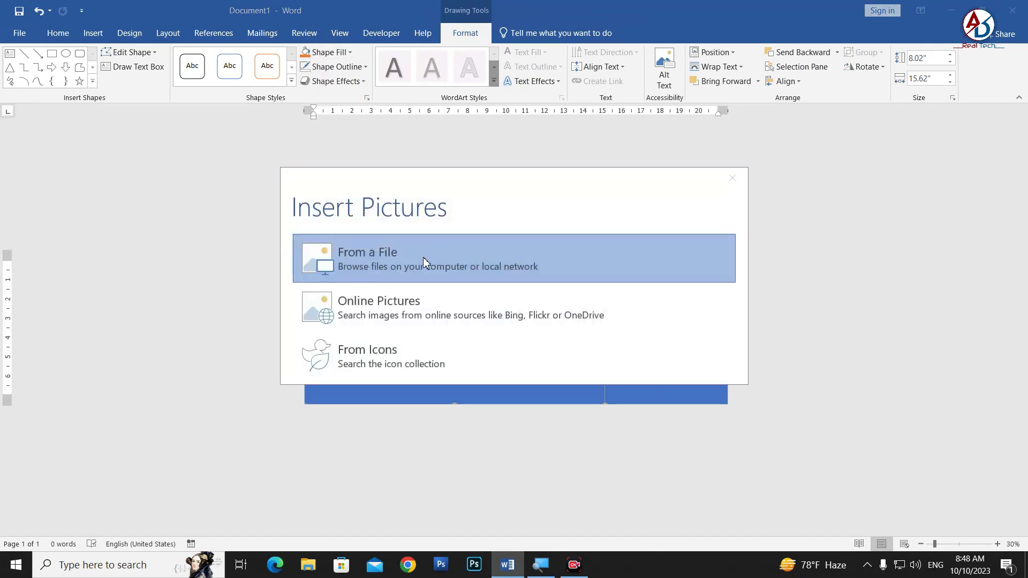
left_click(423, 257)
Insert the depositphotos ceremony photo from D:\Design Templete\desktop file\wedding into the shape.
left_click(214, 372)
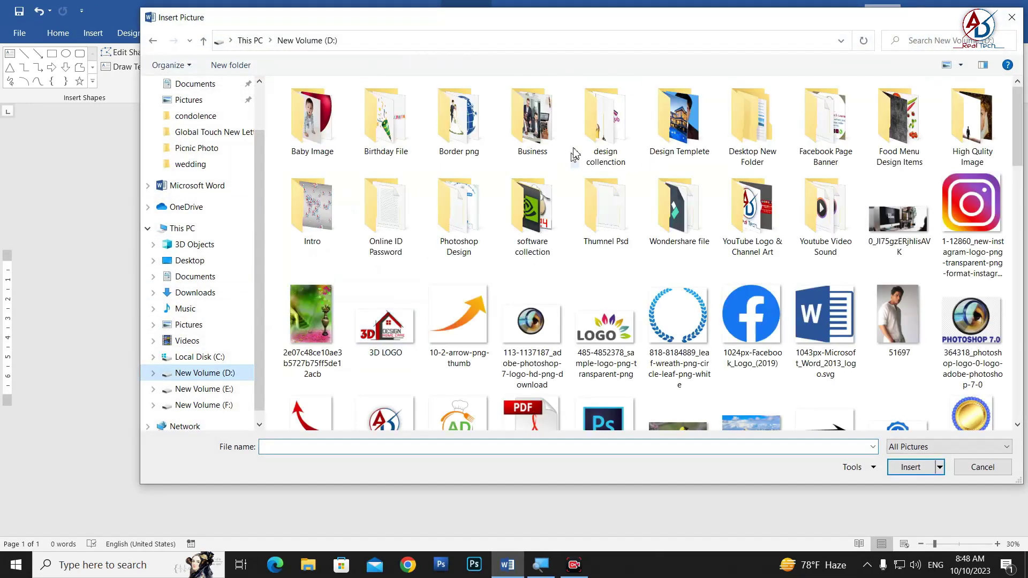
double_click(670, 144)
double_click(673, 143)
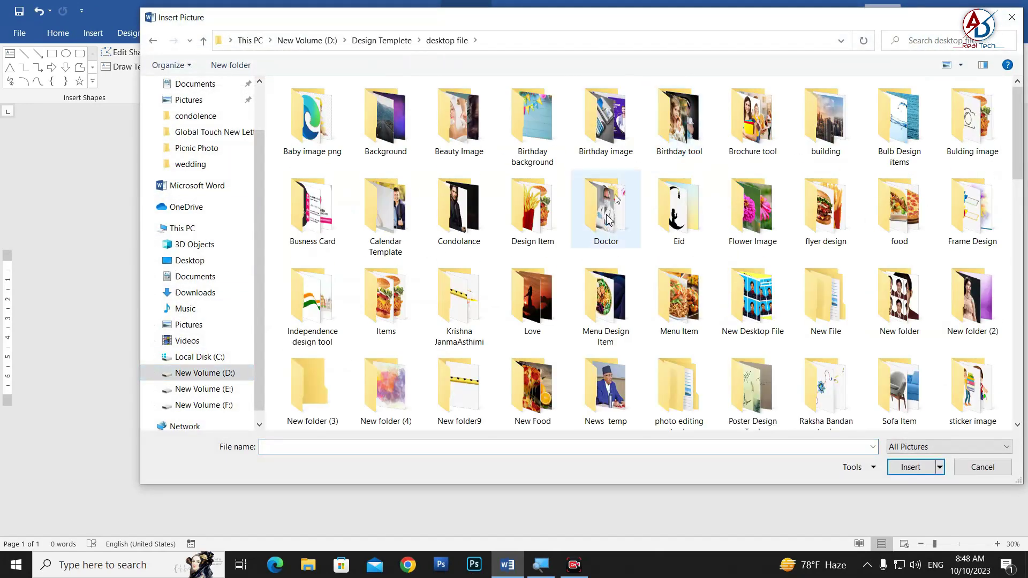
scroll(530, 300, "down", 5)
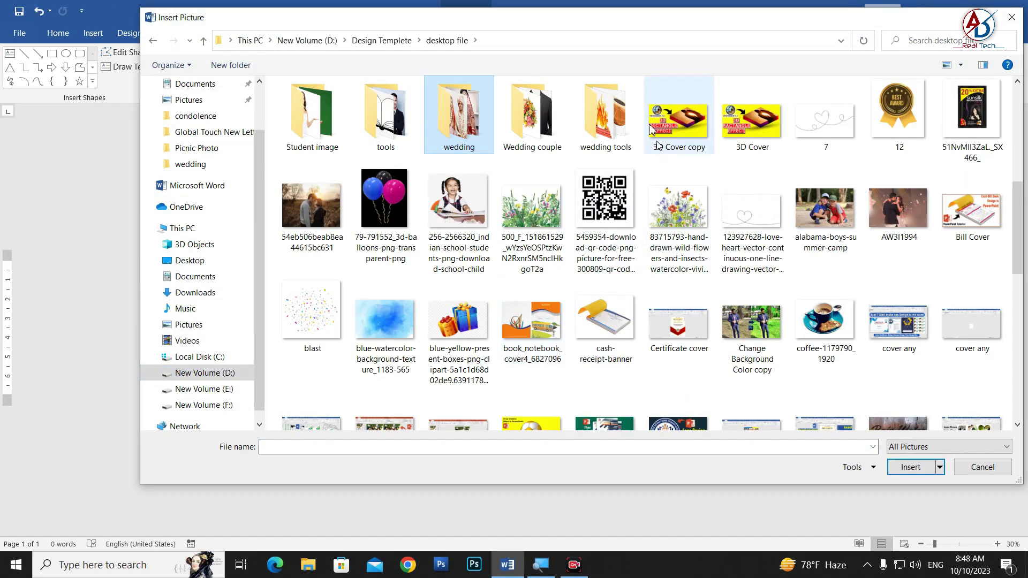
double_click(458, 134)
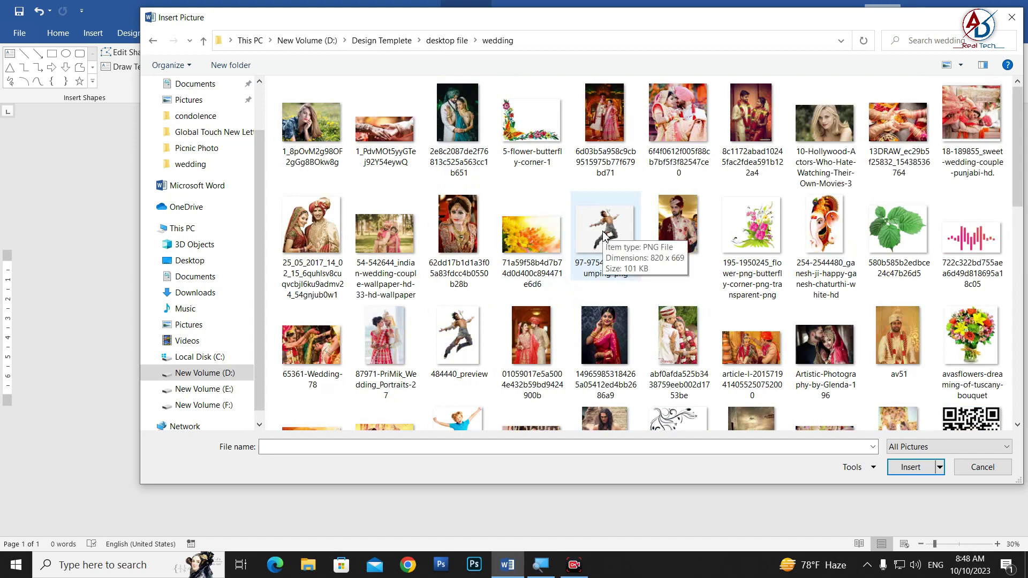
scroll(609, 245, "down", 3)
scroll(609, 245, "down", 3)
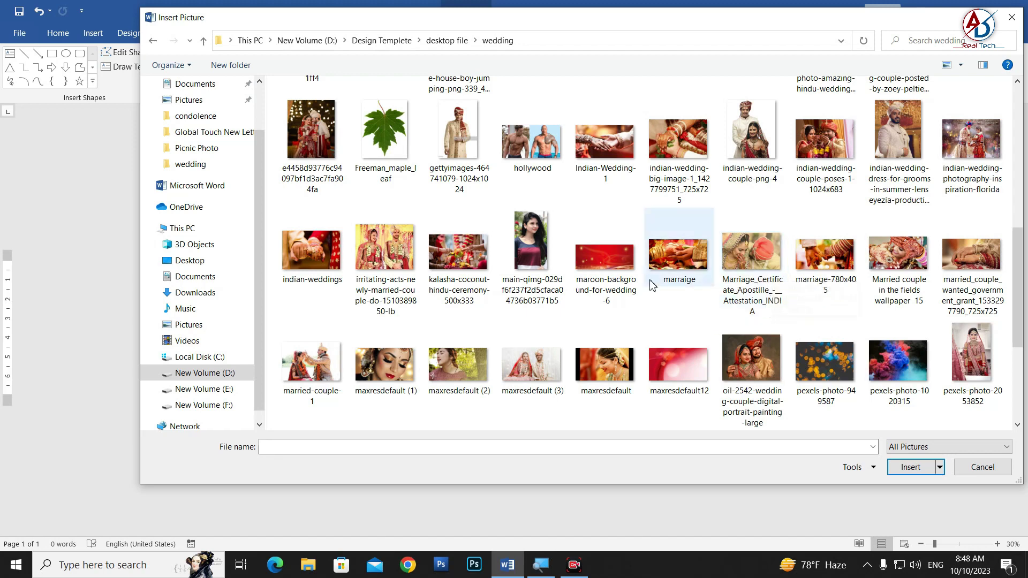
scroll(650, 275, "down", 3)
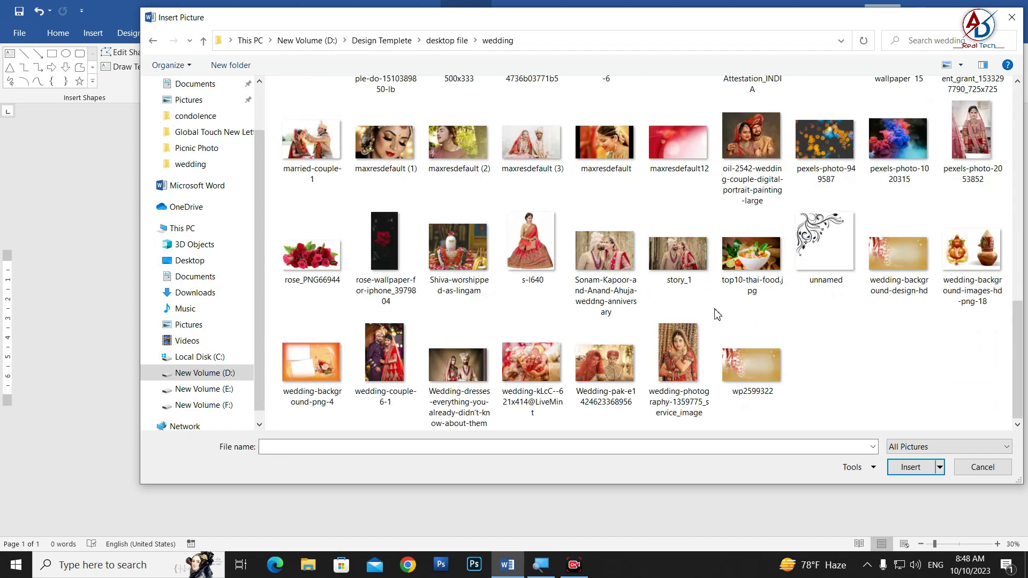
scroll(717, 315, "up", 3)
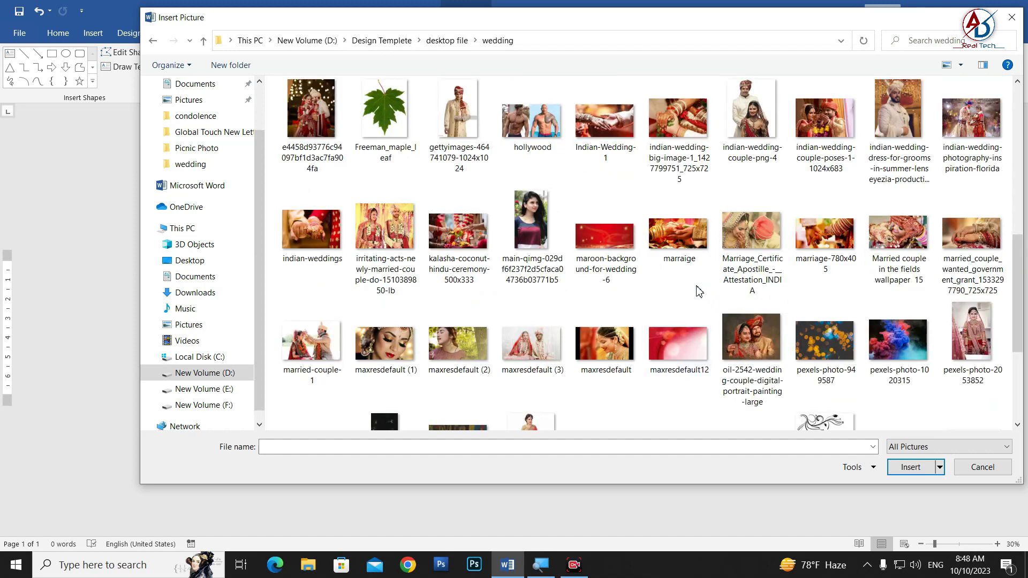
left_click(687, 127)
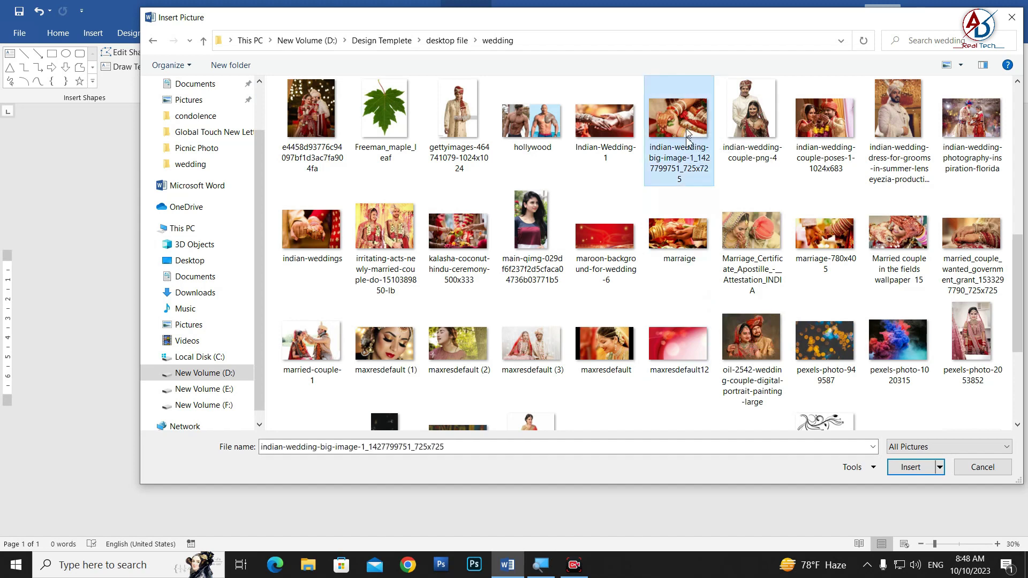
scroll(685, 182, "up", 3)
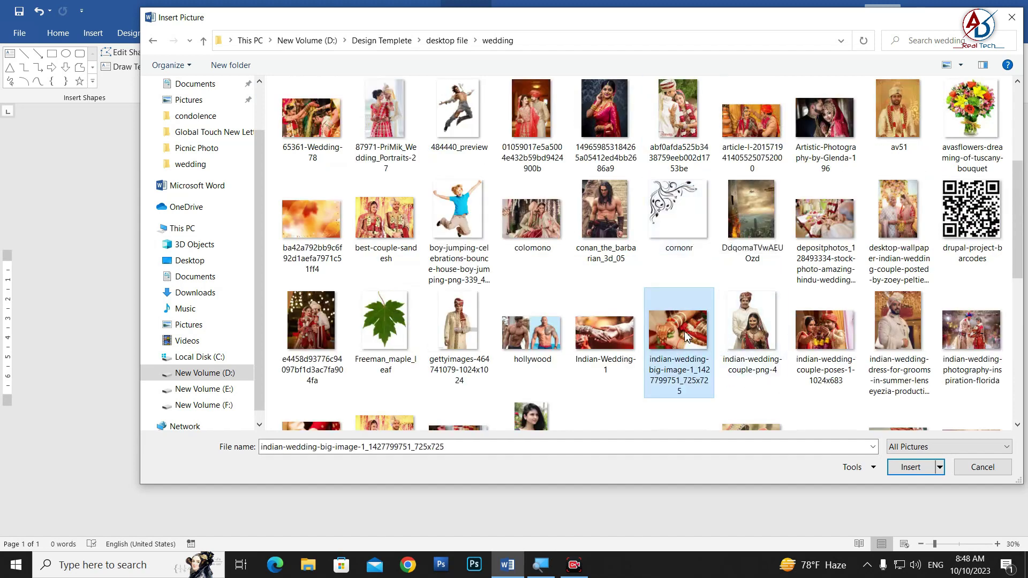
left_click(825, 233)
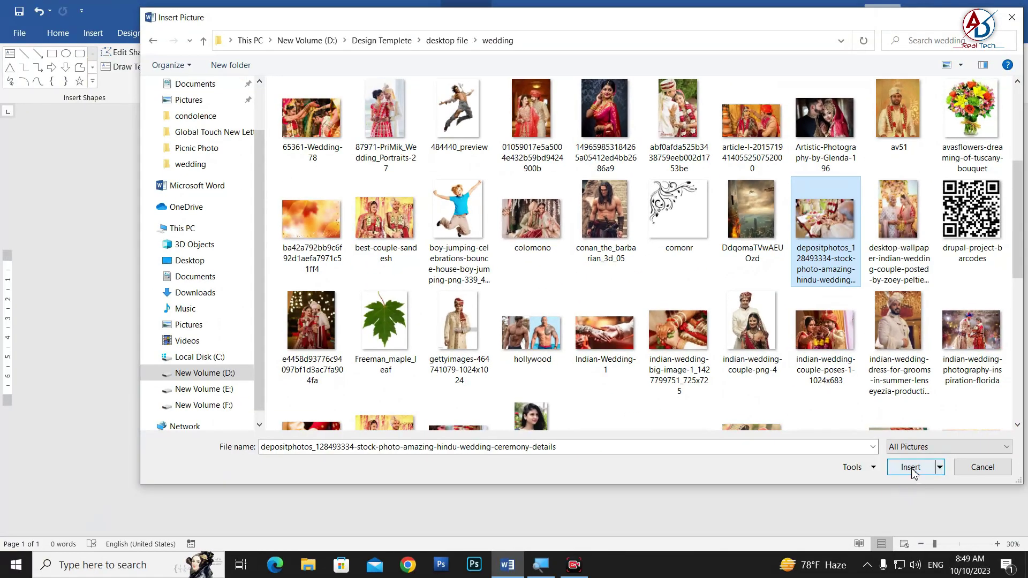
left_click(899, 467)
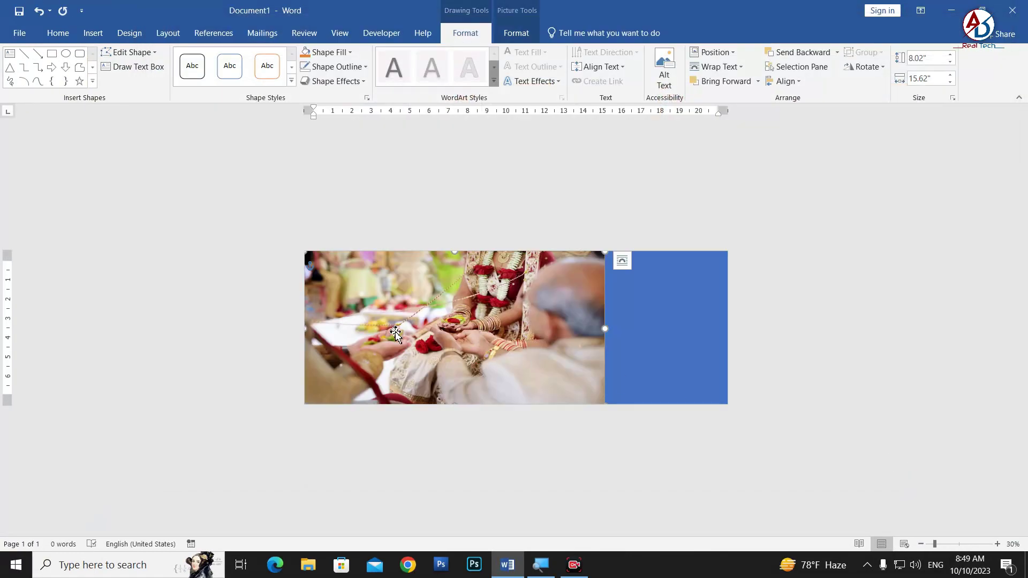
Crop-fit the ceremony photo and enlarge it to close in on the hands.
scroll(553, 354, "up", 2)
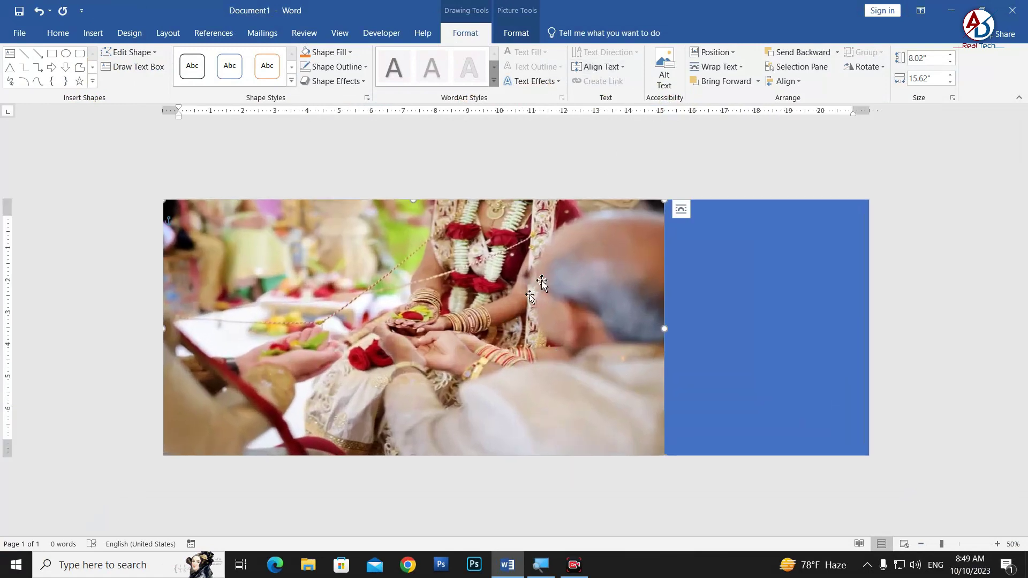
left_click(518, 34)
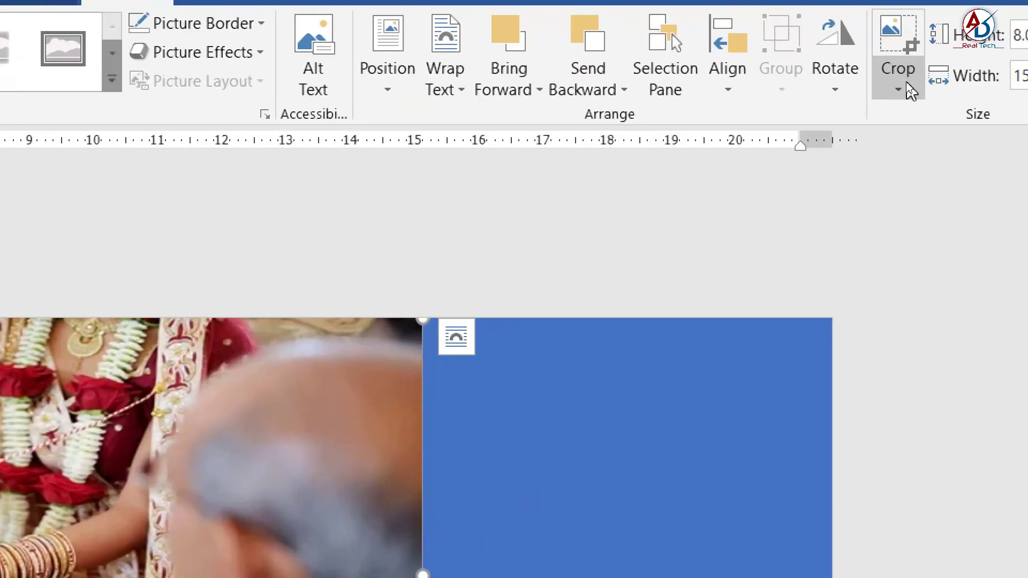
left_click(907, 84)
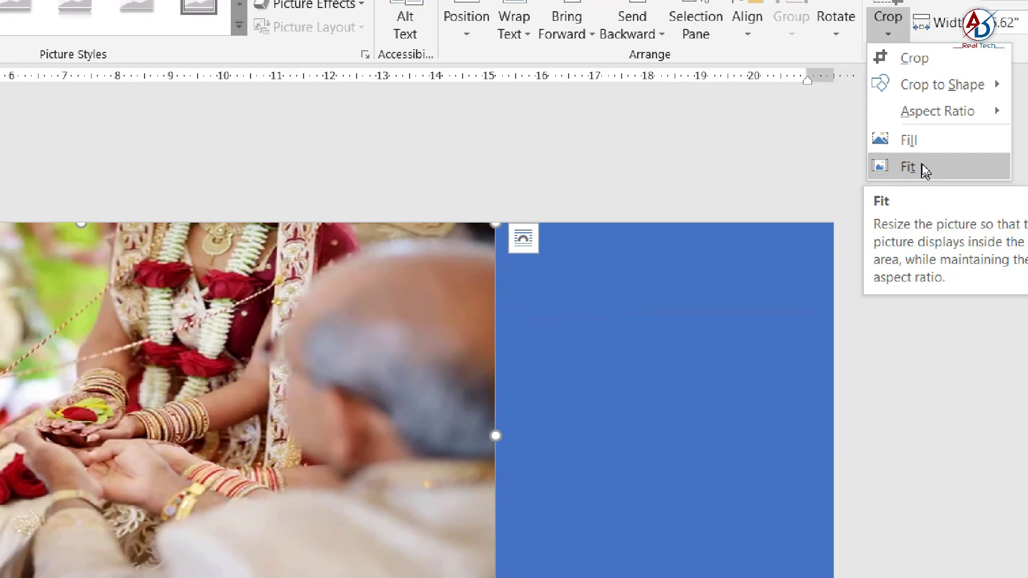
left_click(919, 166)
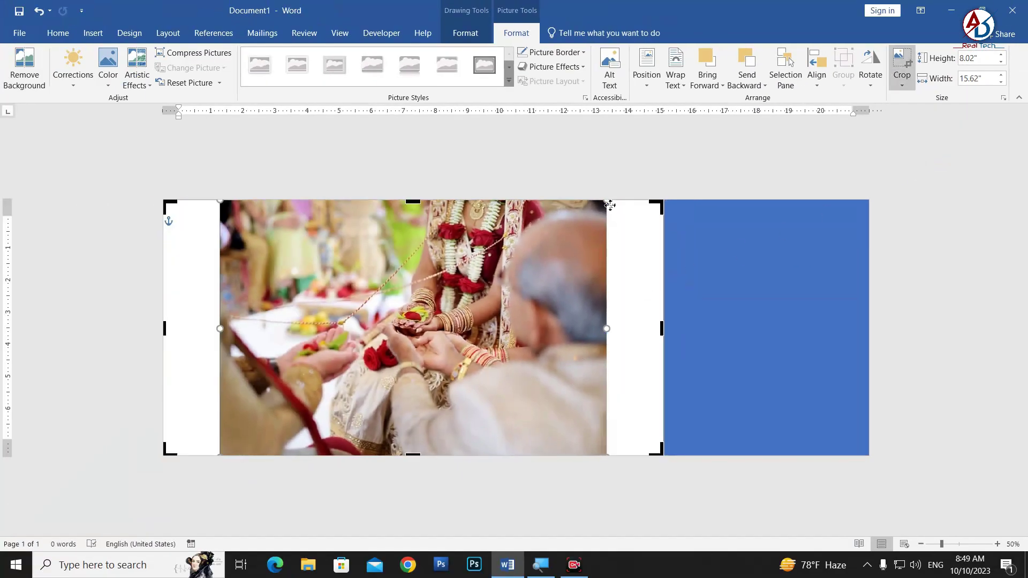
left_click_drag(608, 202, 790, 139)
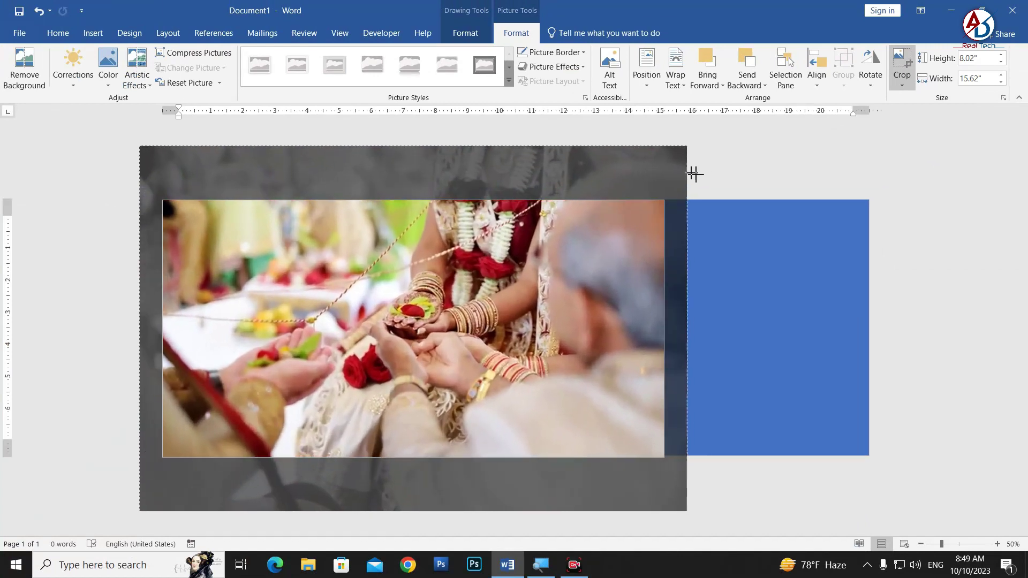
mouse_move(812, 123)
left_mouse_down()
mouse_move(535, 291)
mouse_move(618, 311)
mouse_move(619, 346)
left_mouse_up()
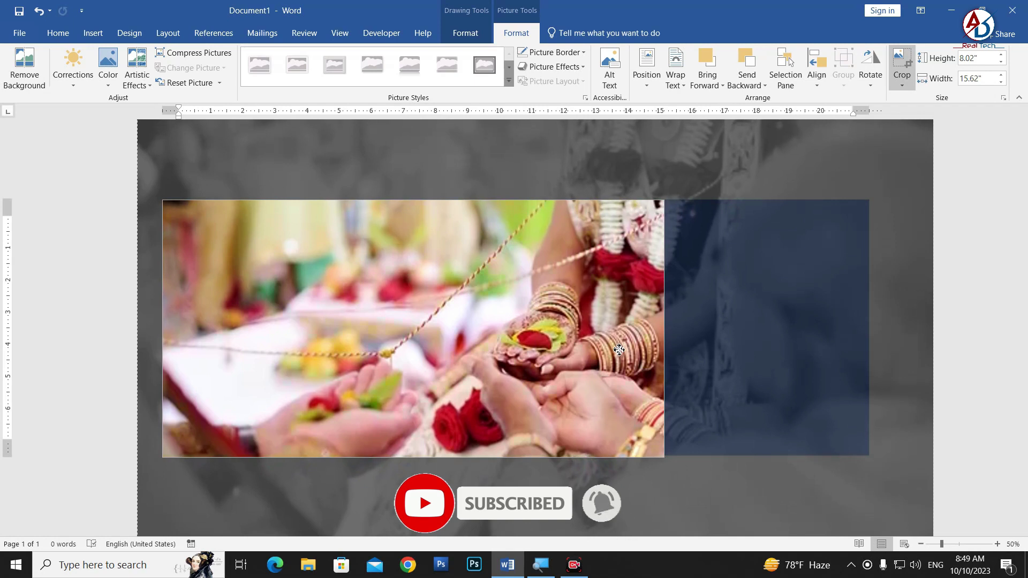
left_click(917, 425)
Pull the blue panel's left edge right, leaving a thin white gap.
scroll(614, 436, "down", 2, "ctrl")
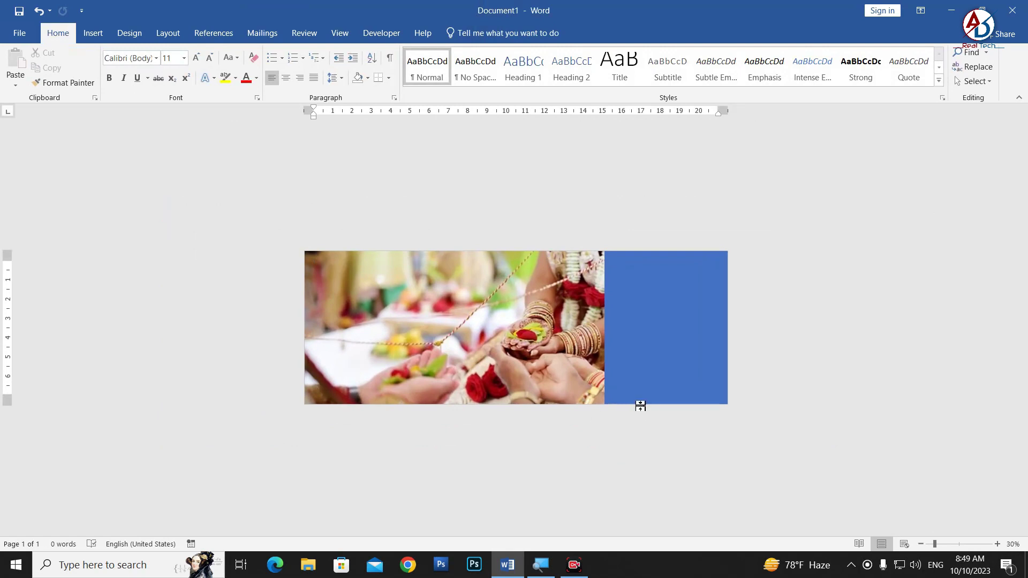
left_click(668, 338)
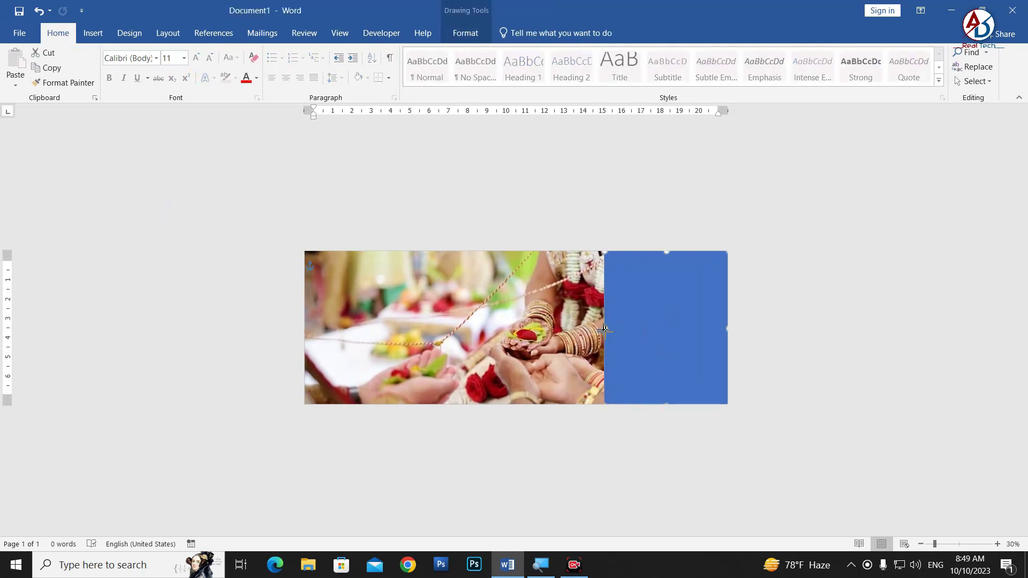
left_click_drag(605, 330, 608, 330)
left_click(934, 404)
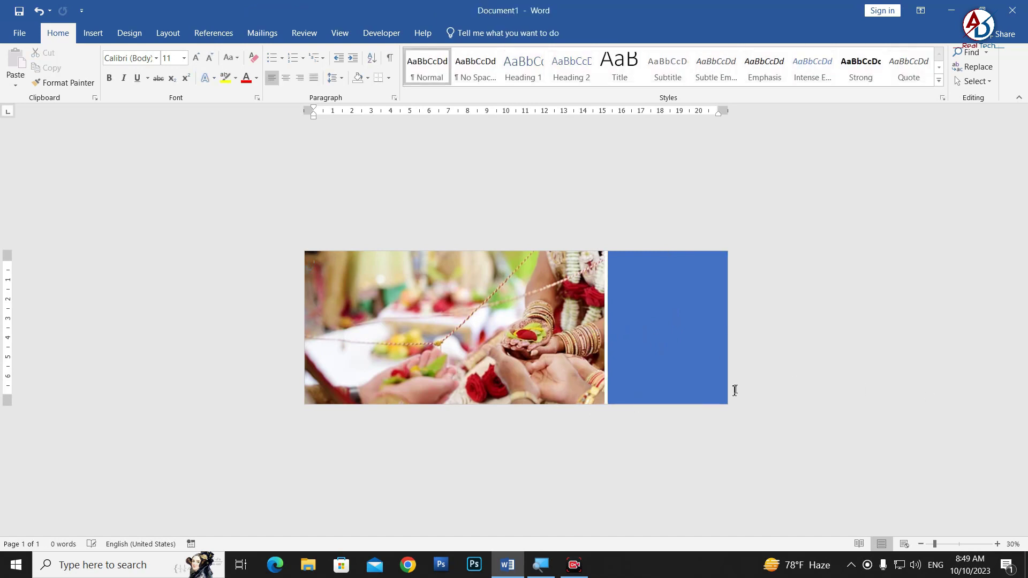
scroll(730, 391, "up", 1, "ctrl")
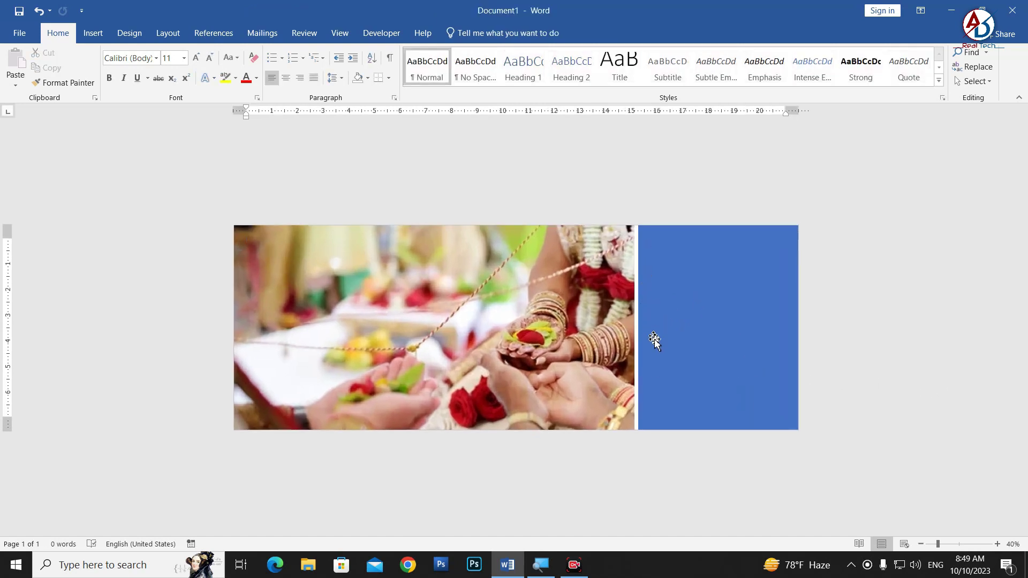
Fill the narrow right rectangle with the picture 87971-PriMik_Wedding_Portraits-27.
left_click(733, 383)
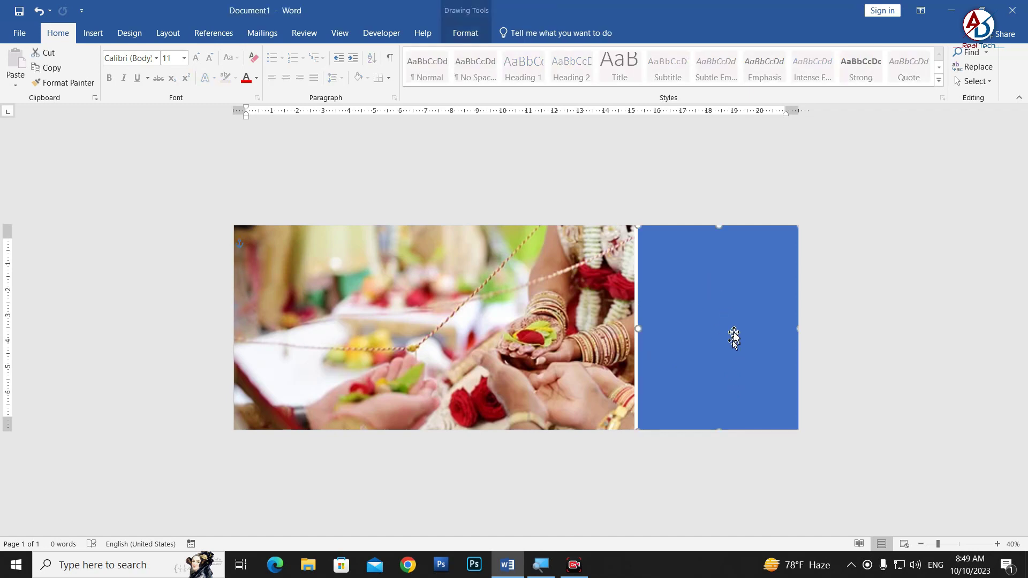
left_click(465, 33)
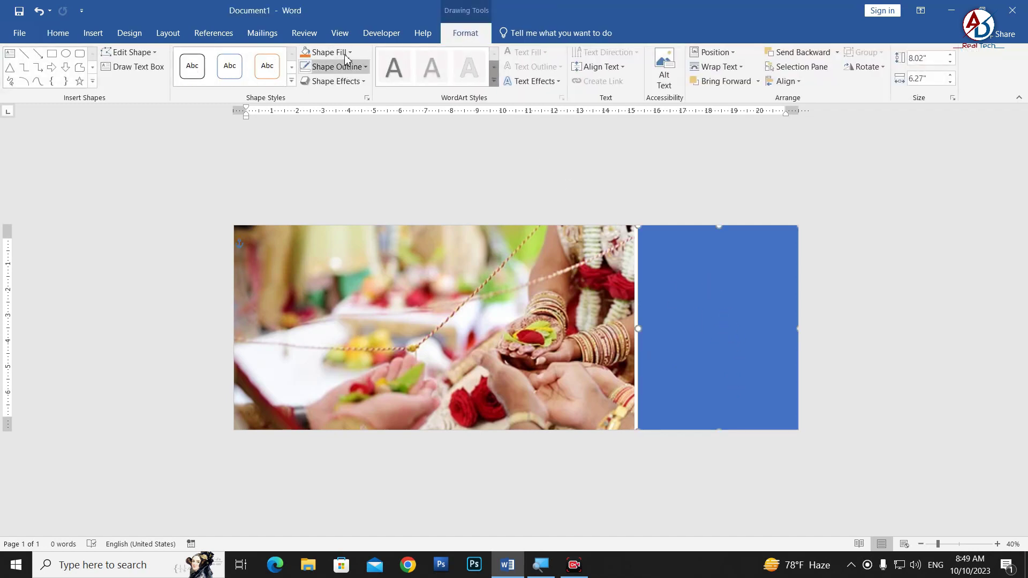
left_click(338, 52)
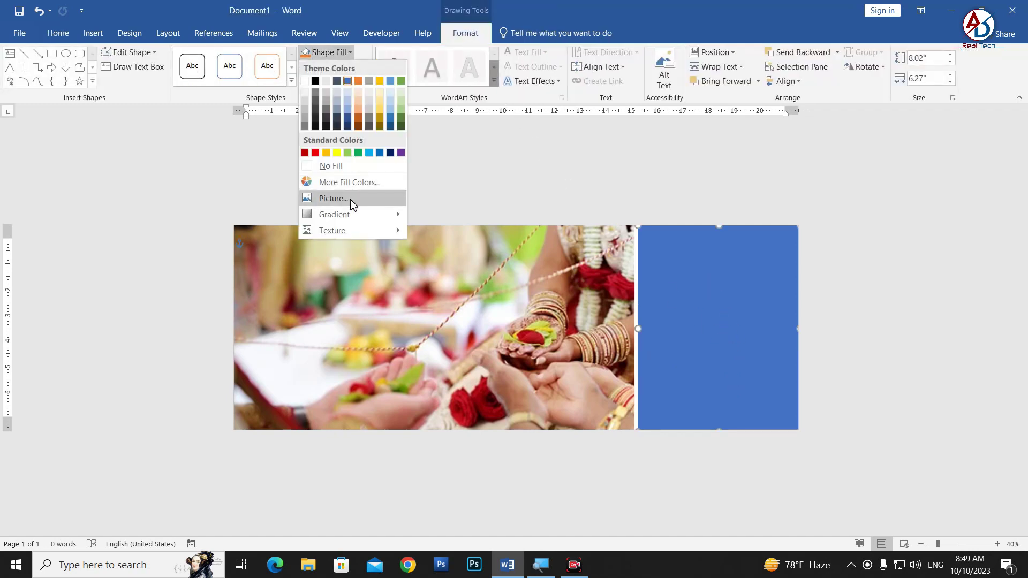
left_click(333, 199)
left_click(337, 52)
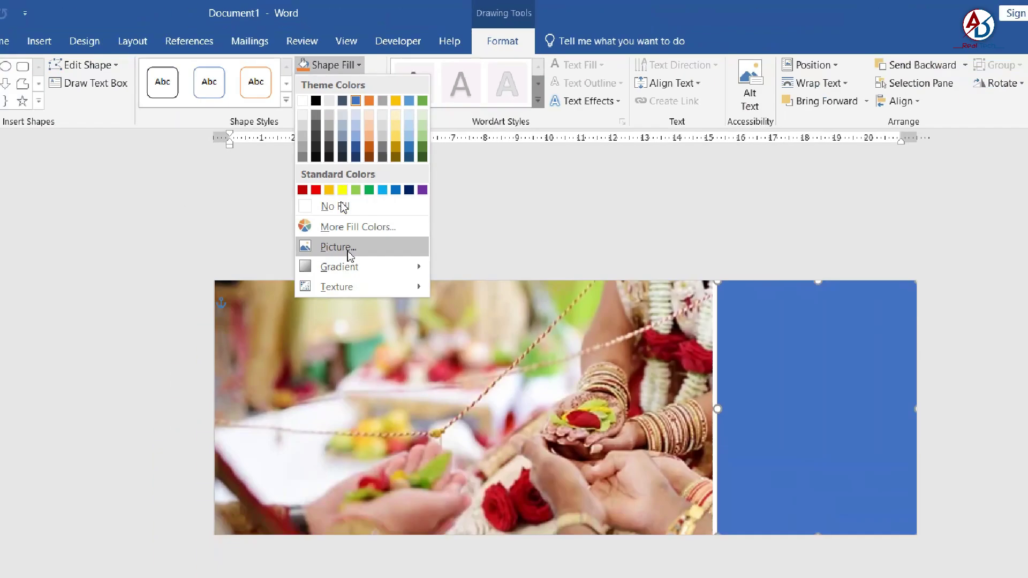
left_click(337, 199)
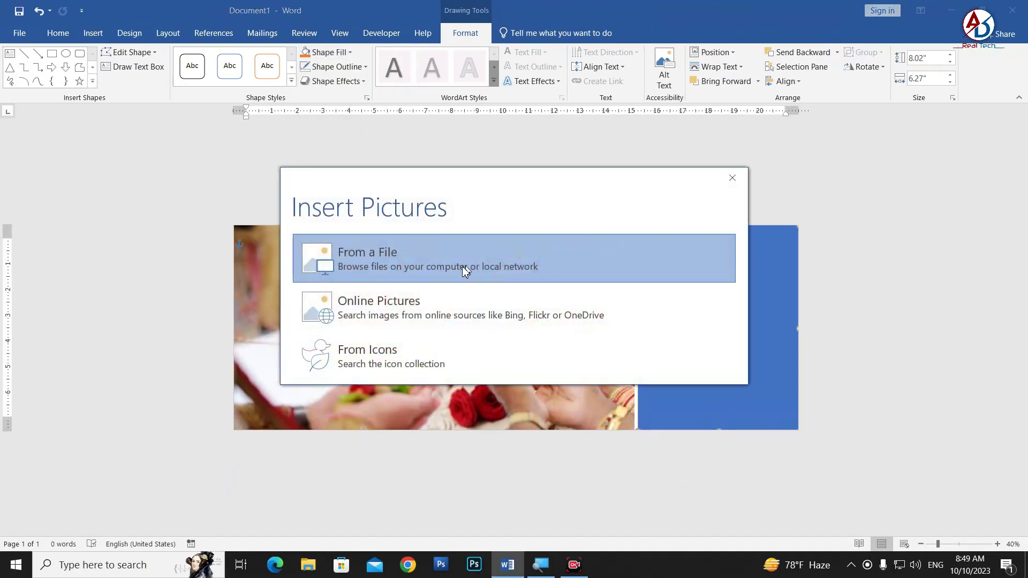
left_click(455, 267)
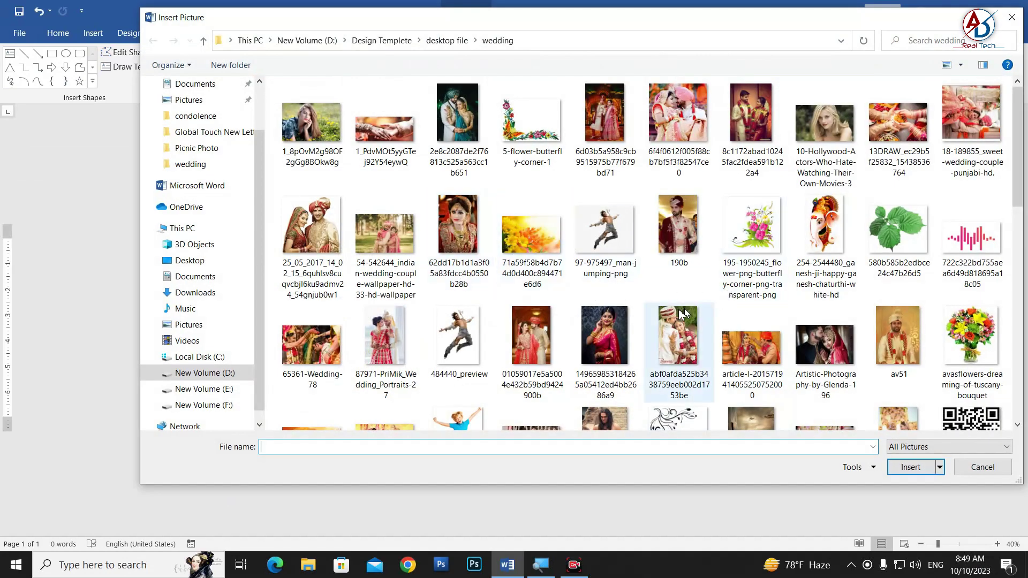
scroll(615, 326, "down", 5)
scroll(614, 326, "up", 3)
scroll(615, 327, "up", 3)
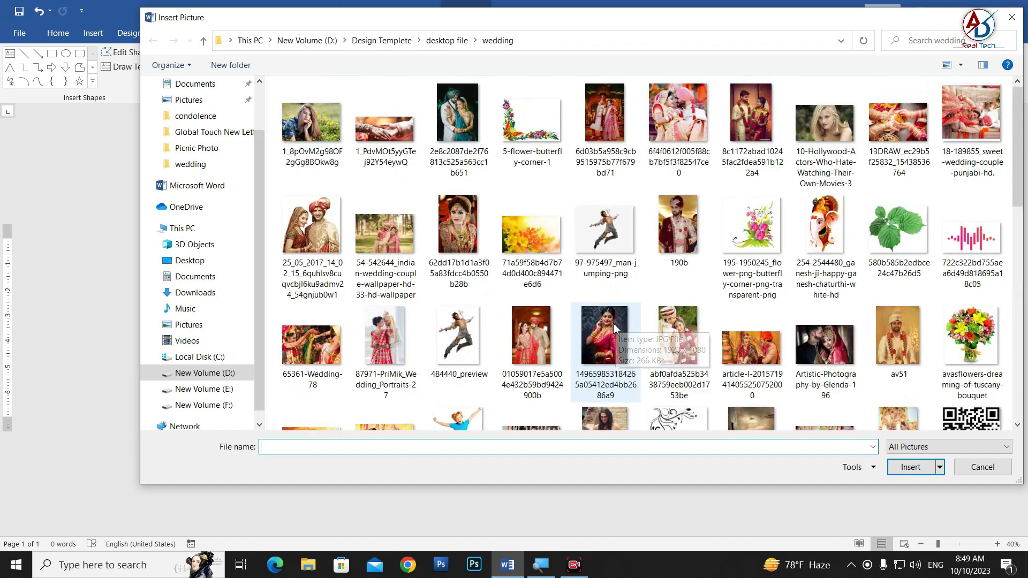
left_click(396, 352)
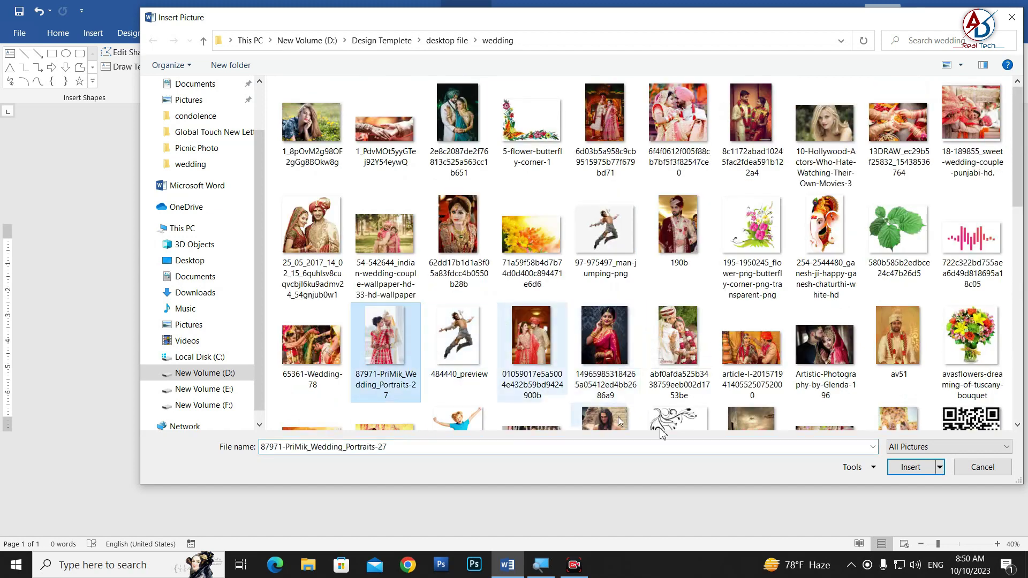
left_click(922, 471)
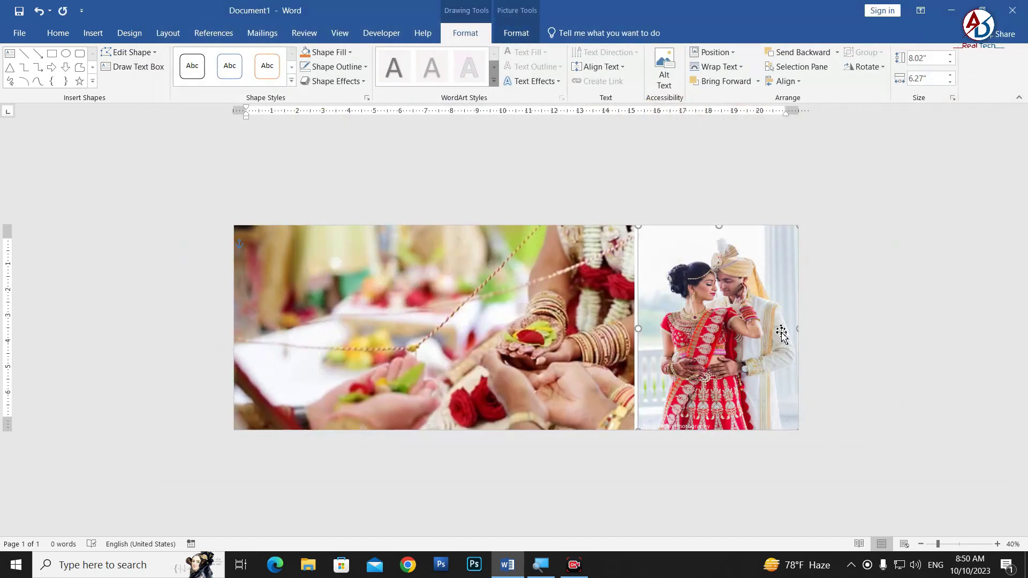
Crop-fit the couple photo, then shift it within the frame to hide the watermark.
left_click(516, 33)
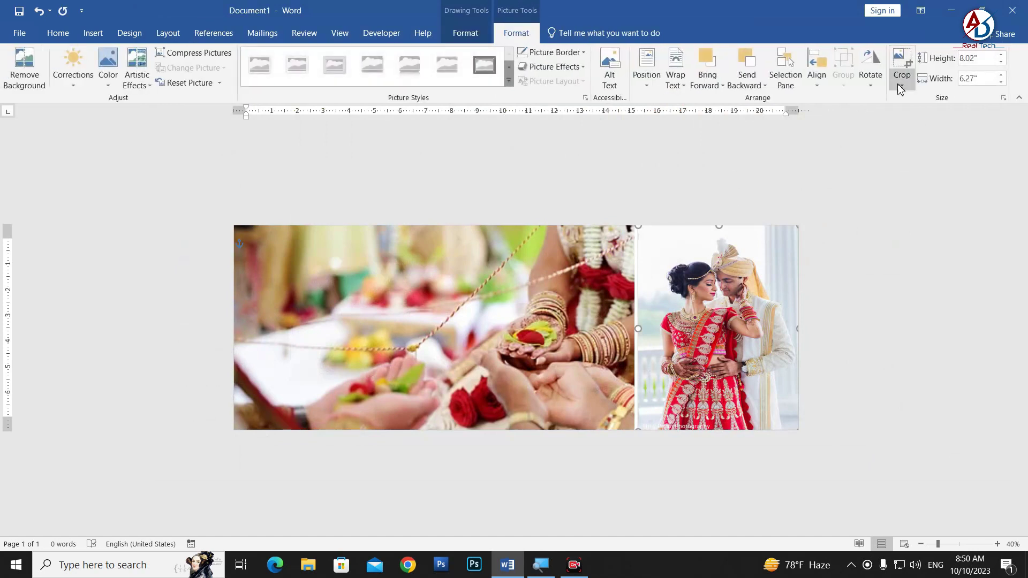
left_click(901, 84)
left_click(917, 169)
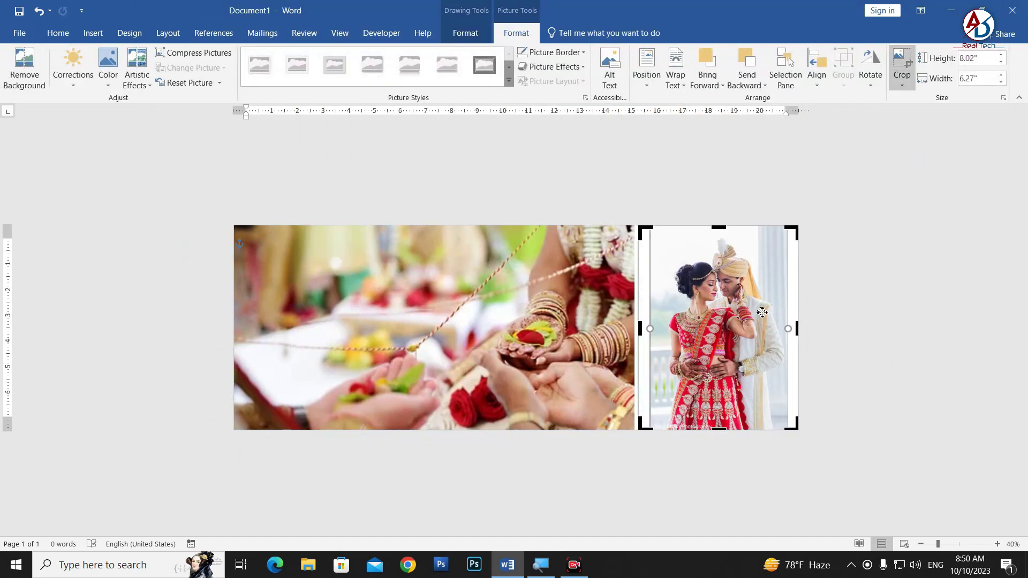
scroll(762, 311, "up", 2, "ctrl")
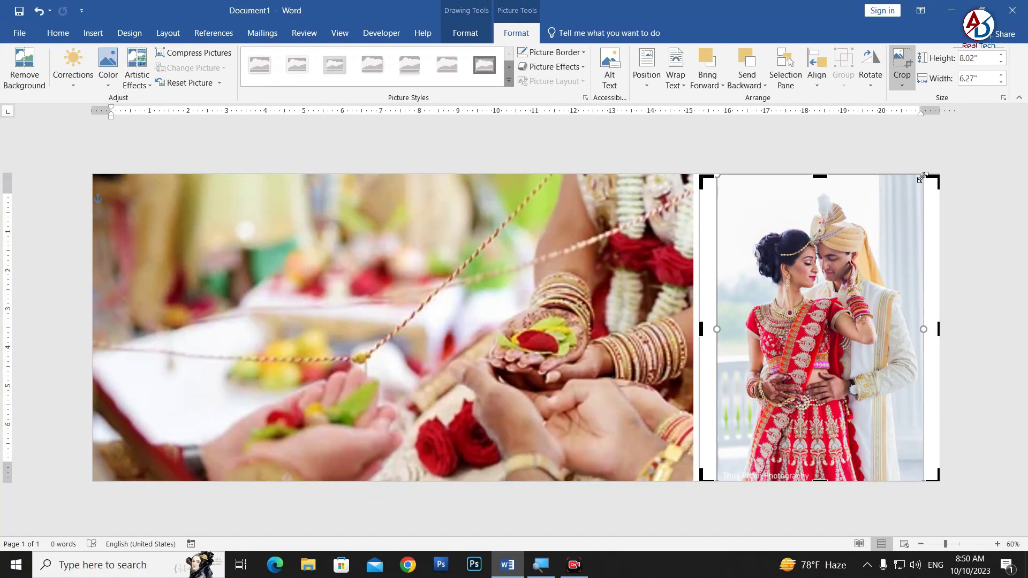
left_click_drag(921, 177, 956, 145)
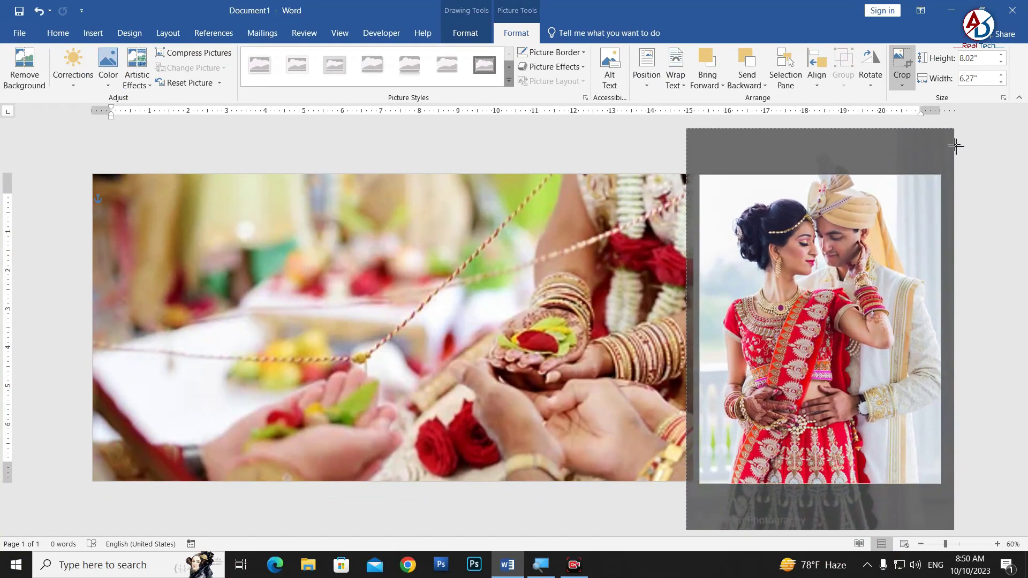
key("Escape")
left_click_drag(864, 266, 863, 300)
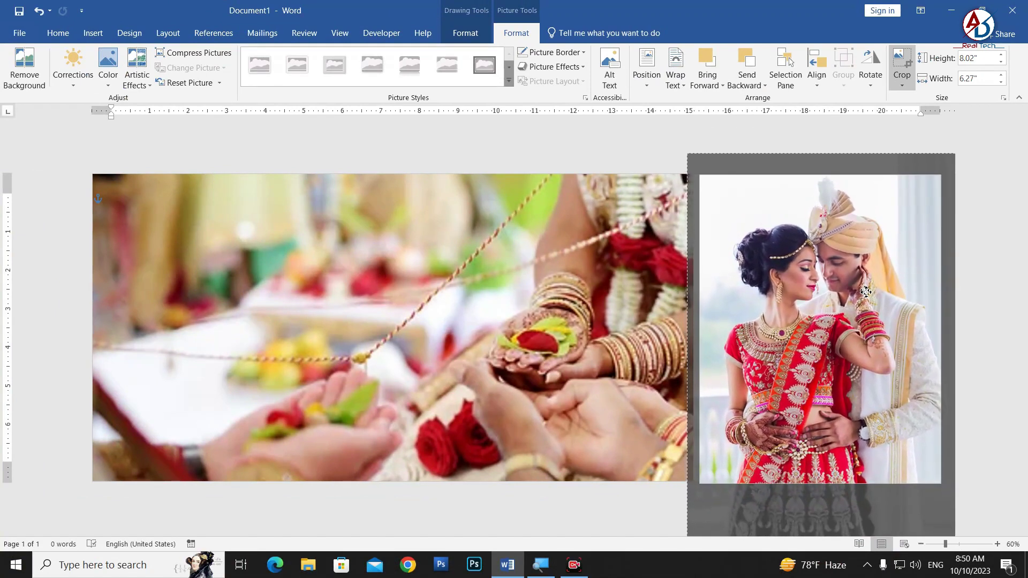
left_click(975, 321)
scroll(849, 337, "down", 5, "ctrl")
scroll(776, 371, "up", 2, "ctrl")
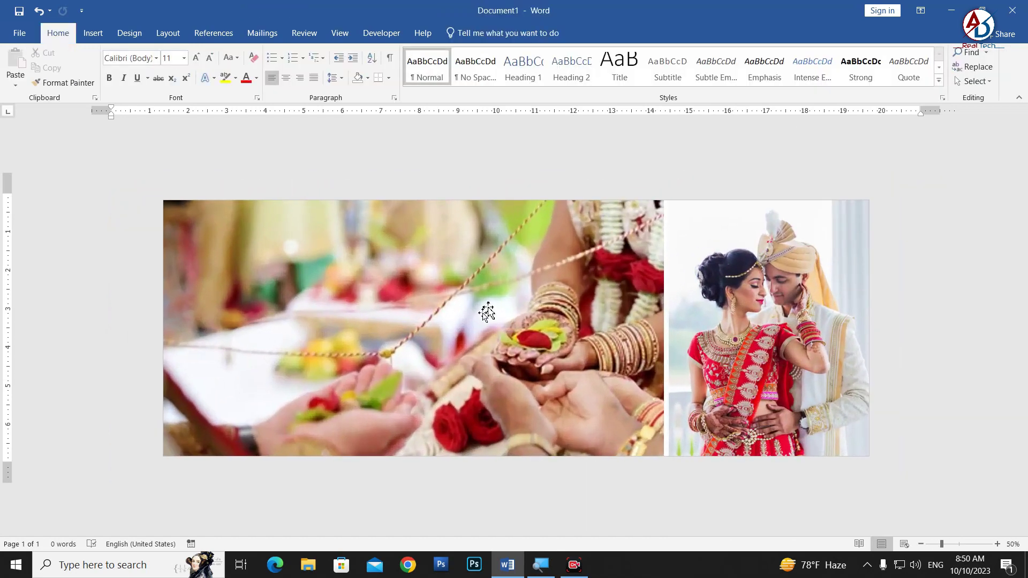
scroll(750, 373, "up", 2, "ctrl")
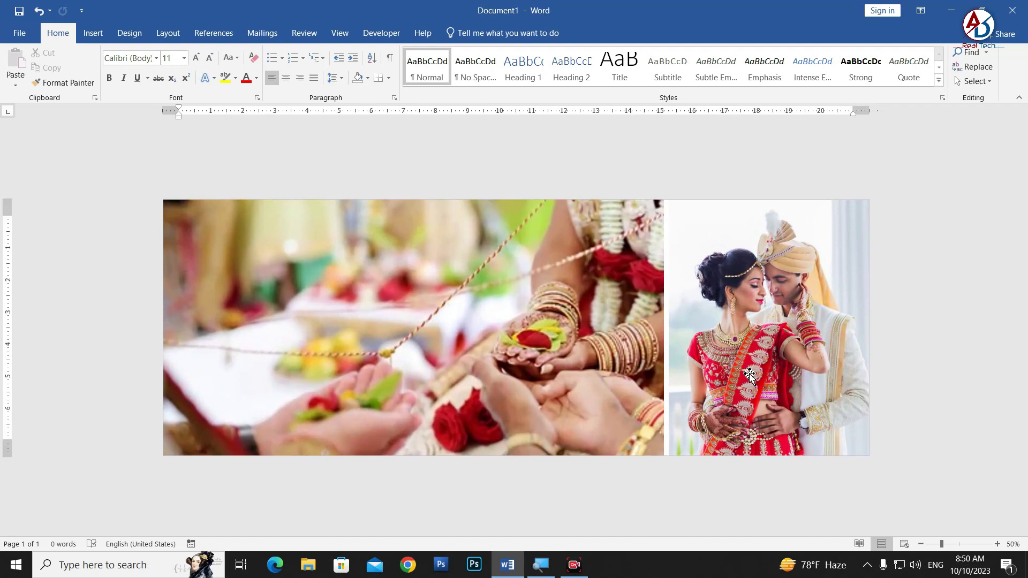
left_click(695, 278)
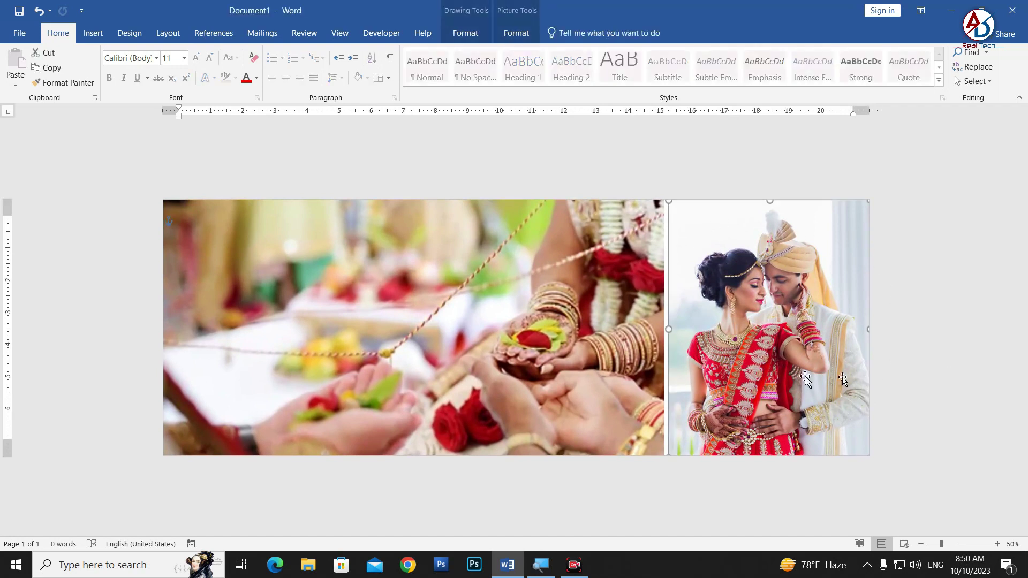
left_click(482, 33)
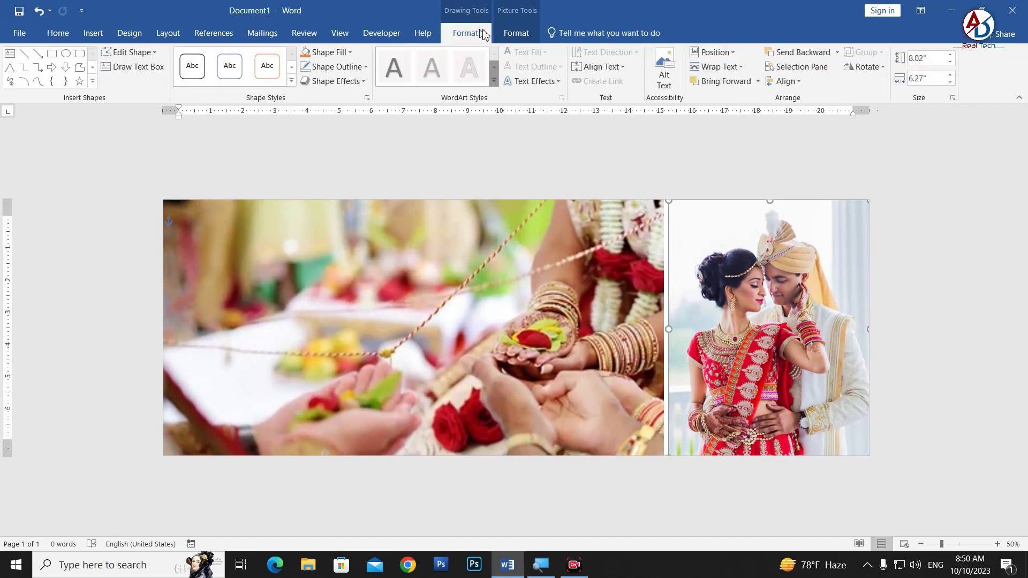
left_click(343, 67)
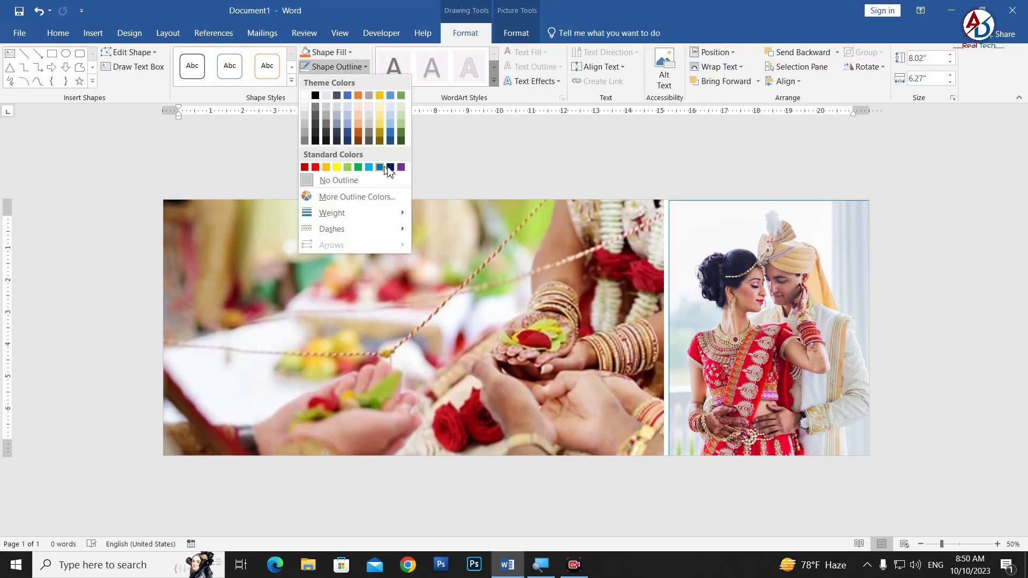
left_click(976, 320)
left_click(925, 313)
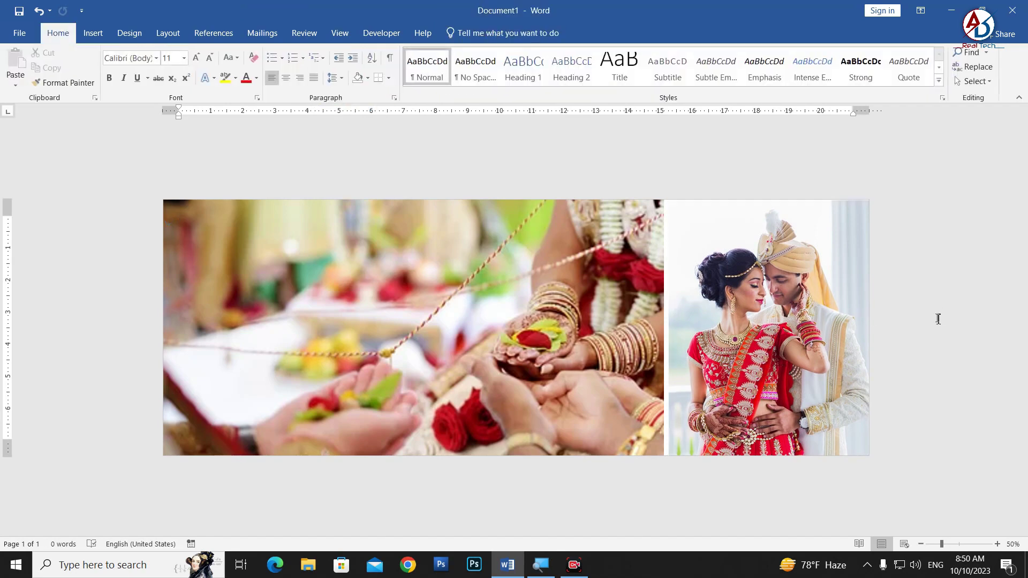
left_click(839, 272)
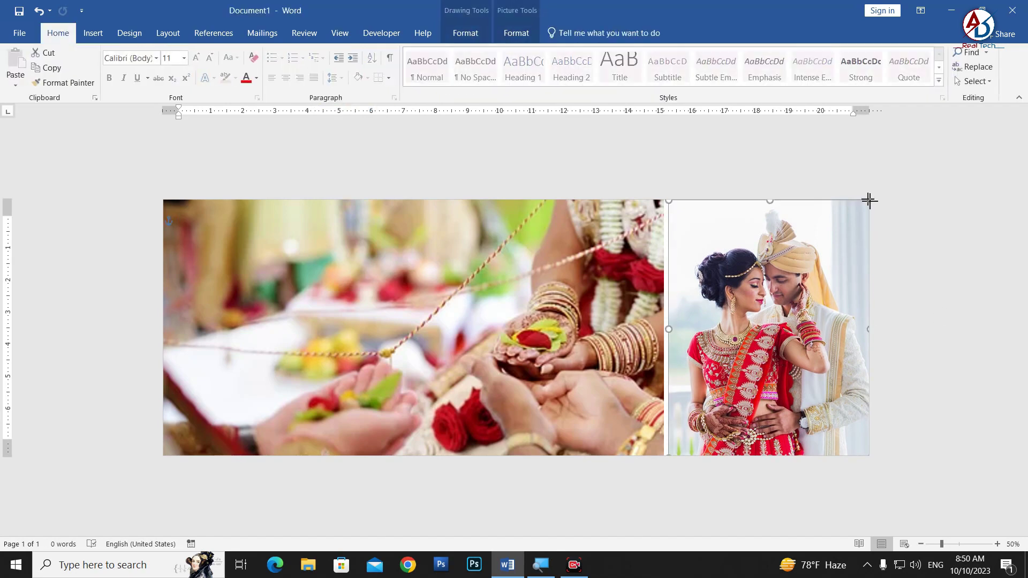
left_click(985, 241)
scroll(849, 300, "down", 4, "ctrl")
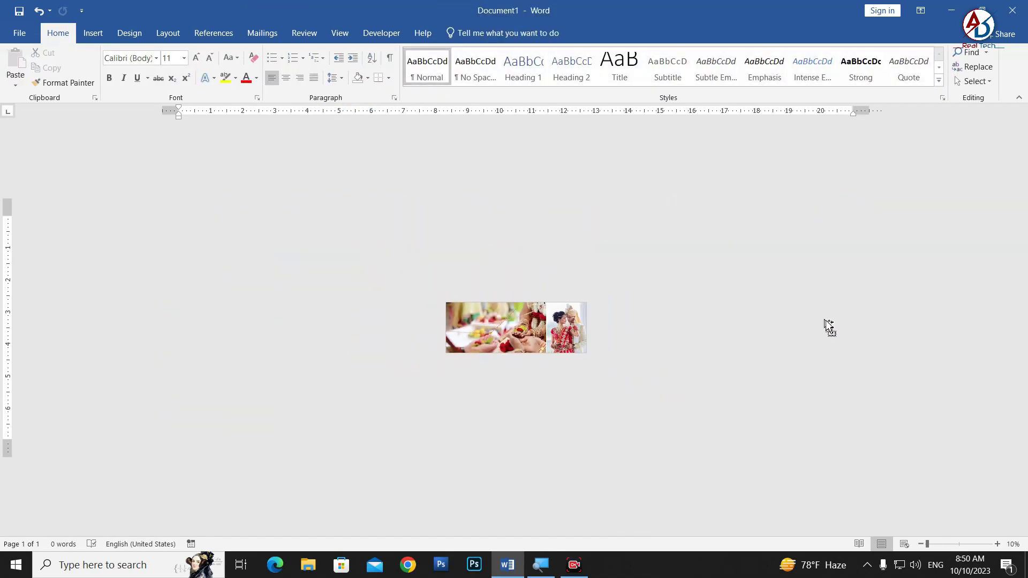
scroll(829, 327, "up", 3, "ctrl")
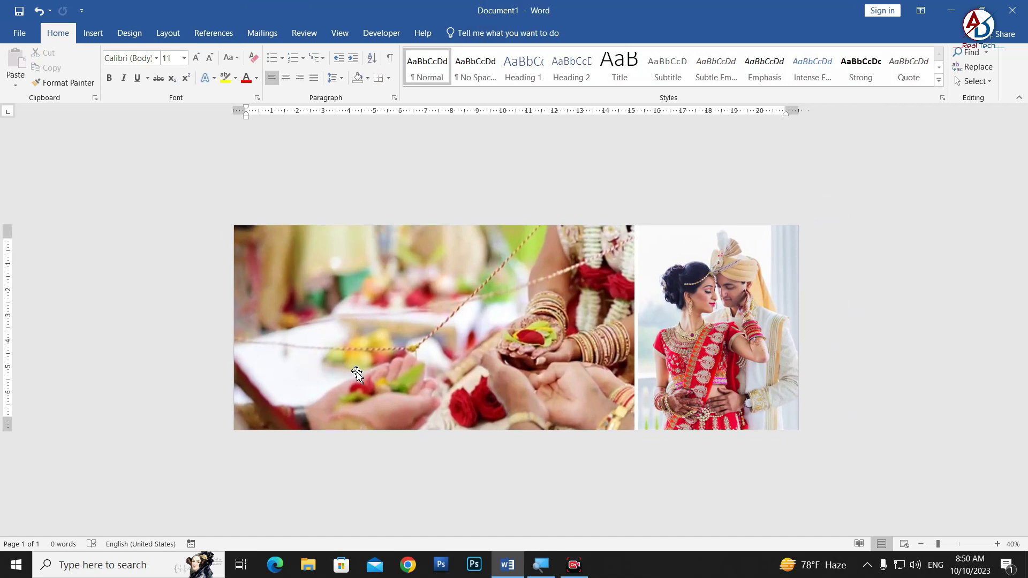
left_click(92, 33)
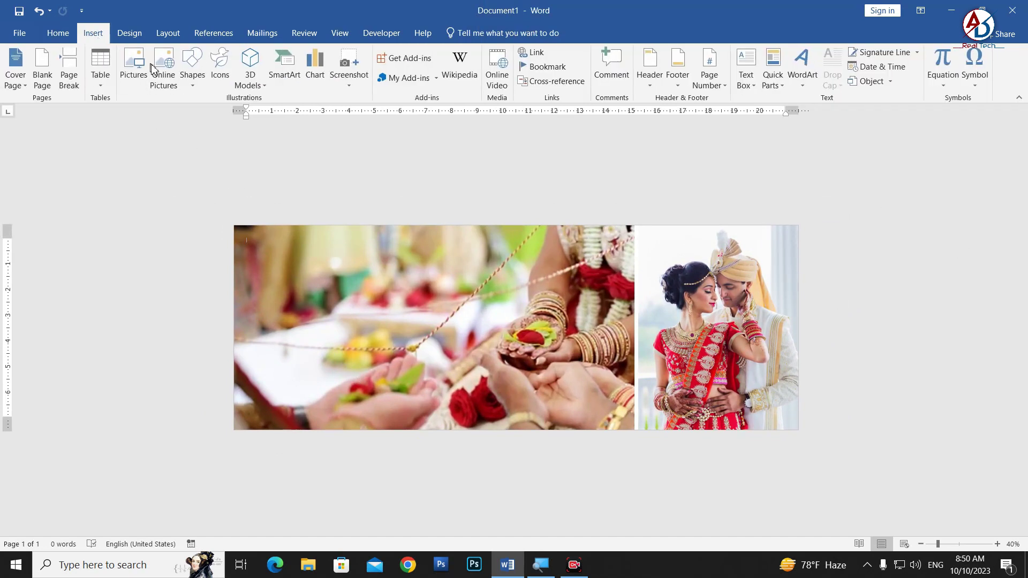
Draw a blue rectangle over the collage photo's left side, sized about 10.98 × 5.33 inches.
left_click(192, 72)
left_click(229, 117)
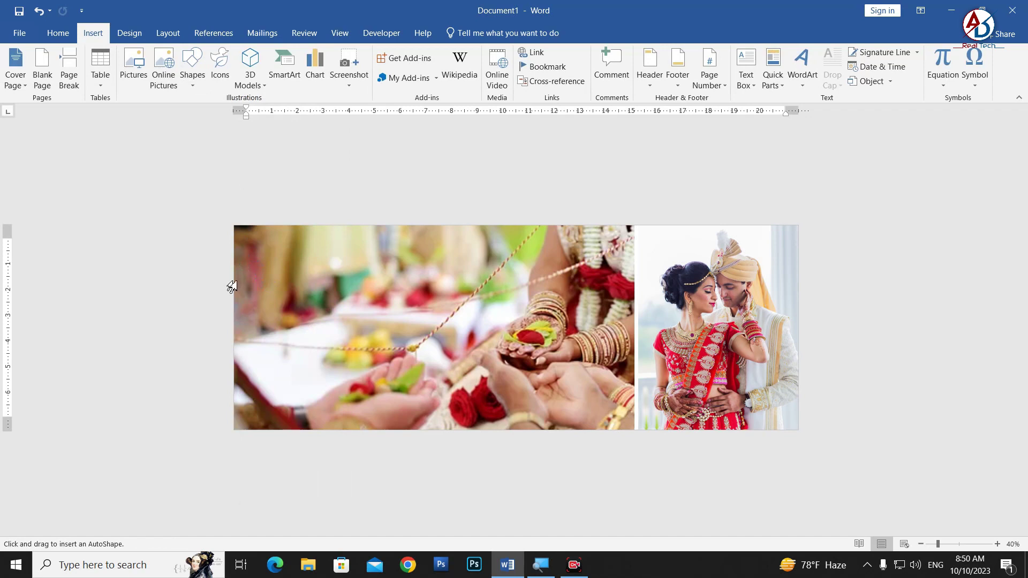
left_click_drag(233, 266, 581, 412)
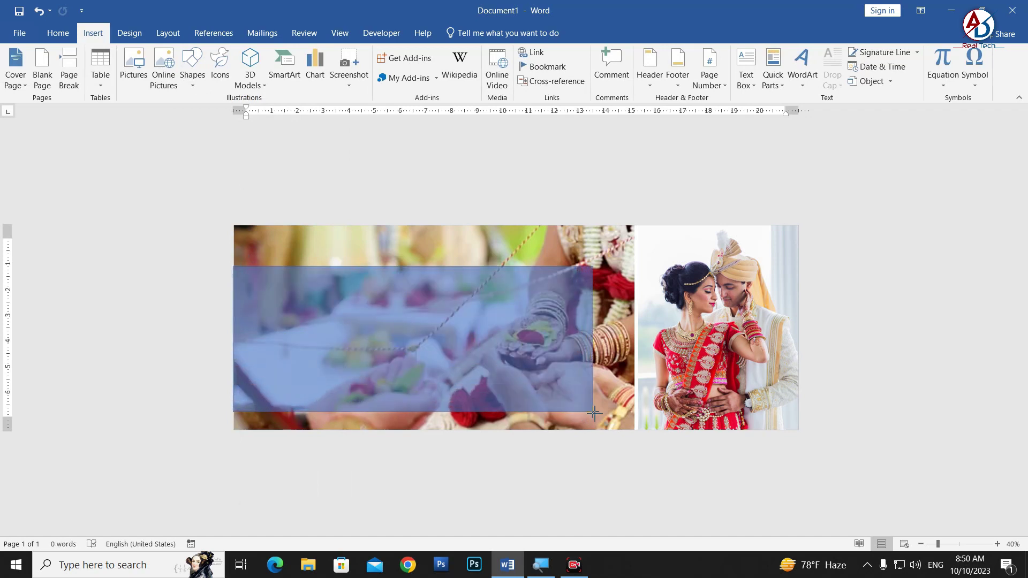
left_click_drag(581, 413, 590, 409)
left_click_drag(546, 367, 546, 365)
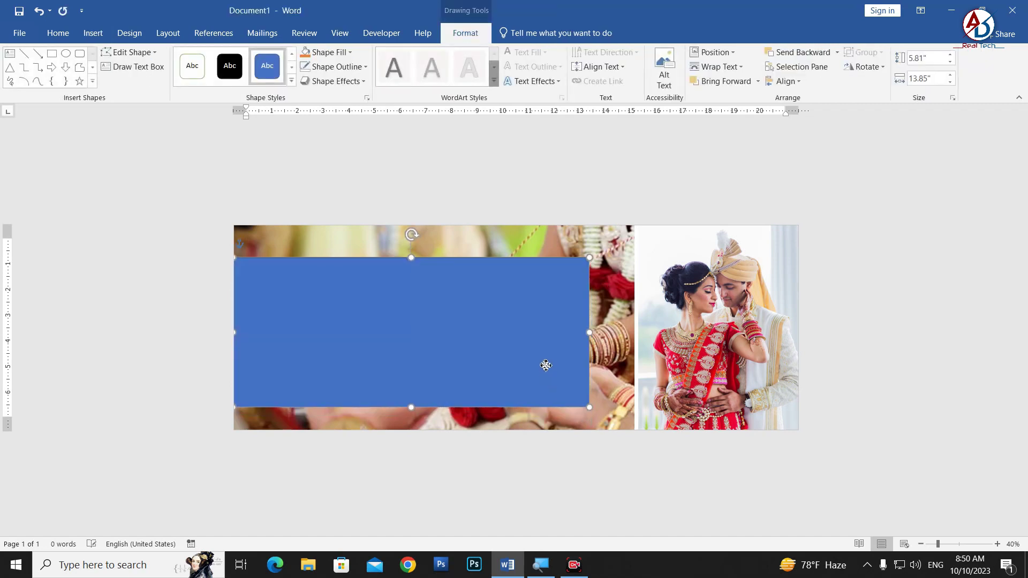
left_click_drag(590, 332, 517, 327)
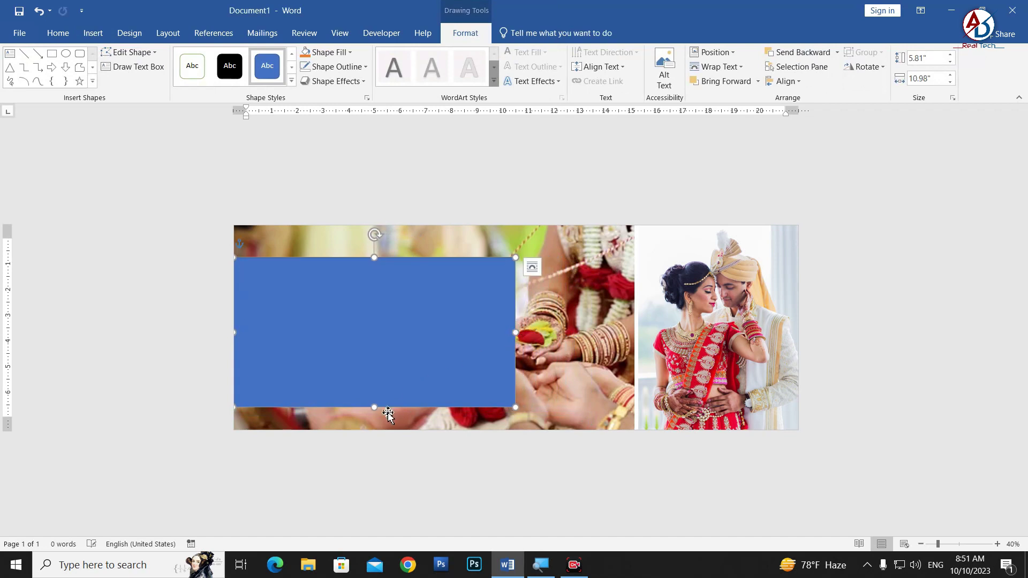
left_click_drag(372, 407, 373, 395)
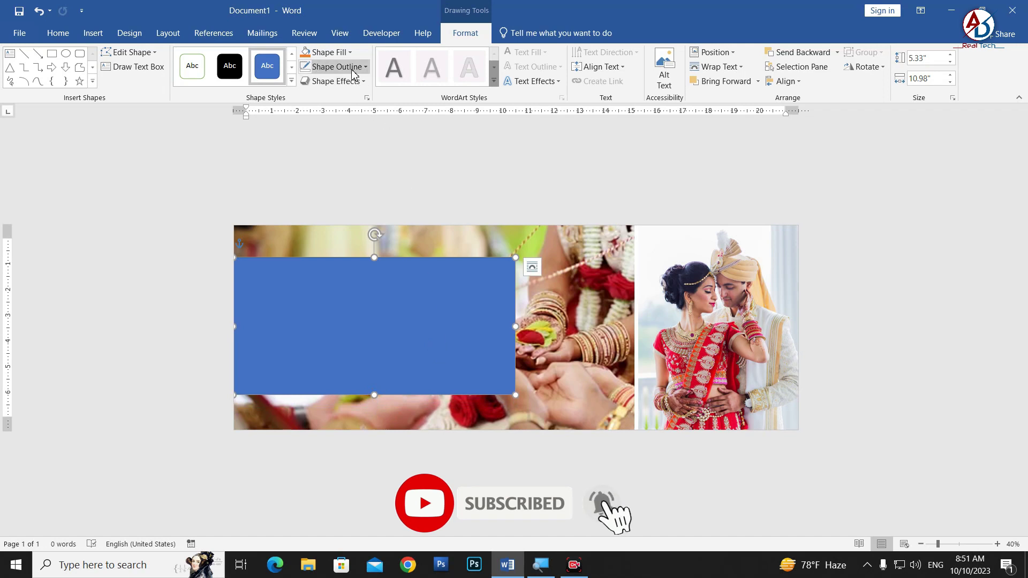
Give the rectangle a white fill and no outline.
left_click(348, 53)
left_click(305, 77)
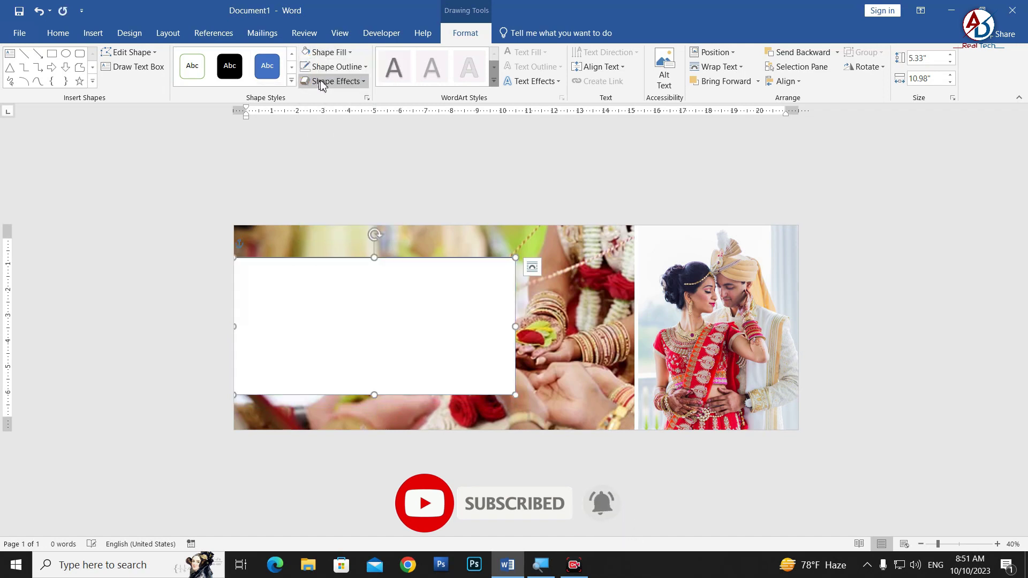
left_click(332, 66)
left_click(338, 180)
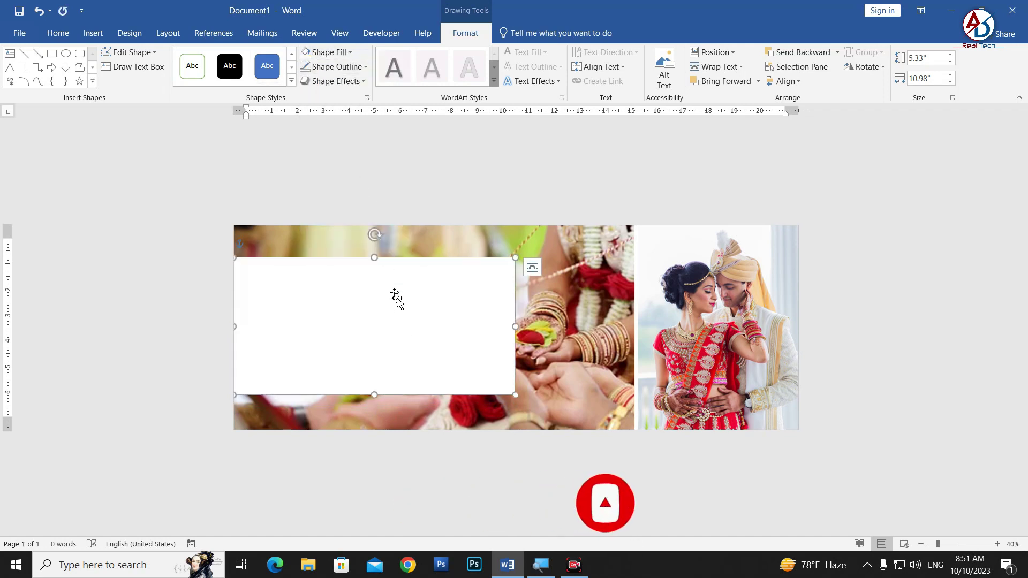
In the Format Shape pane, try different transparency levels and lighter fill tints.
right_click(404, 333)
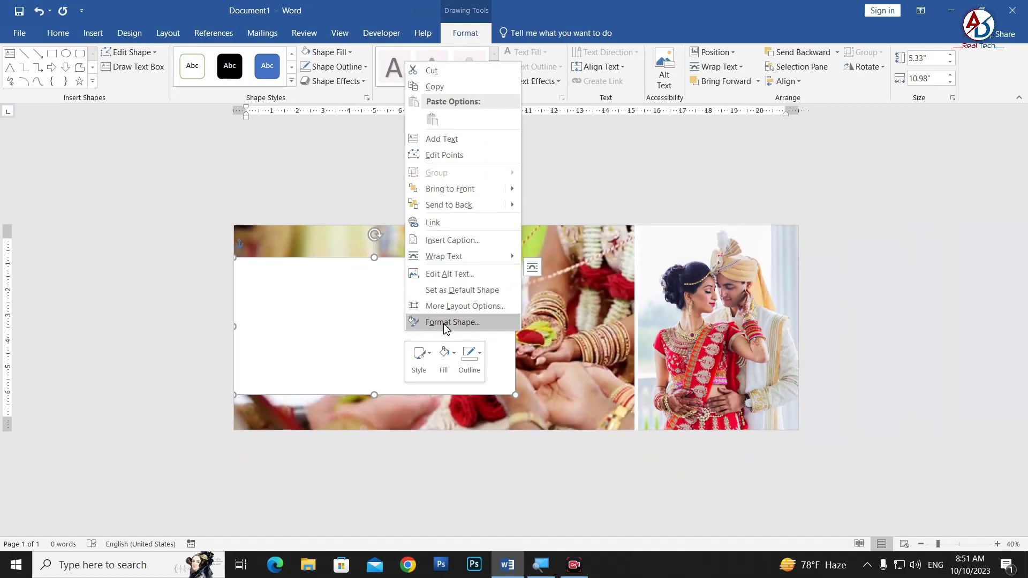
left_click(444, 323)
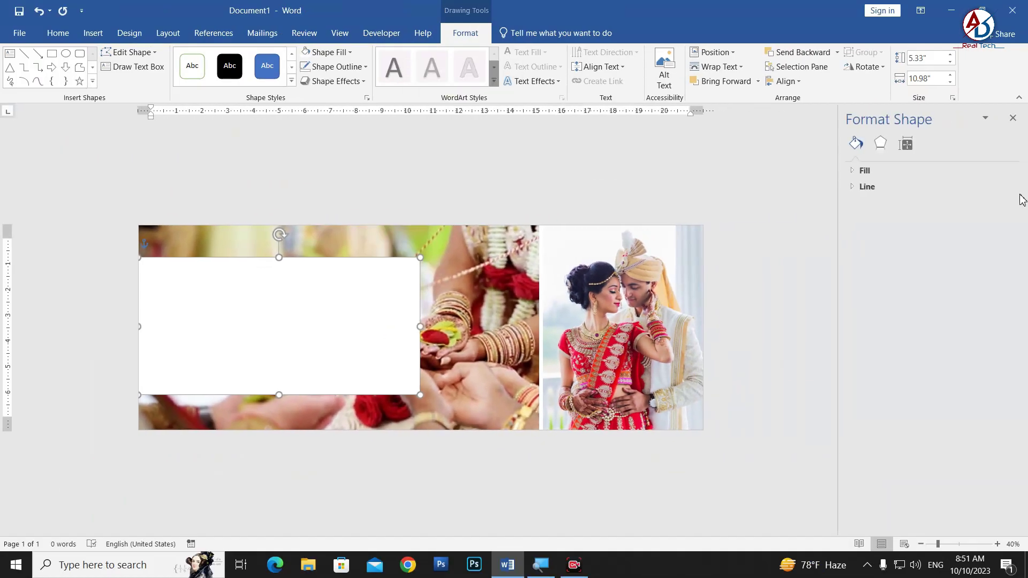
left_click(891, 170)
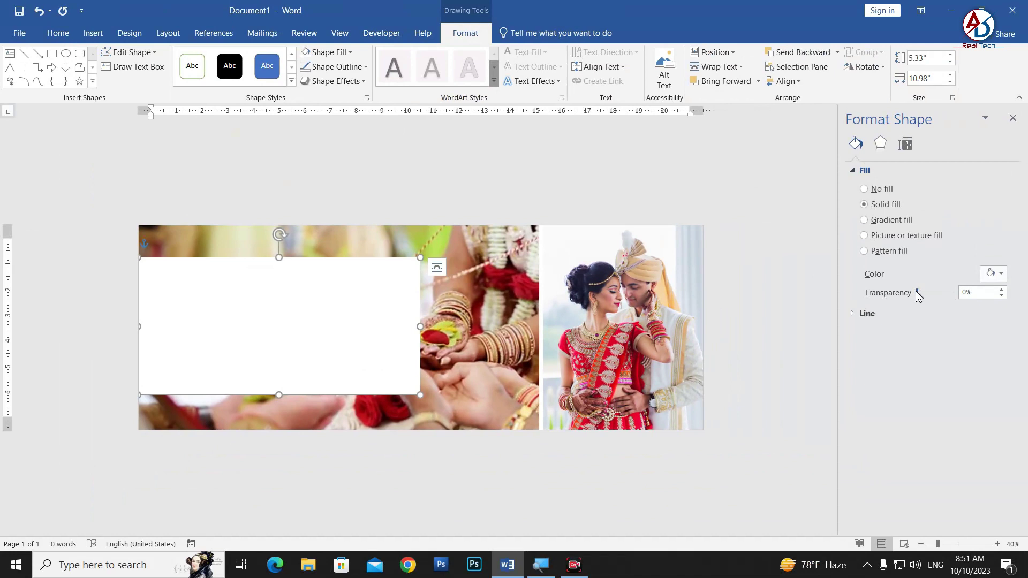
mouse_move(917, 293)
left_mouse_down()
mouse_move(940, 294)
mouse_move(929, 294)
left_mouse_up()
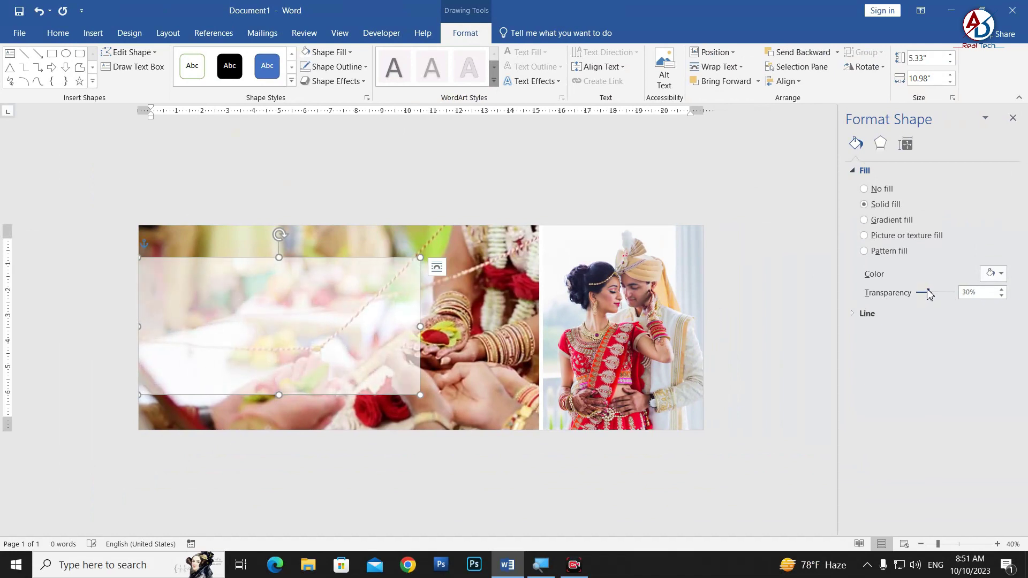
left_click(1001, 274)
left_click(999, 318)
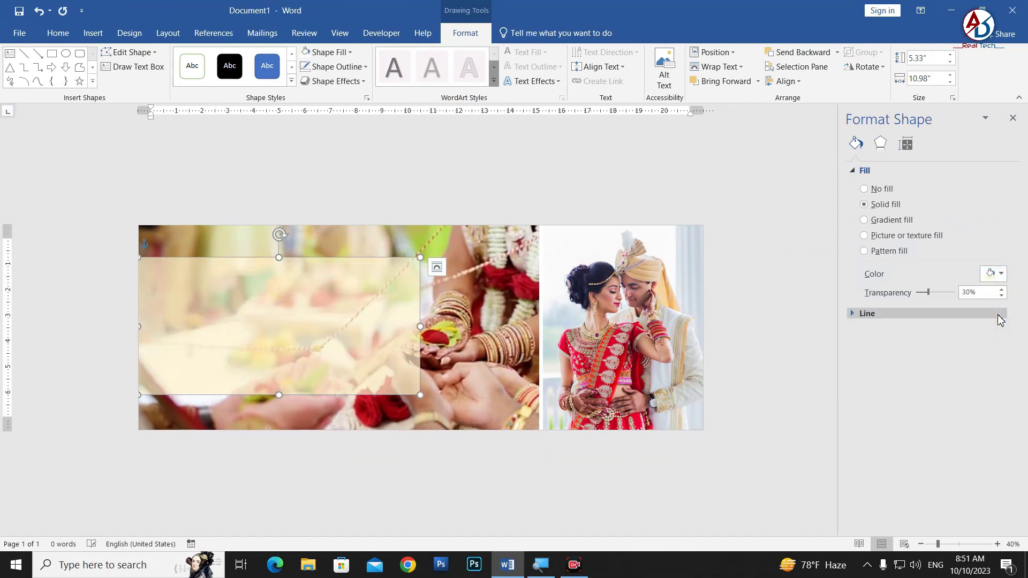
left_click_drag(930, 293, 940, 293)
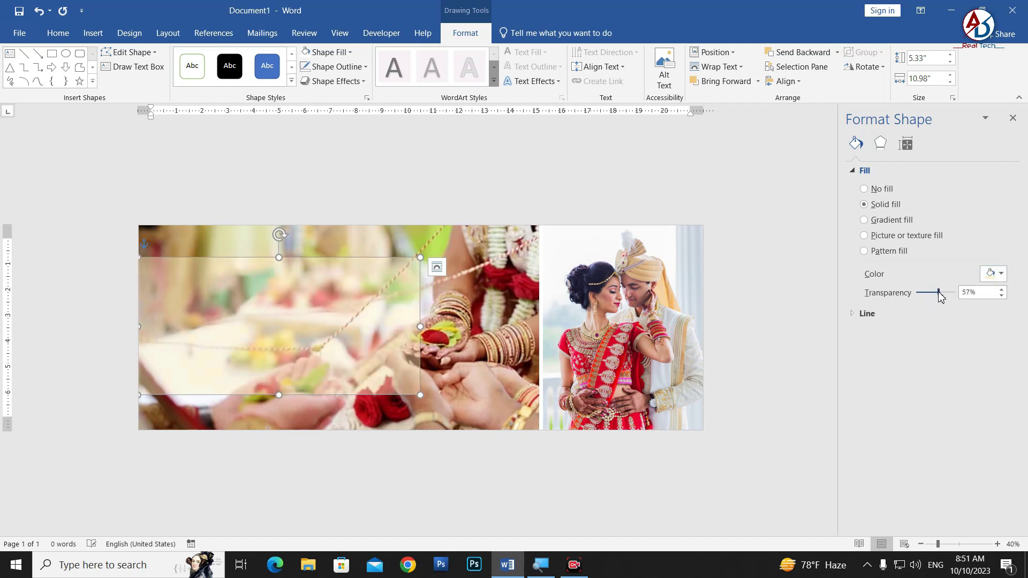
left_click(1000, 274)
left_click(923, 318)
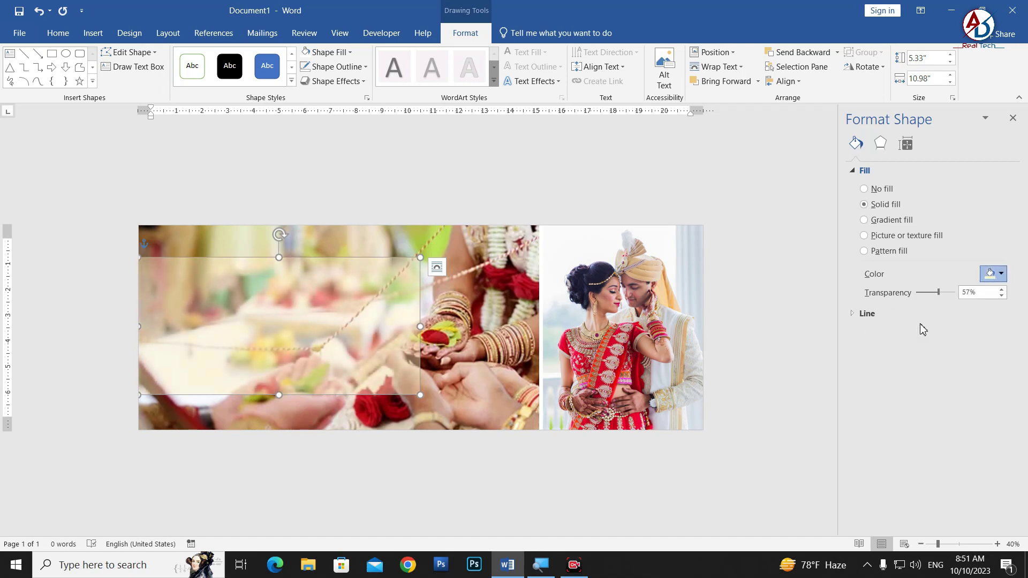
left_click(995, 274)
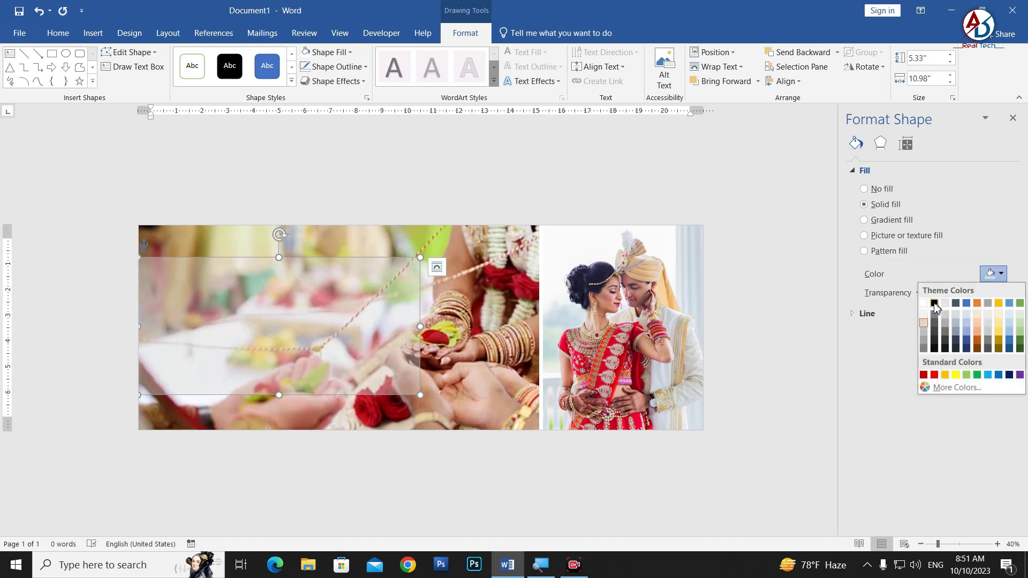
left_click(923, 307)
Set the white overlay to about 25% transparency and close the formatting pane.
left_click(788, 238)
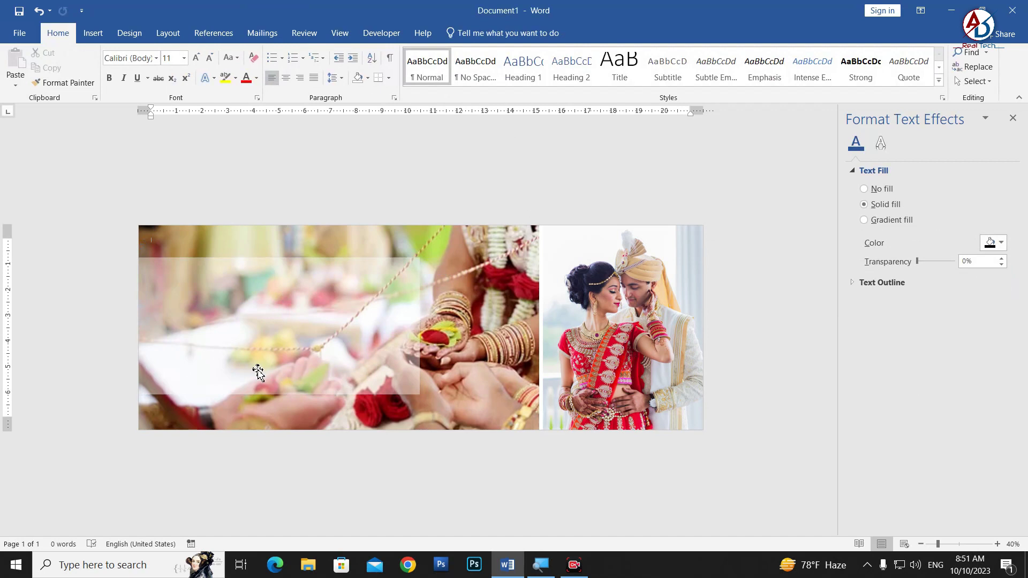
left_click(334, 342)
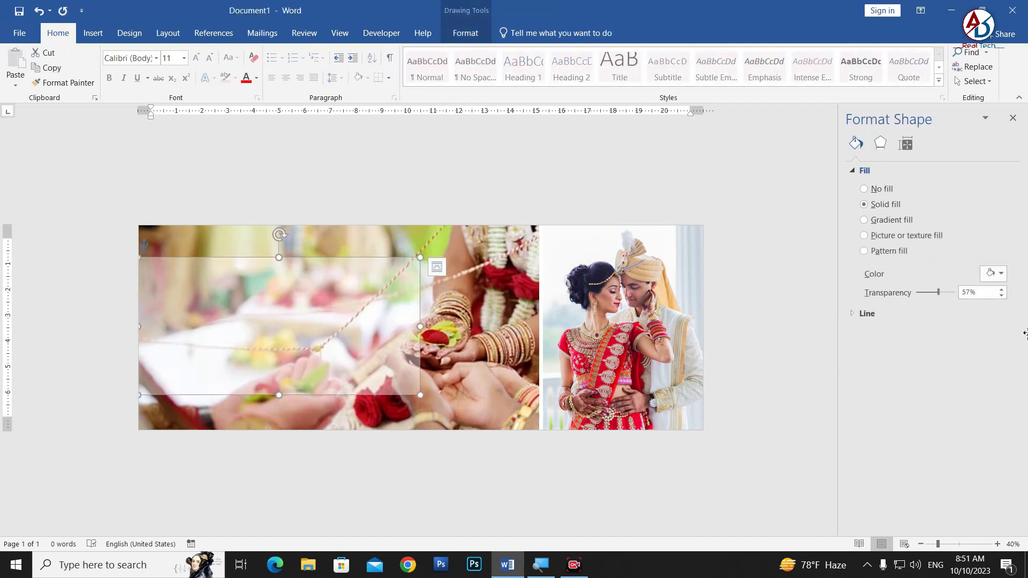
left_click(999, 275)
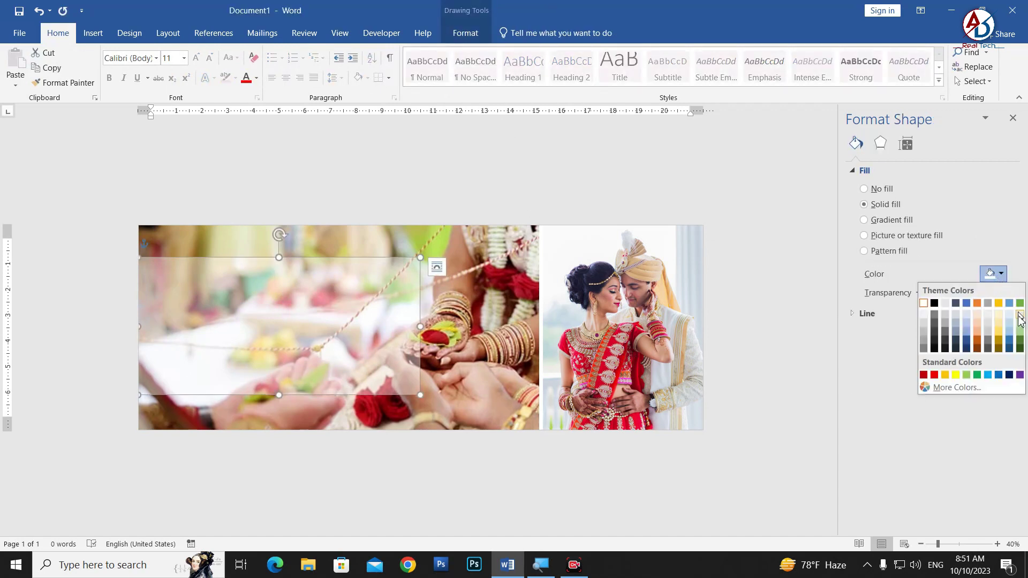
left_click(859, 413)
left_click_drag(917, 293, 930, 297)
left_click(715, 351)
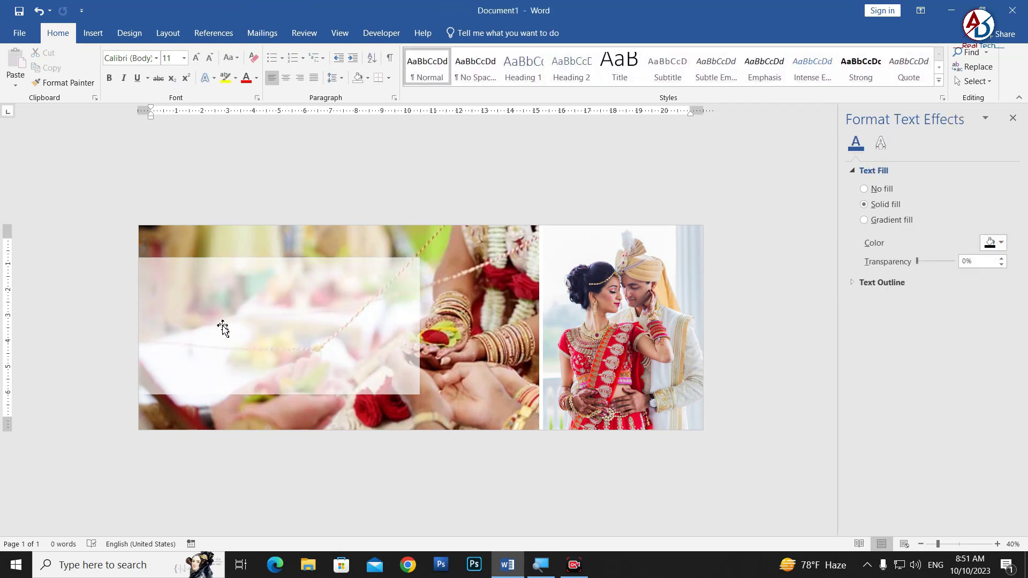
left_click(1014, 119)
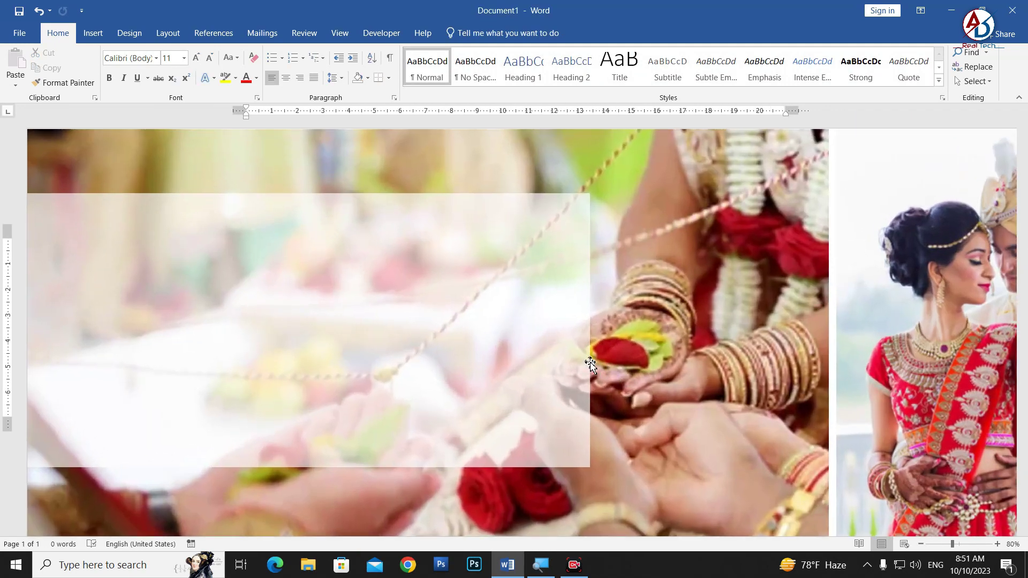
scroll(484, 338, "up", 1, "ctrl")
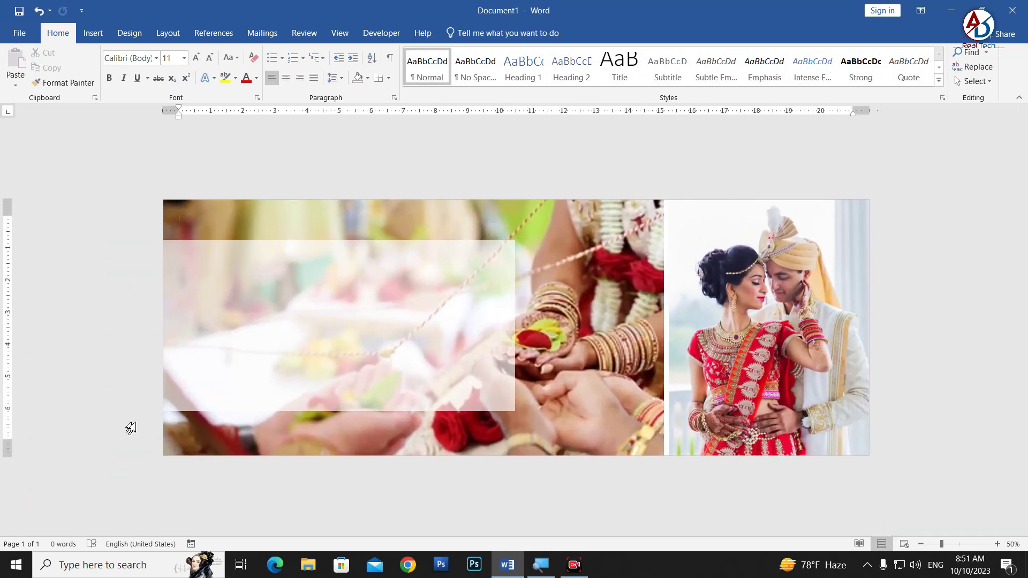
Draw a tall blue rectangle in the white panel, extending its top and nudging it right.
left_click(93, 33)
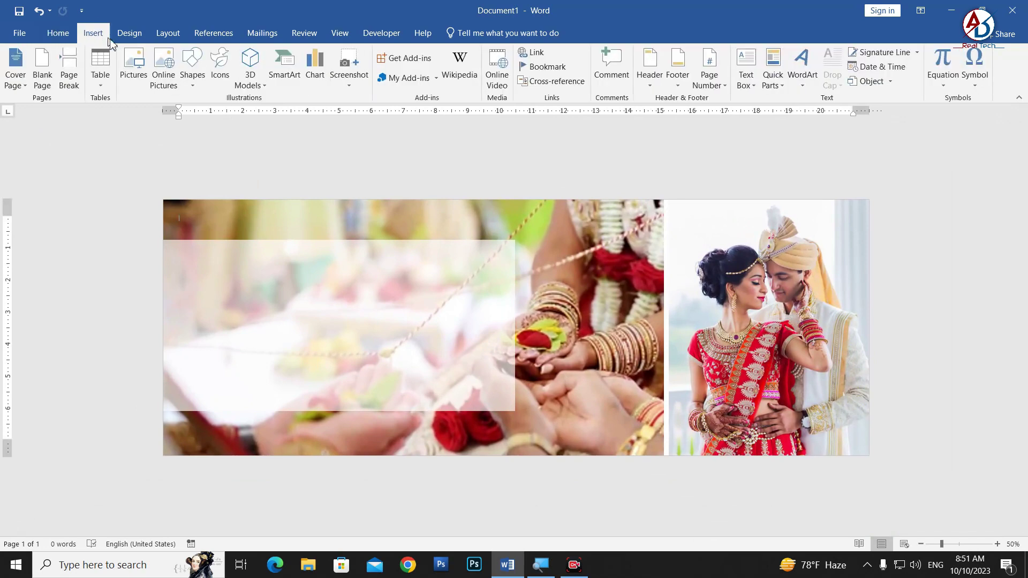
left_click(201, 85)
left_click(229, 115)
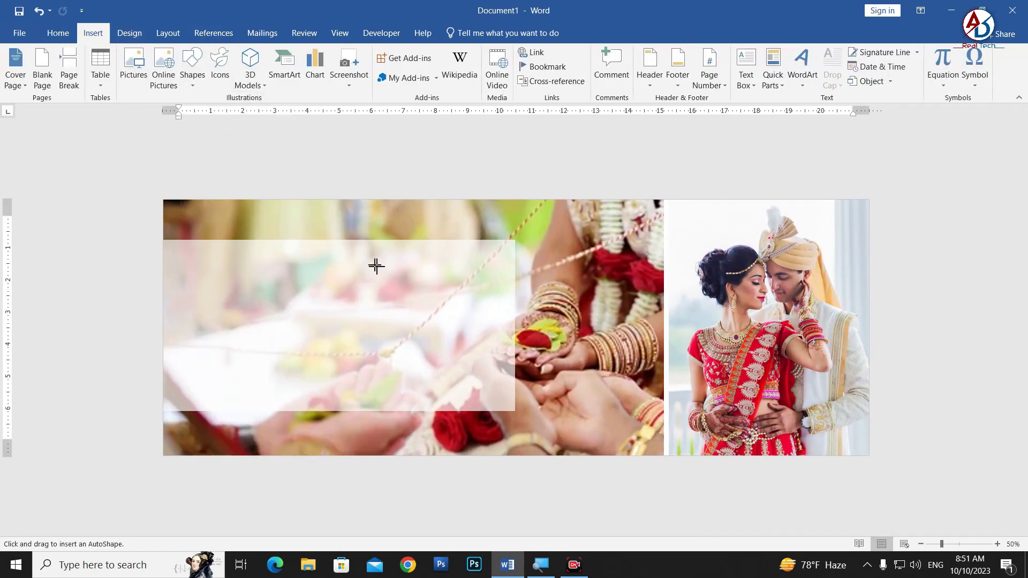
left_click_drag(377, 253, 505, 401)
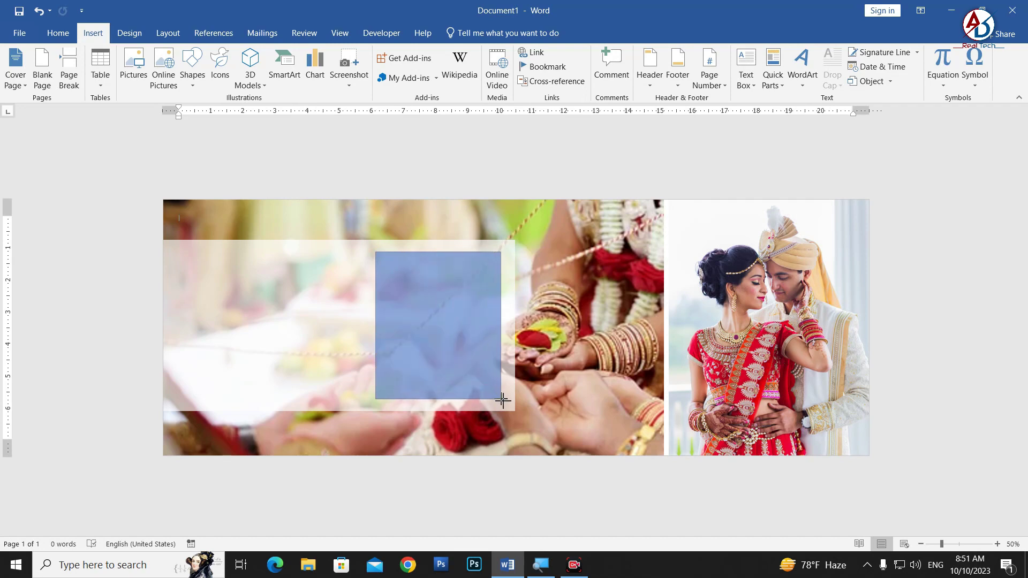
left_click_drag(505, 401, 505, 402)
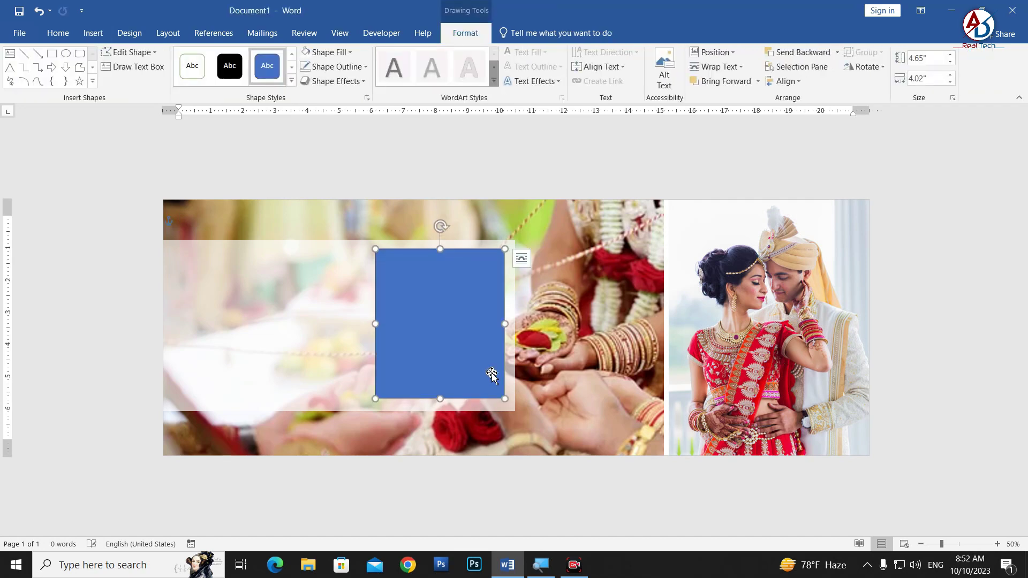
left_click_drag(492, 353, 493, 355)
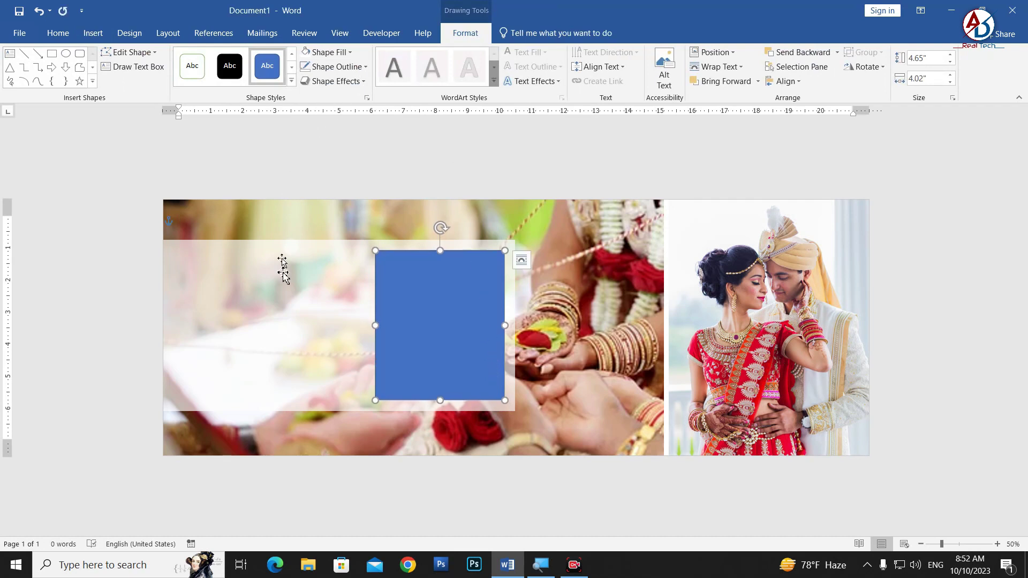
left_click_drag(441, 251, 441, 245)
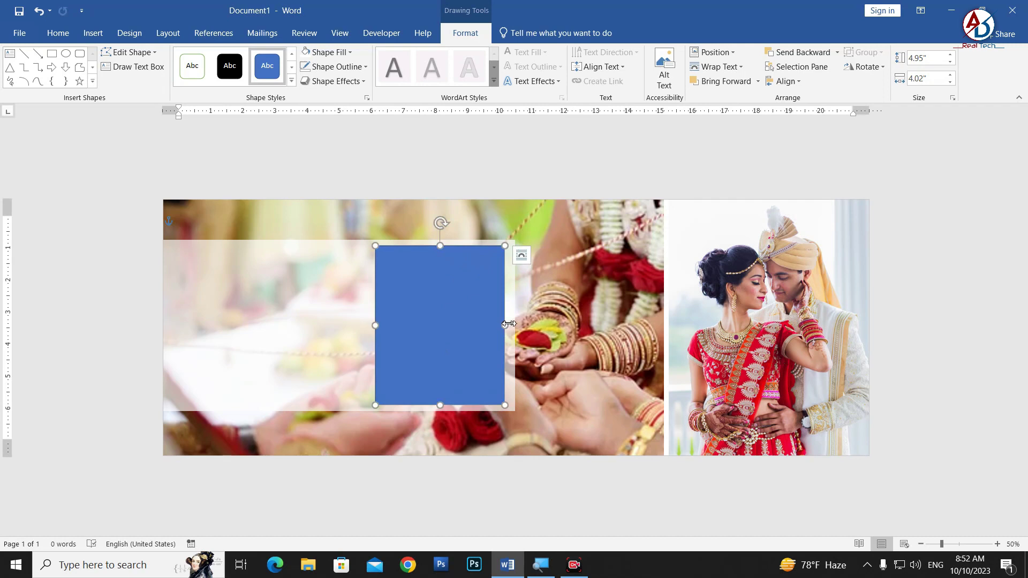
key("ctrl+Right")
key("ctrl+Right")
key("ctrl+Right")
key("ctrl+Right")
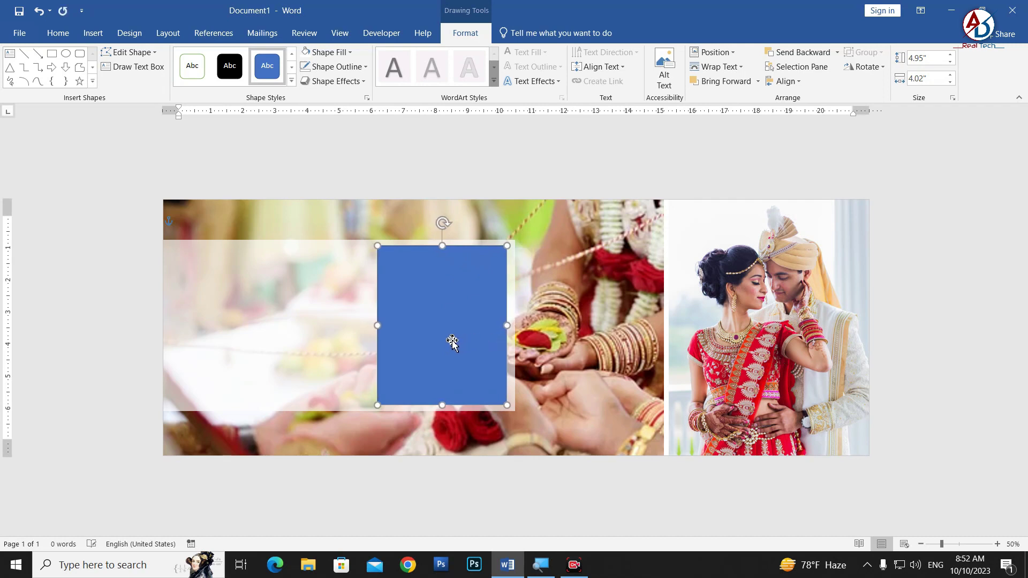
key("ctrl+Right")
key("ctrl+Right")
Remove the rectangle's outline and Ctrl-drag a copy to the panel's upper left.
left_click(333, 66)
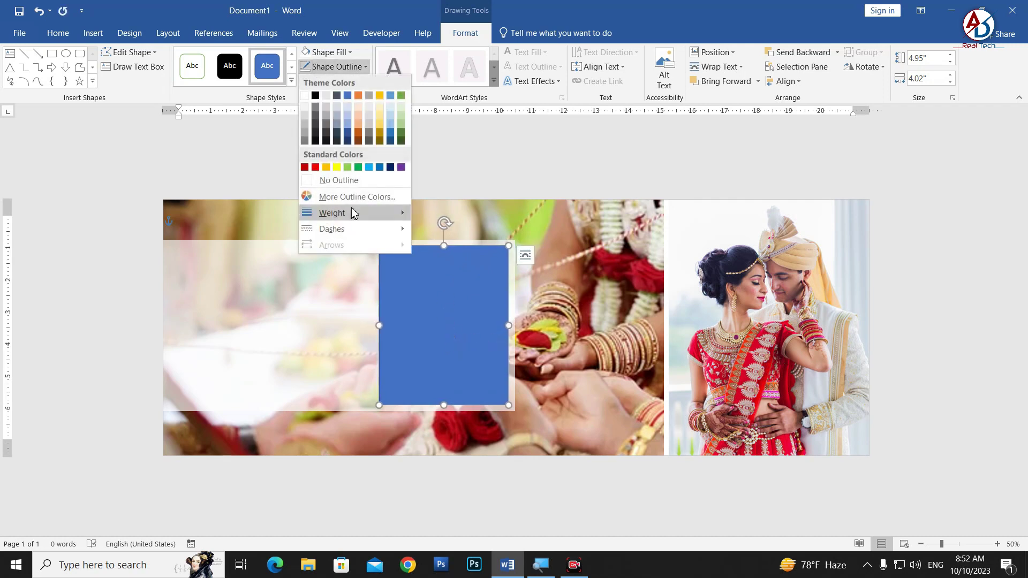
left_click(348, 180)
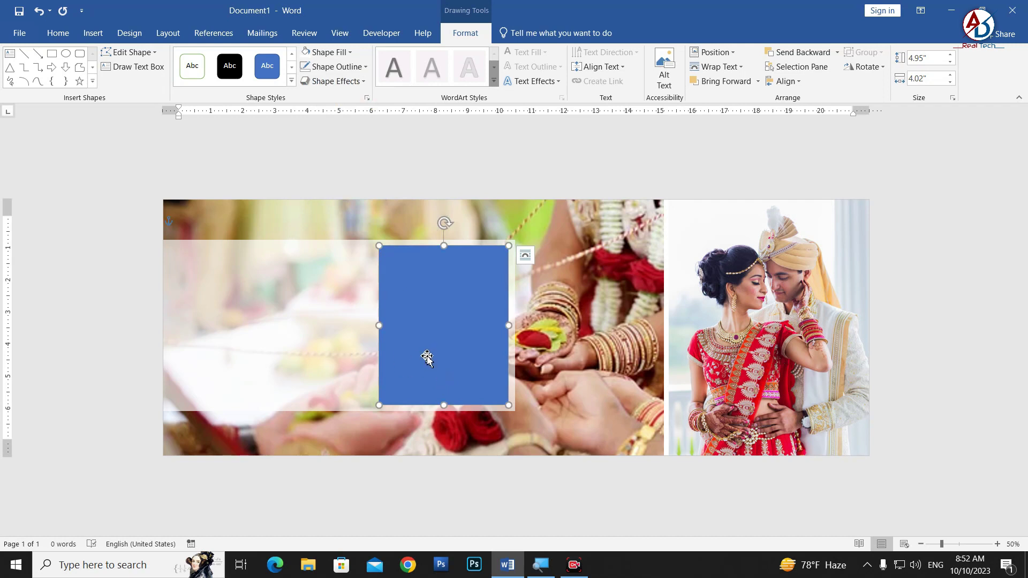
mouse_move(438, 343)
left_mouse_down()
mouse_move(243, 403)
mouse_move(252, 333)
left_mouse_up()
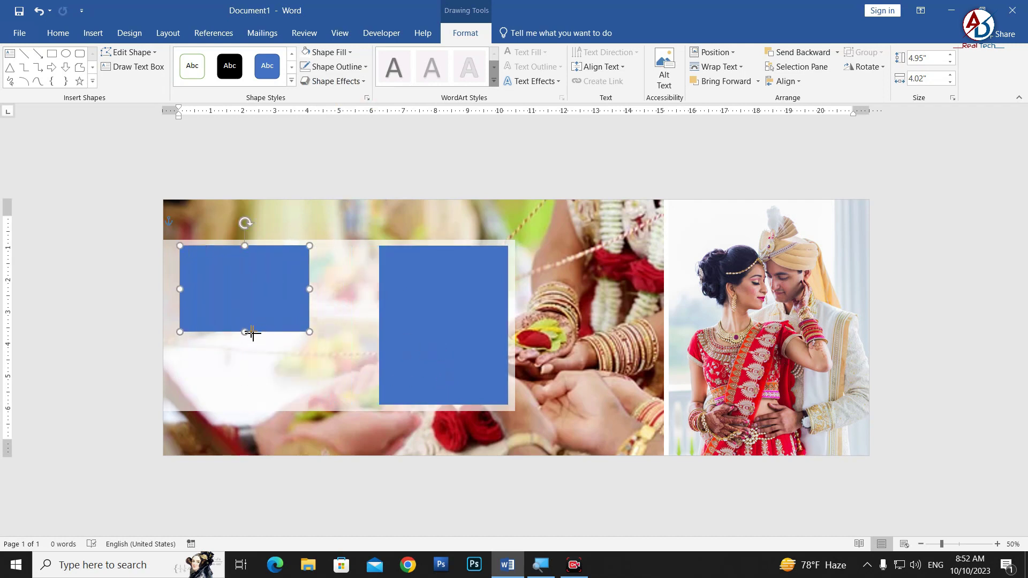
Resize the left blue rectangle into a narrower, shorter small box.
left_click_drag(310, 292, 258, 296)
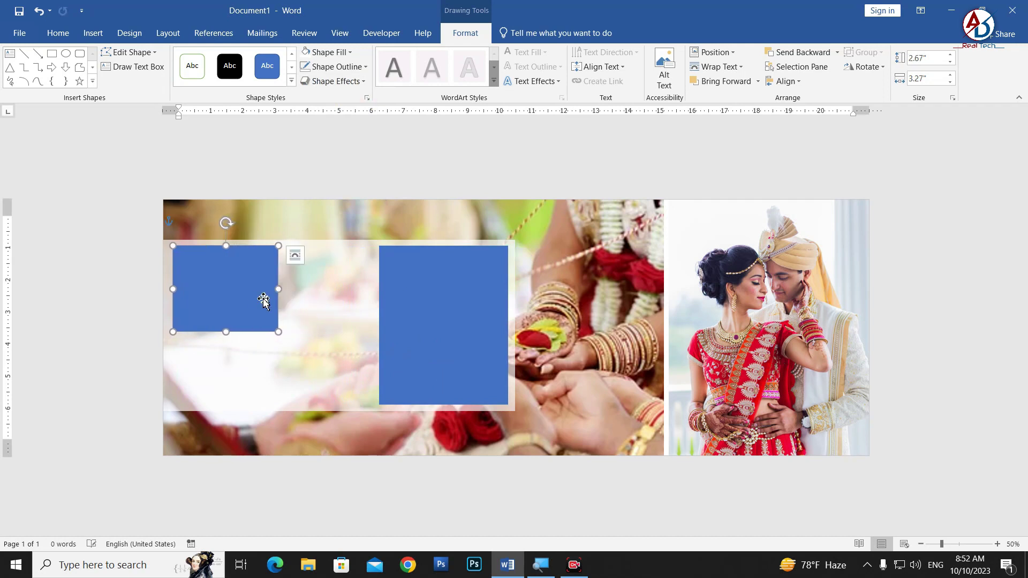
mouse_move(225, 331)
left_mouse_down()
mouse_move(226, 322)
mouse_move(319, 305)
left_mouse_up()
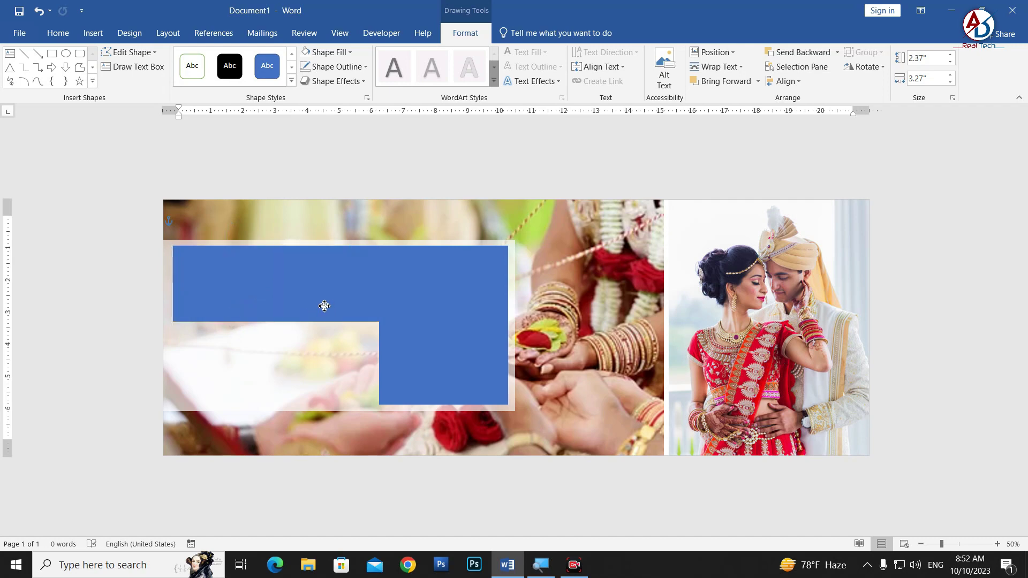
left_click(313, 324)
scroll(245, 349, "up", 6, "ctrl")
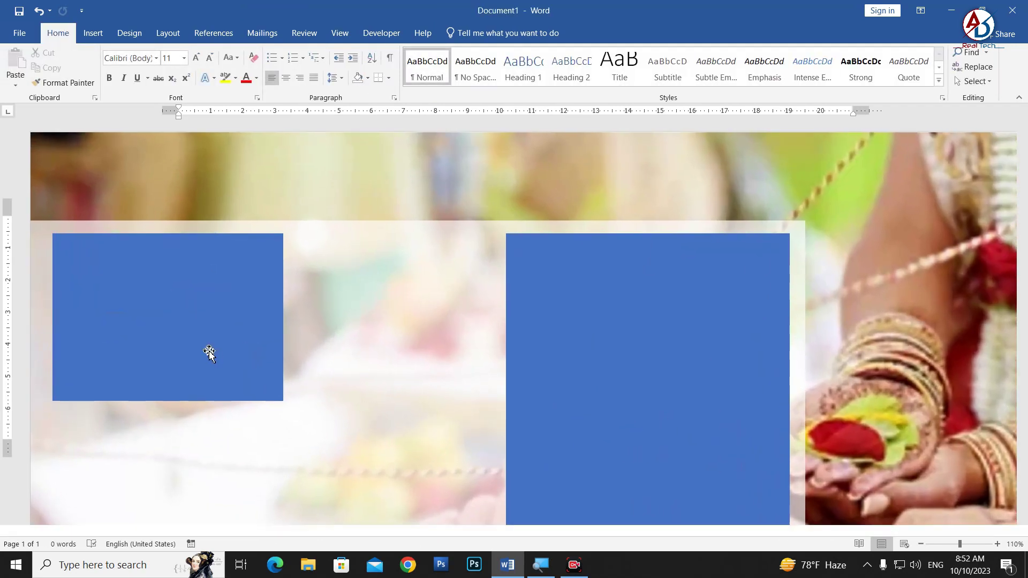
left_click(258, 332)
left_click_drag(283, 318, 270, 318)
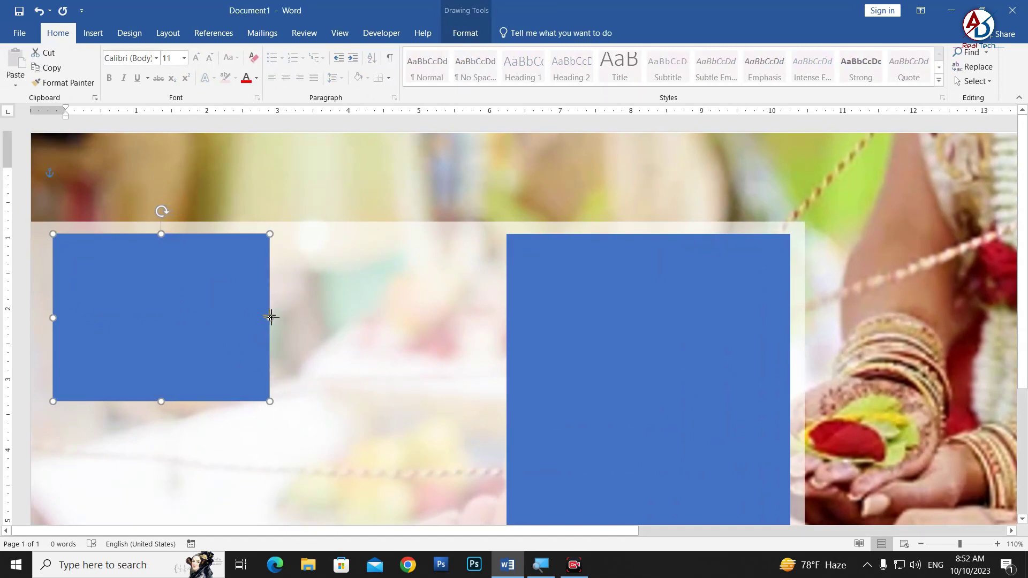
Ctrl-drag a duplicate of the small rectangle just to its right.
scroll(282, 349, "down", 1, "ctrl")
scroll(289, 362, "down", 2, "ctrl")
scroll(289, 364, "down", 4, "ctrl")
scroll(290, 364, "up", 1, "ctrl")
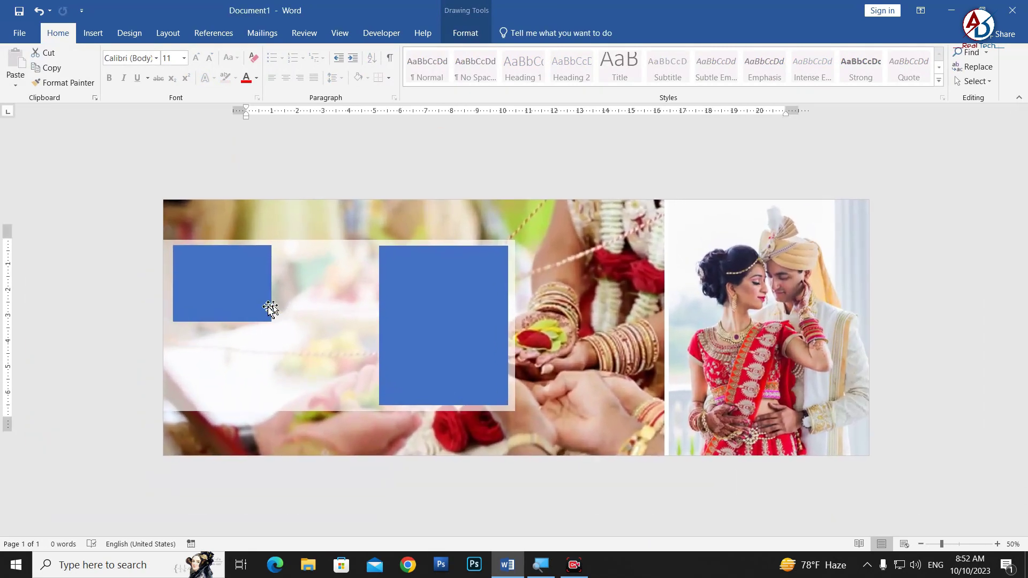
left_click_drag(224, 291, 319, 302, "ctrl")
Nudge the middle and tall rectangles with the arrow keys to adjust their spacing.
scroll(320, 303, "up", 4, "ctrl")
scroll(320, 303, "up", 1, "ctrl")
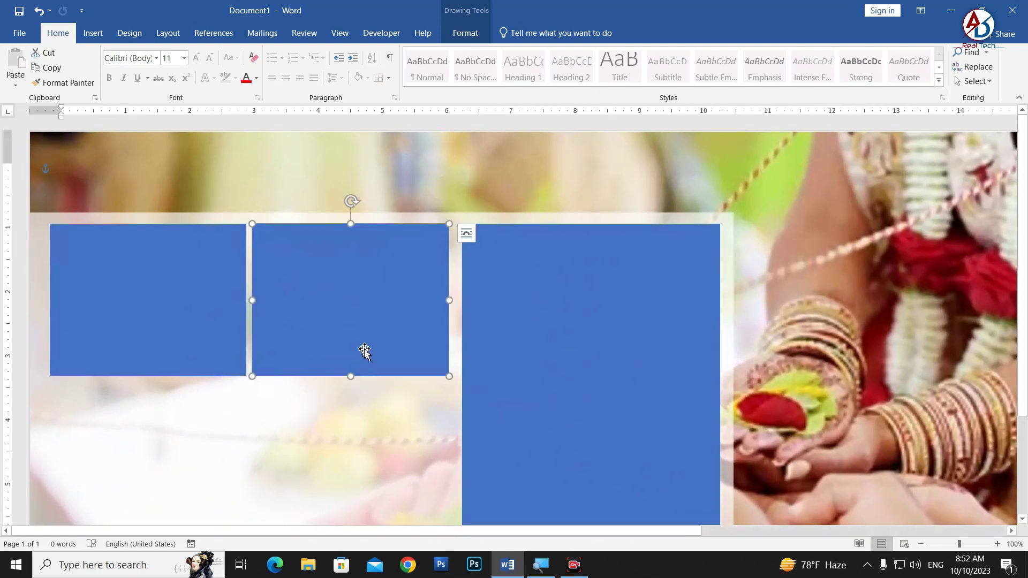
key("ctrl+Right")
key("ctrl+Right")
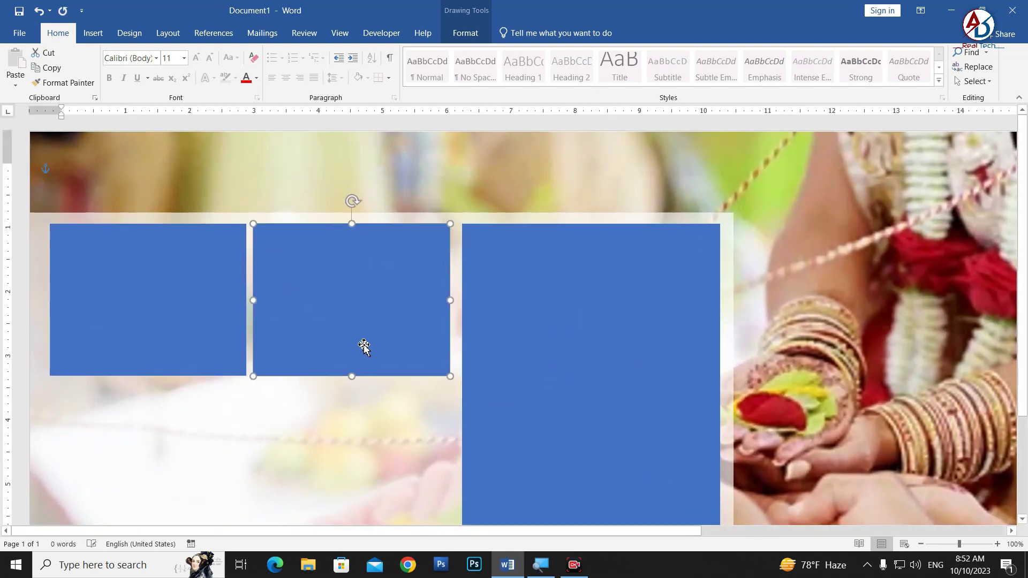
key("ctrl+Right")
key("ctrl+Right")
key("ctrl+Right")
key("ctrl+Right")
left_click(673, 427)
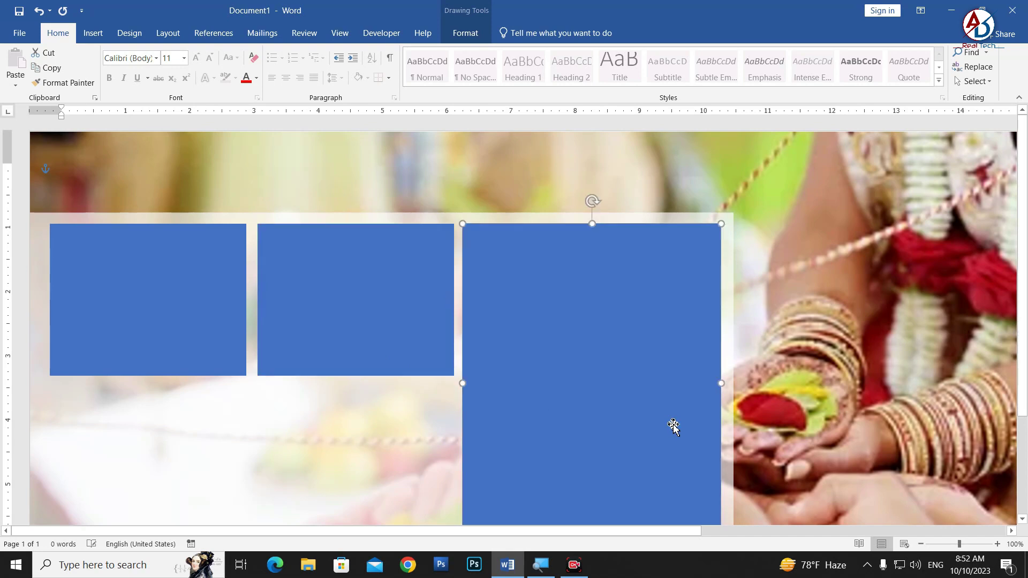
key("Right")
key("Right")
key("Right")
key("Right")
key("Right")
key("Right")
key("Right")
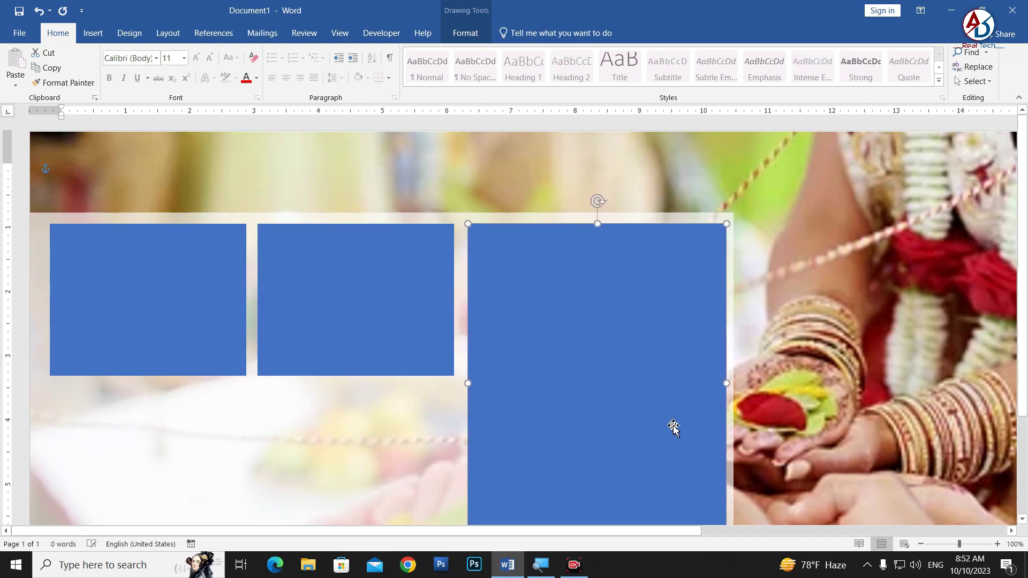
key("Right")
key("Right")
left_click(364, 335)
key("Right")
key("Right")
key("Right")
key("Right")
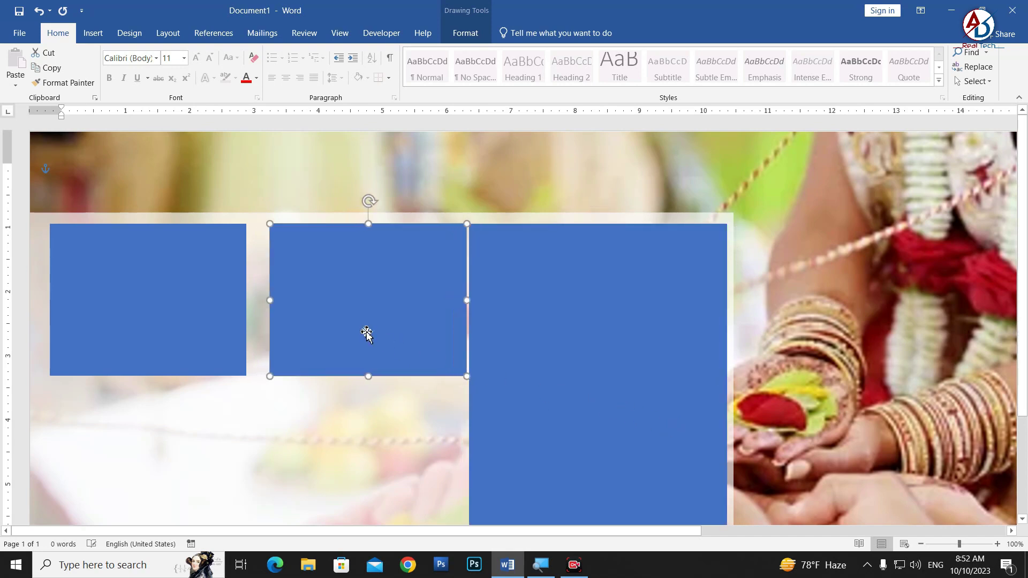
key("Left")
key("Left")
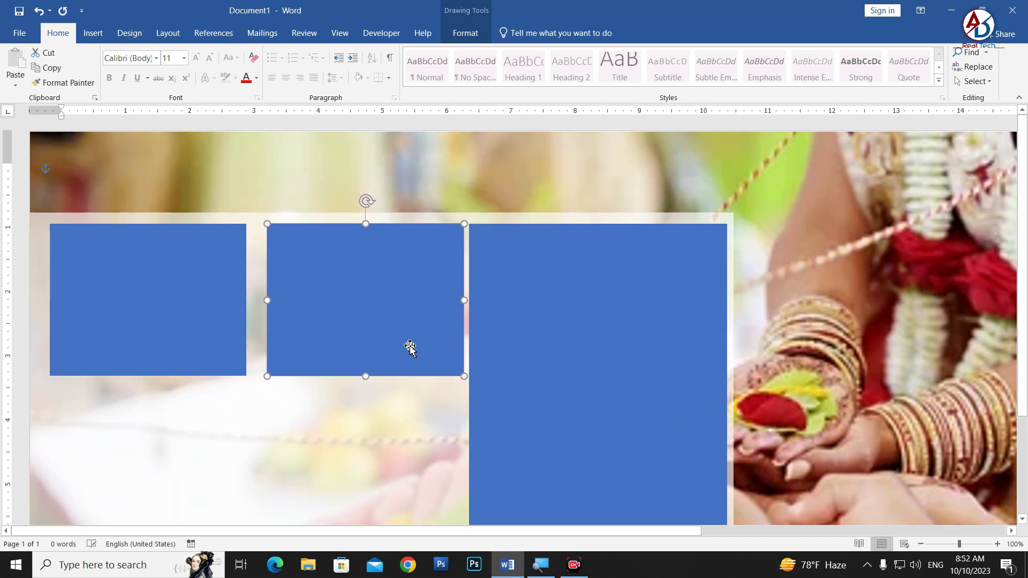
key("Left")
key("Left")
key("Right")
key("Right")
key("Right")
key("Right")
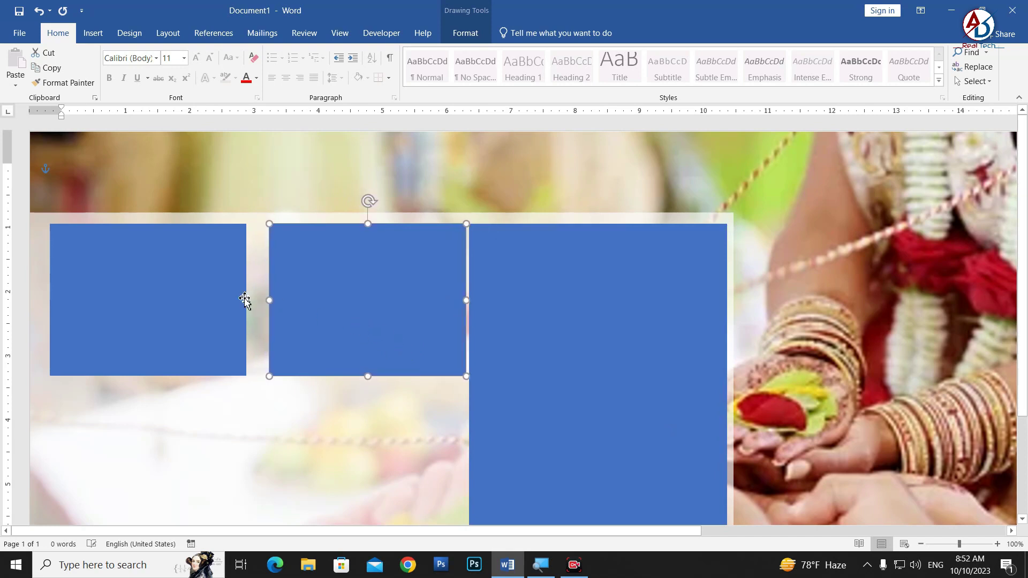
Widen the left rectangle slightly on both its left and right sides.
left_click(233, 303)
left_click_drag(48, 301, 38, 303)
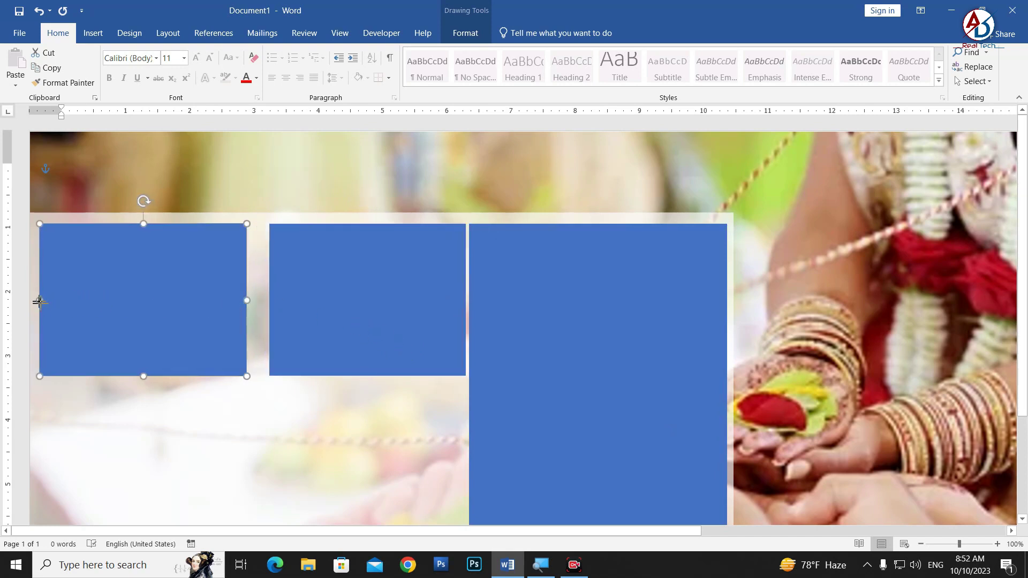
mouse_move(251, 301)
left_mouse_down()
mouse_move(262, 300)
mouse_move(253, 301)
left_mouse_up()
Replace the misplaced middle rectangle with a fresh duplicate of the left one in the gap.
left_click(316, 321)
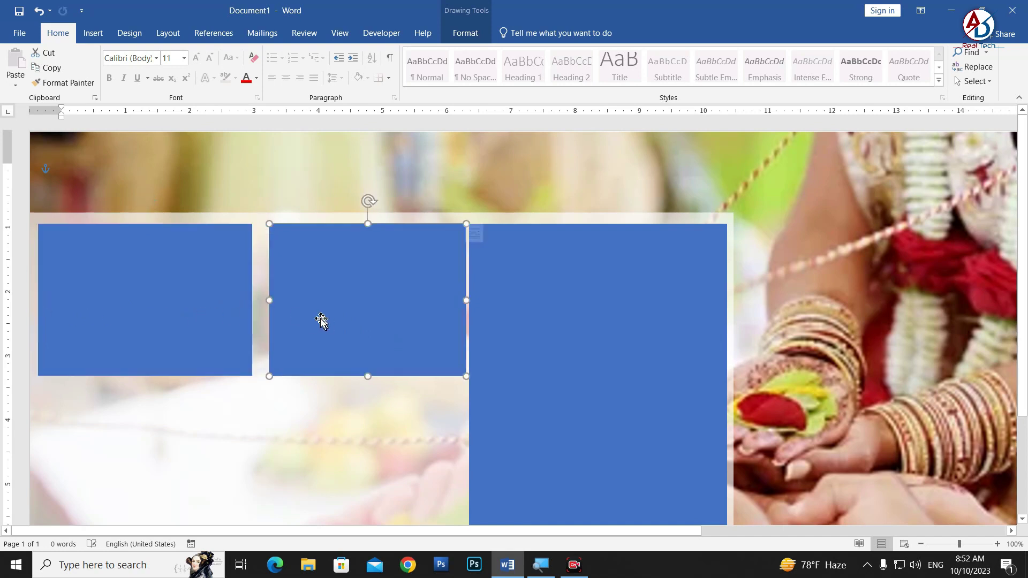
left_click_drag(359, 321, 360, 321)
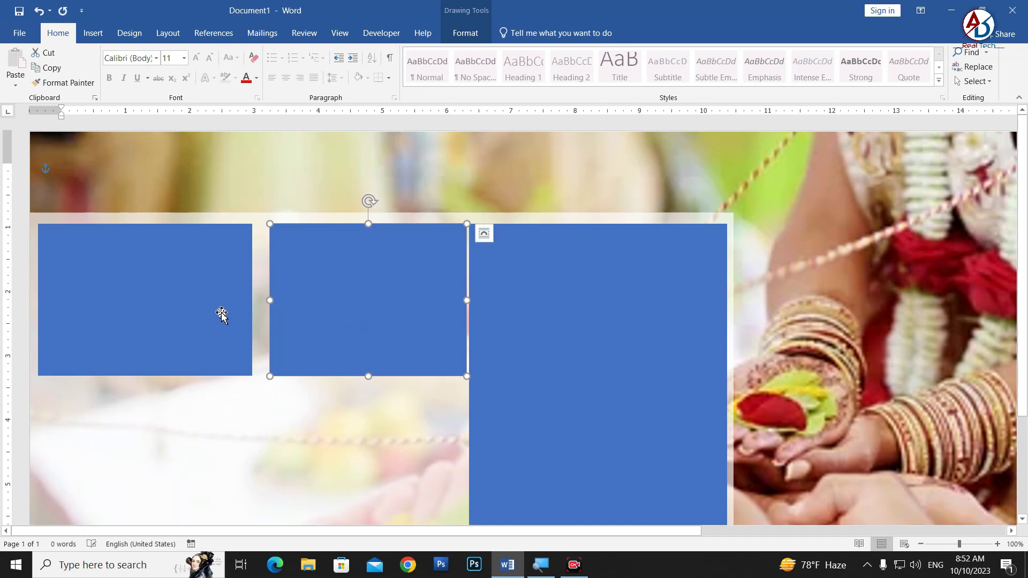
key("Delete")
left_click_drag(162, 332, 315, 324)
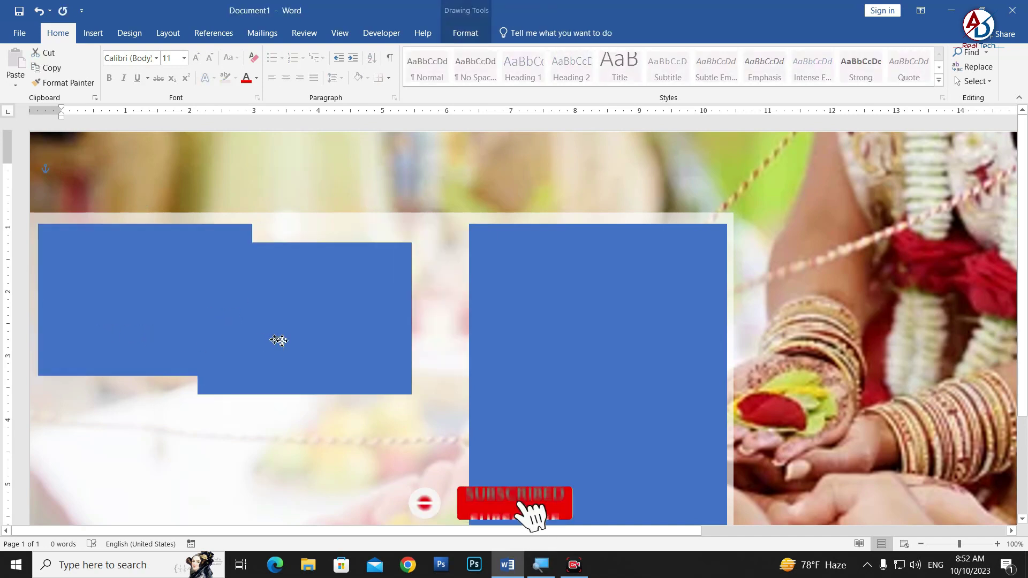
key("ctrl+z")
left_click_drag(225, 316, 432, 323)
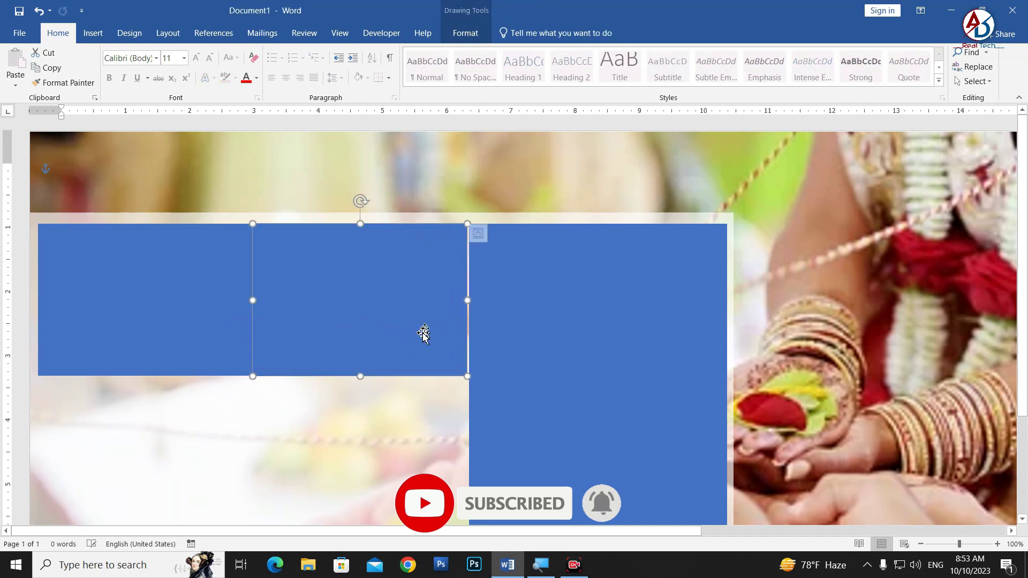
Nudge the left rectangle slightly left so the two small boxes sit edge to edge.
scroll(375, 332, "down", 3, "ctrl")
left_click(129, 266)
key("ctrl+Left")
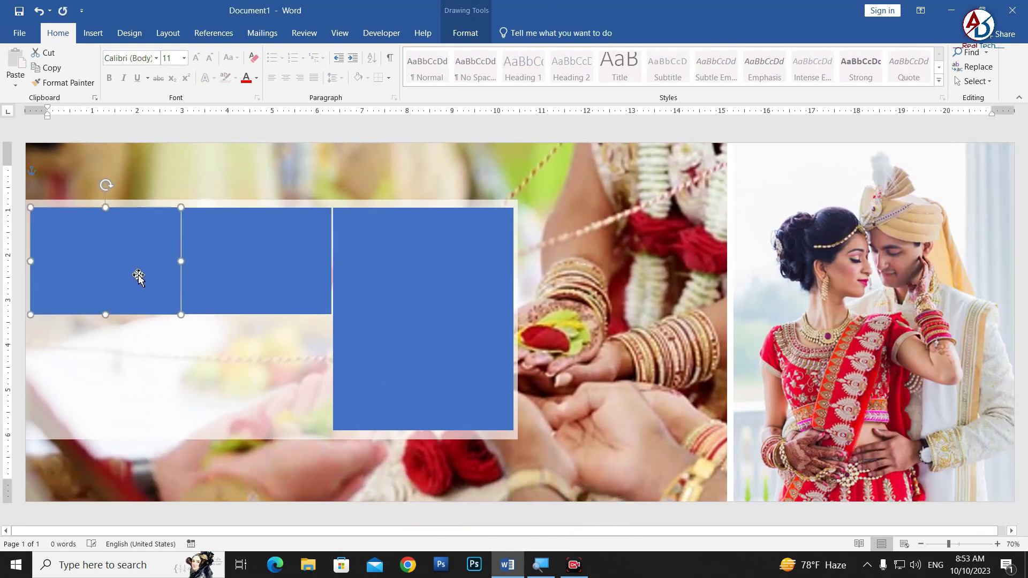
key("ctrl+Left")
key("ctrl+Left")
key("ctrl+Left")
key("ctrl+Left")
left_click(274, 287)
key("ctrl+Left")
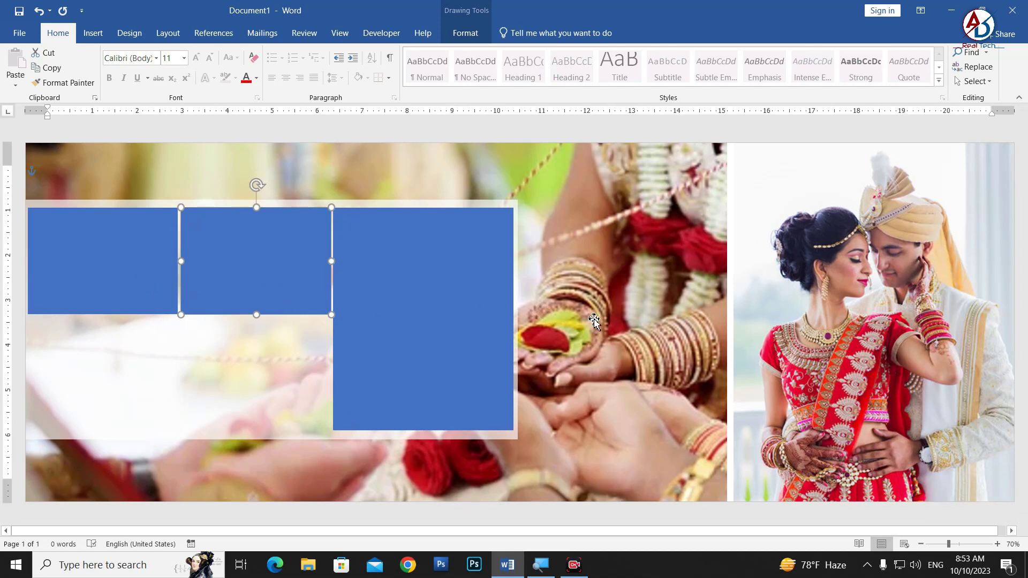
Try moving the tall rectangle's left edge to widen the gap, then undo it.
scroll(436, 385, "down", 3, "ctrl")
scroll(445, 477, "down", 1, "ctrl")
scroll(383, 451, "up", 4, "ctrl")
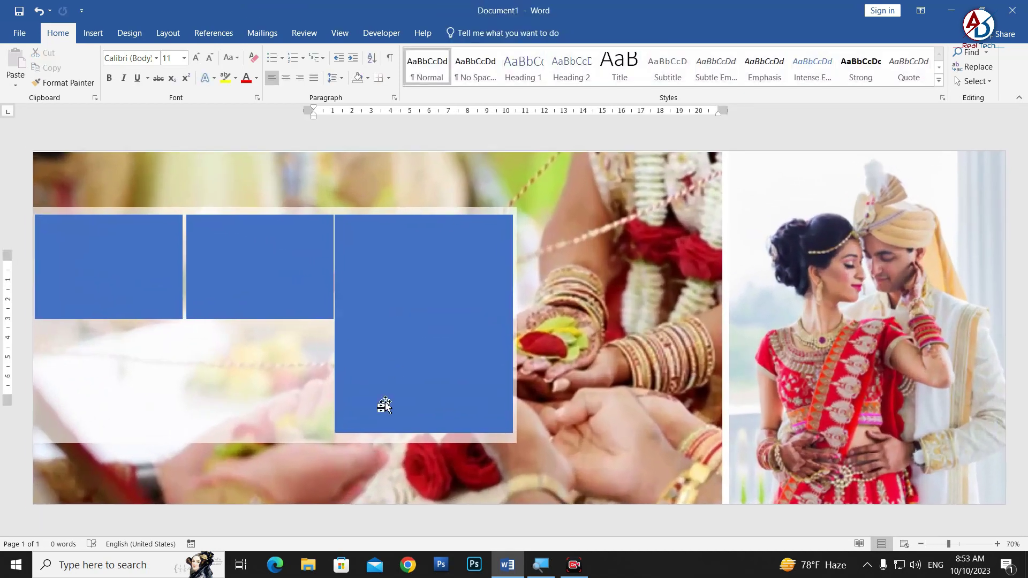
left_click(342, 323)
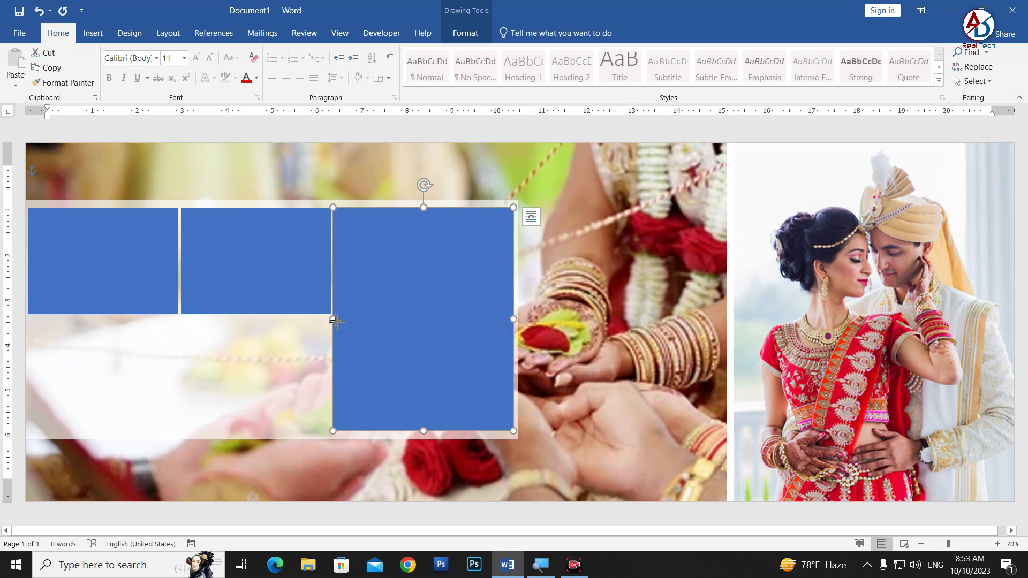
left_click_drag(333, 320, 337, 323)
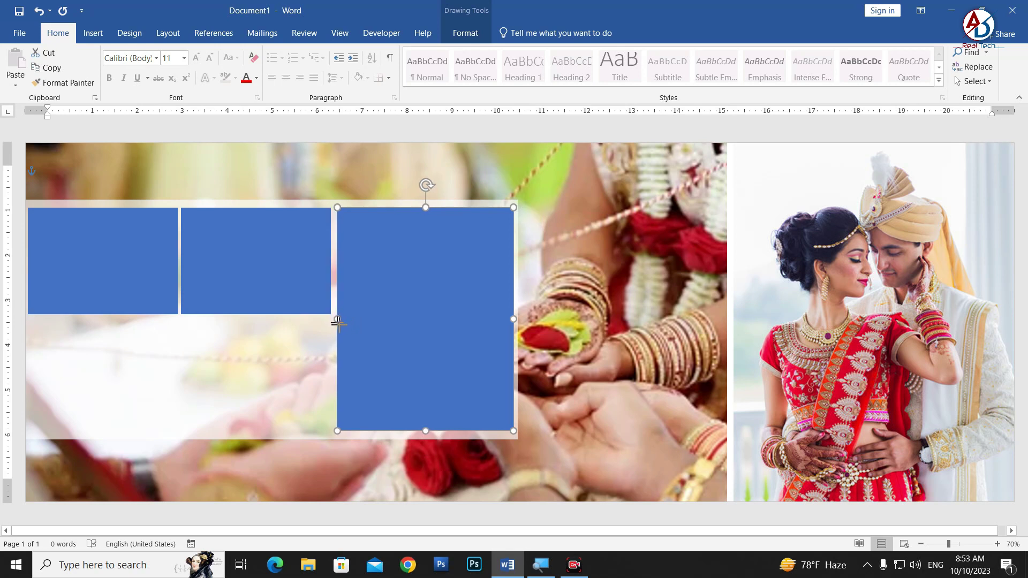
left_click(255, 300)
key("ctrl+z")
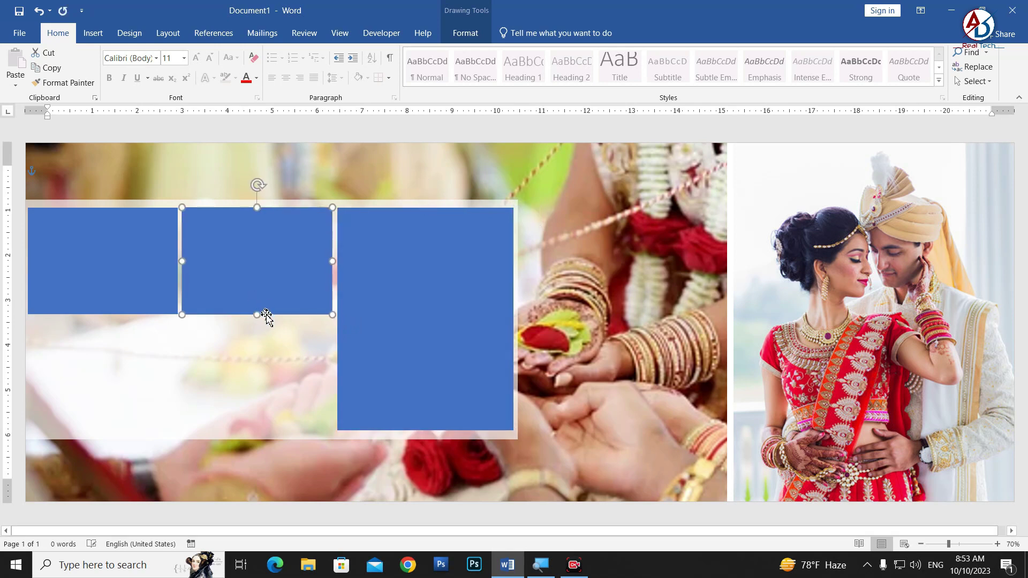
Shift both small rectangles slightly right and Ctrl-drag the pair to copy it below.
left_click(141, 303)
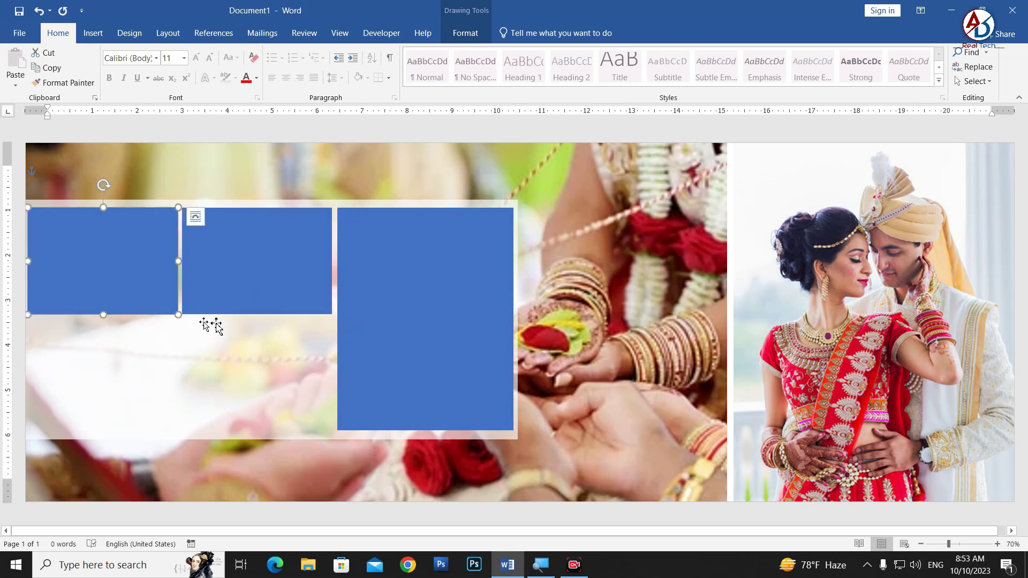
left_click(298, 305)
left_click_drag(216, 298, 217, 298)
left_click_drag(164, 278, 165, 278)
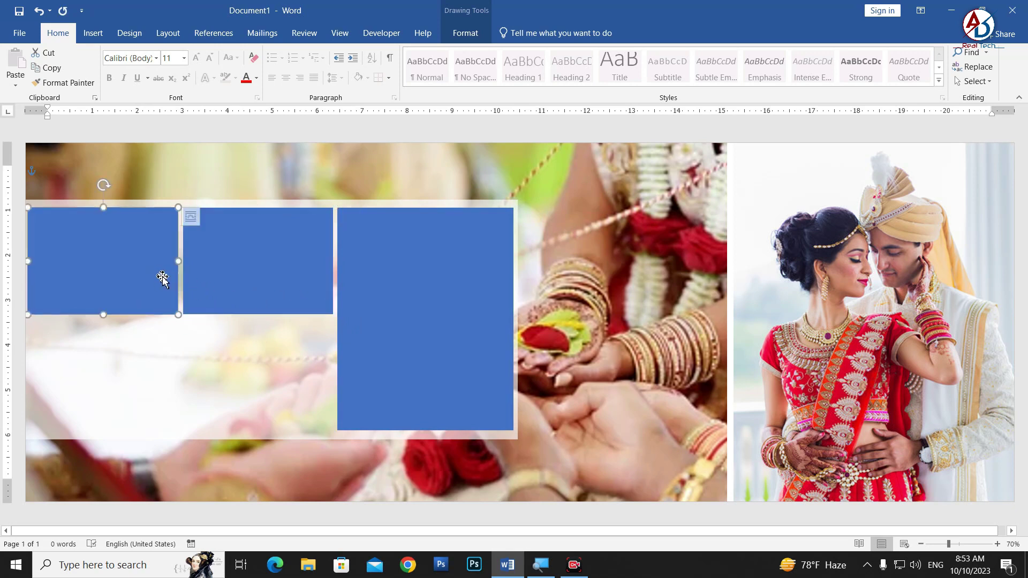
left_click(225, 288, "shift")
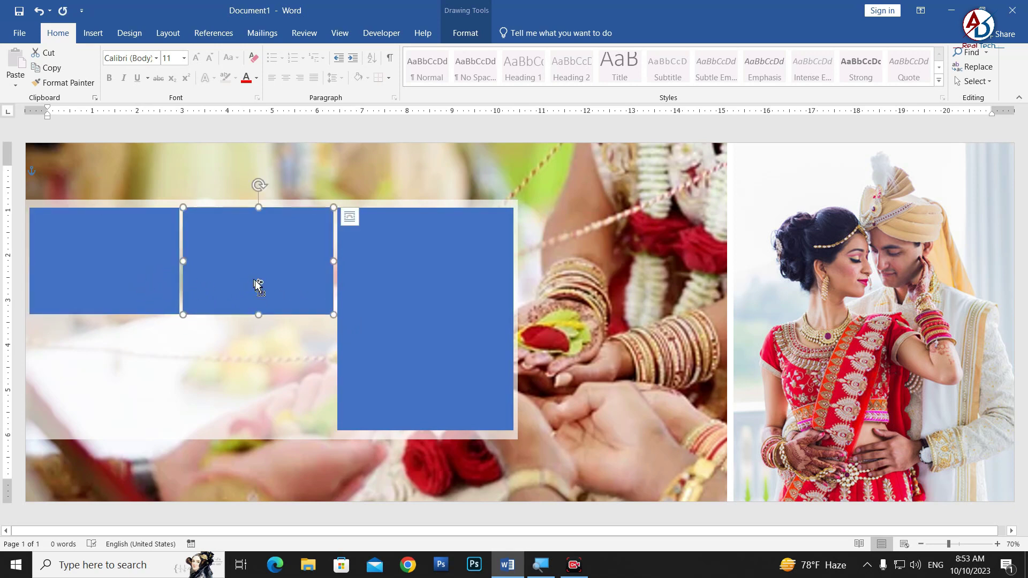
mouse_move(134, 277)
left_mouse_down()
mouse_move(146, 353)
mouse_move(127, 382)
left_mouse_up()
Select all four small rectangles and nudge them together to line up with the tall box.
key("ctrl+z")
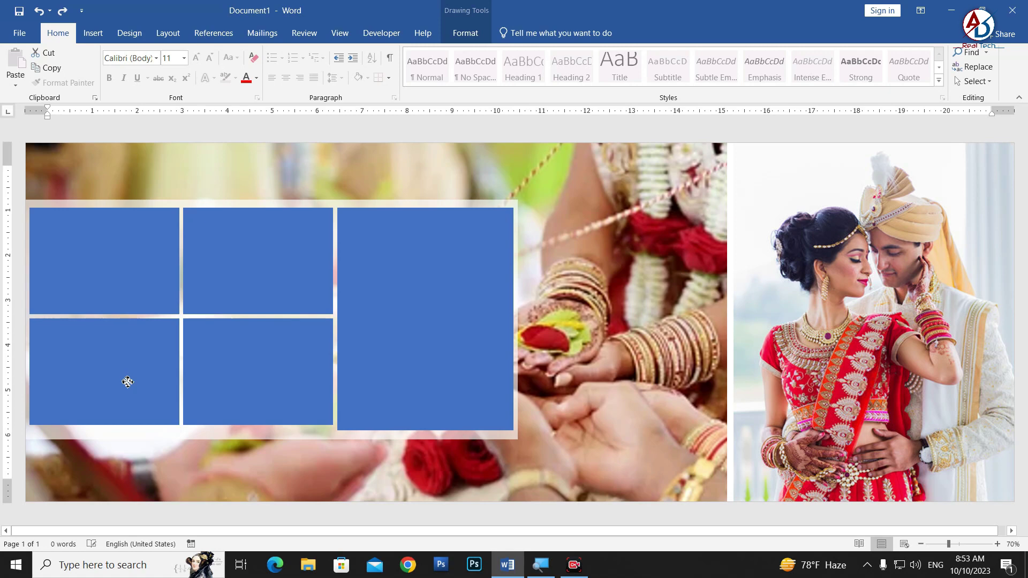
scroll(232, 374, "down", 2, "ctrl")
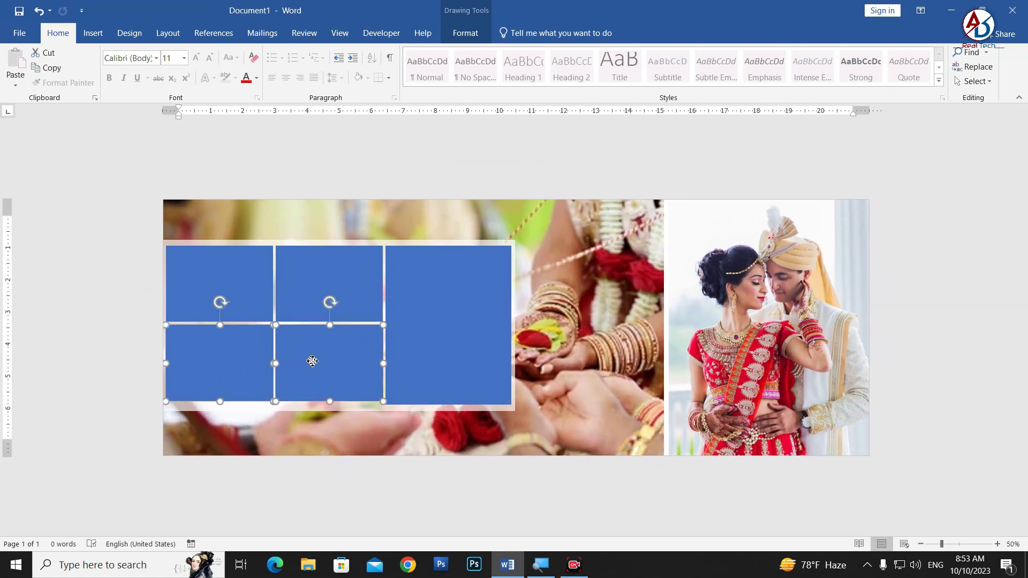
left_click(349, 269, "shift")
left_click(236, 271, "shift")
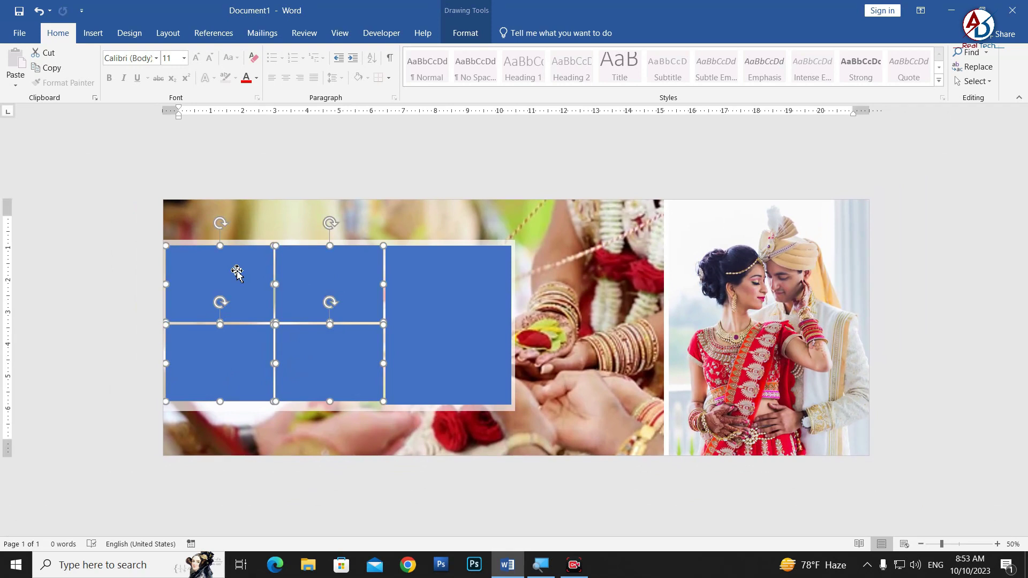
key("Down")
key("ctrl+Up")
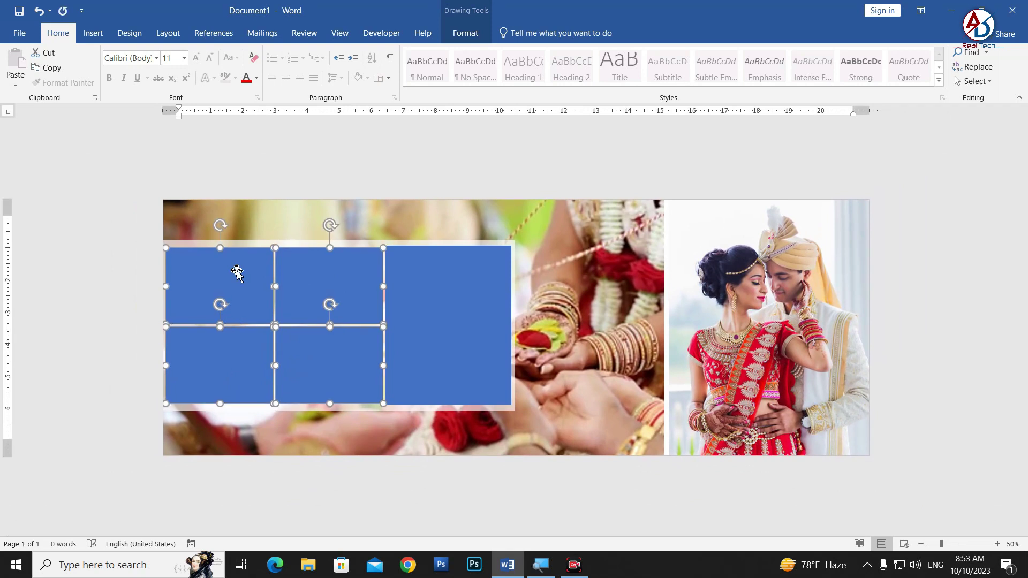
left_click(533, 343)
scroll(491, 380, "up", 2, "ctrl")
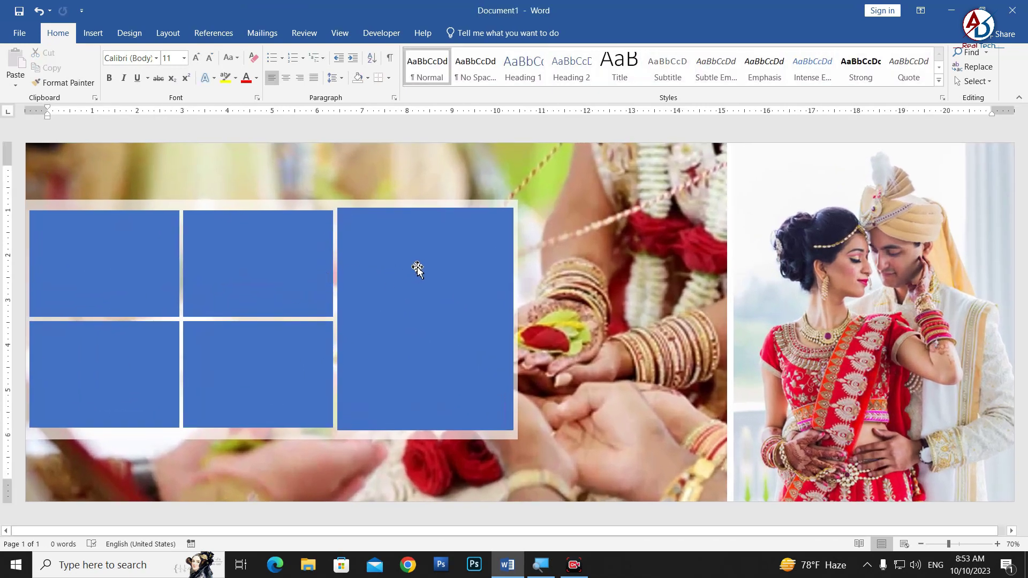
Lower the tall rectangle's top edge and raise its bottom edge to match the 2×2 grid.
left_click(417, 269)
scroll(401, 288, "up", 2, "ctrl")
scroll(429, 257, "up", 3, "ctrl")
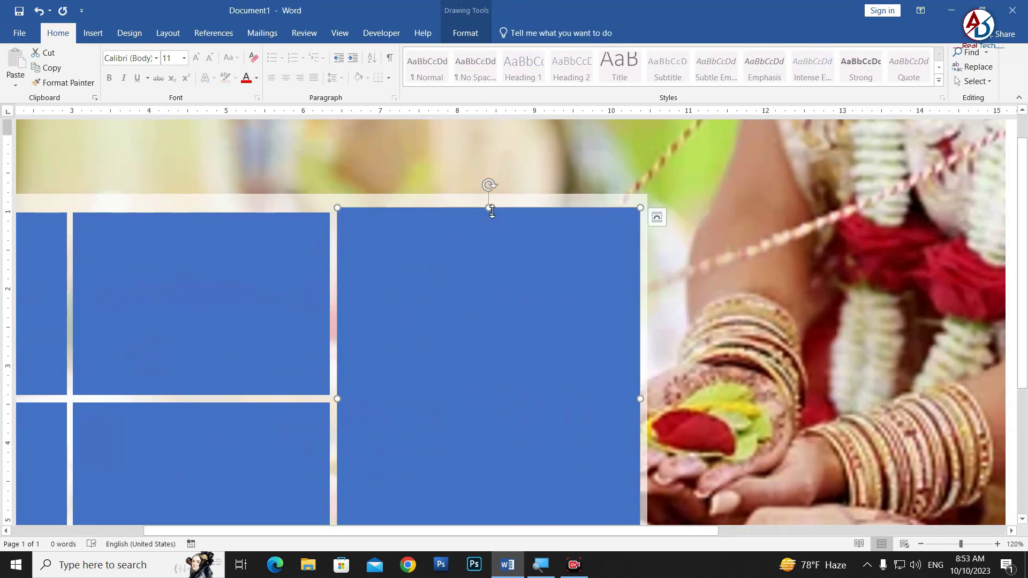
left_click_drag(492, 208, 493, 214)
scroll(466, 461, "down", 5)
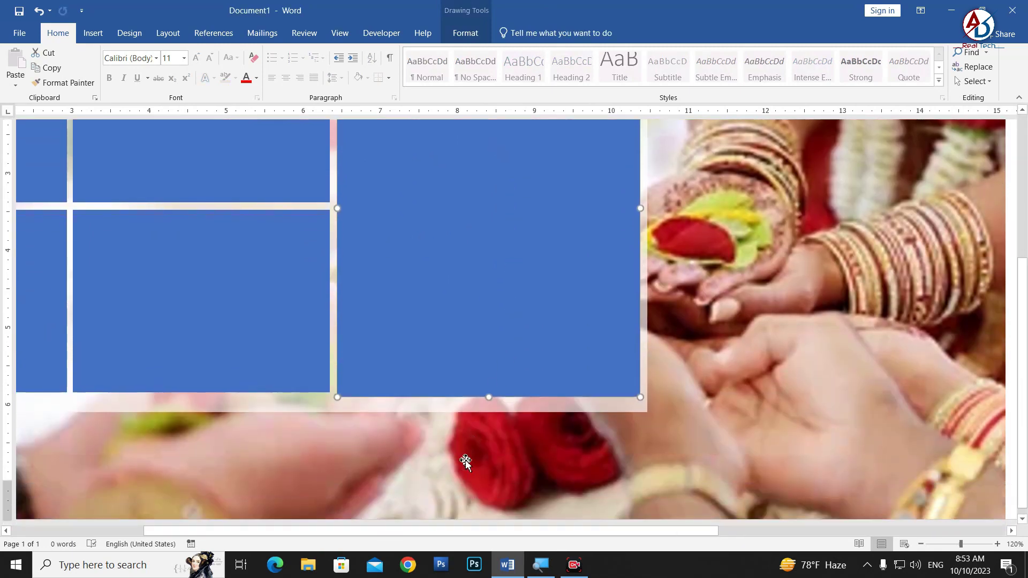
left_click_drag(489, 398, 487, 394)
scroll(463, 420, "down", 2, "ctrl")
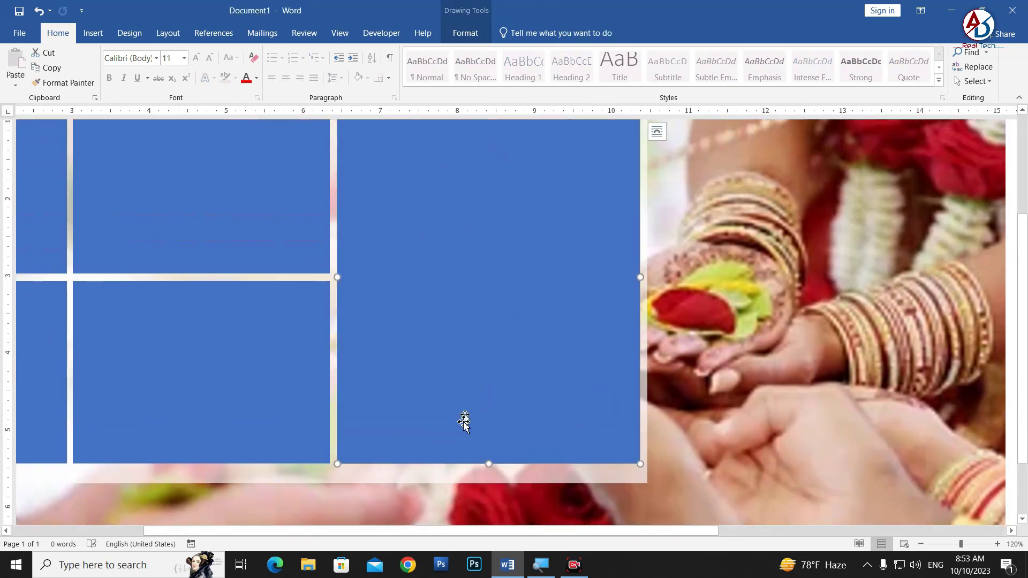
scroll(536, 420, "down", 2, "ctrl")
scroll(696, 402, "down", 2, "ctrl")
left_click(378, 301)
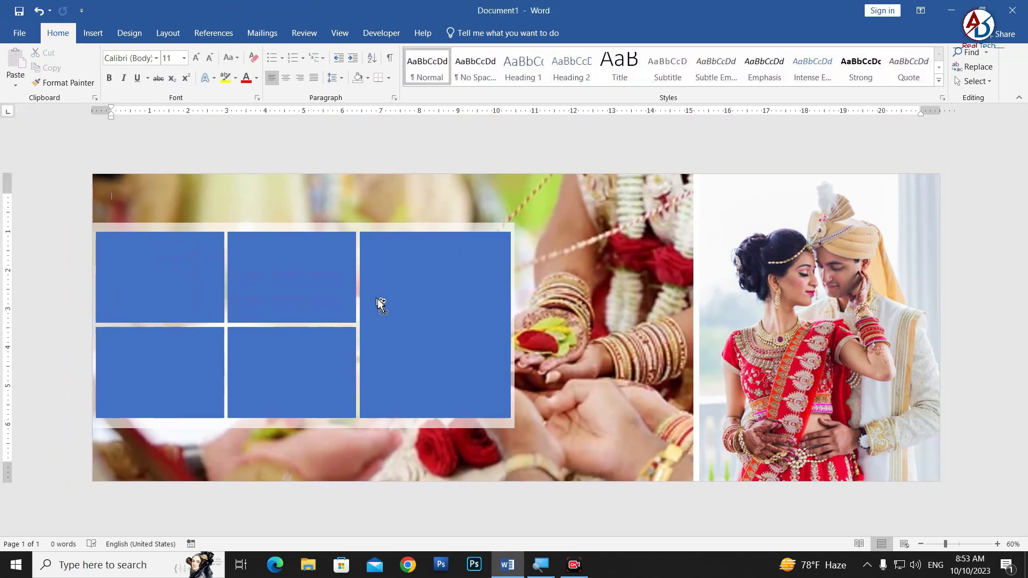
scroll(381, 322, "down", 3, "ctrl")
scroll(273, 308, "up", 2, "ctrl")
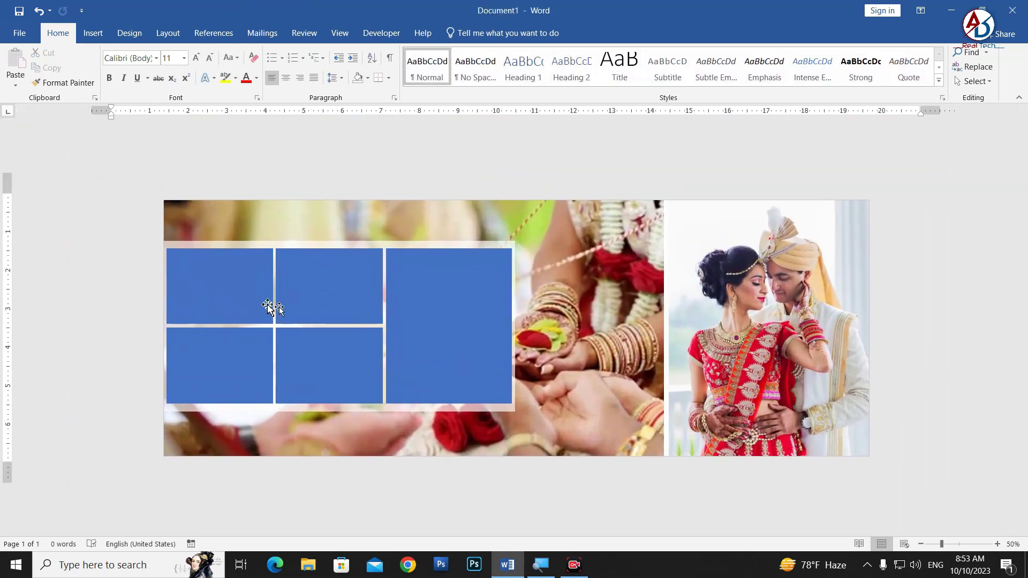
left_click(211, 304)
Fill the selected box with the couple portrait photo from a file.
left_click(464, 33)
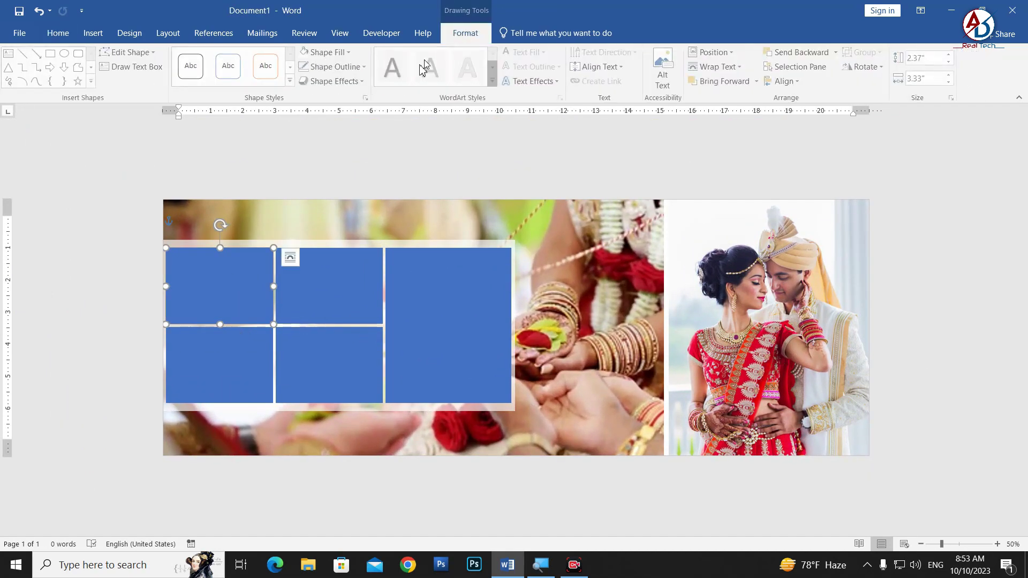
left_click(327, 52)
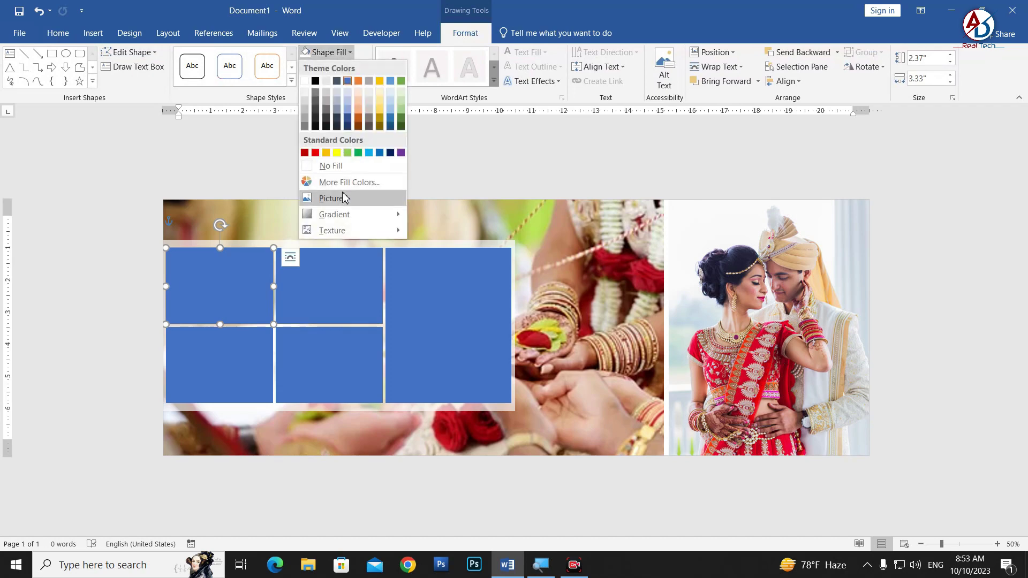
left_click(343, 198)
left_click(396, 260)
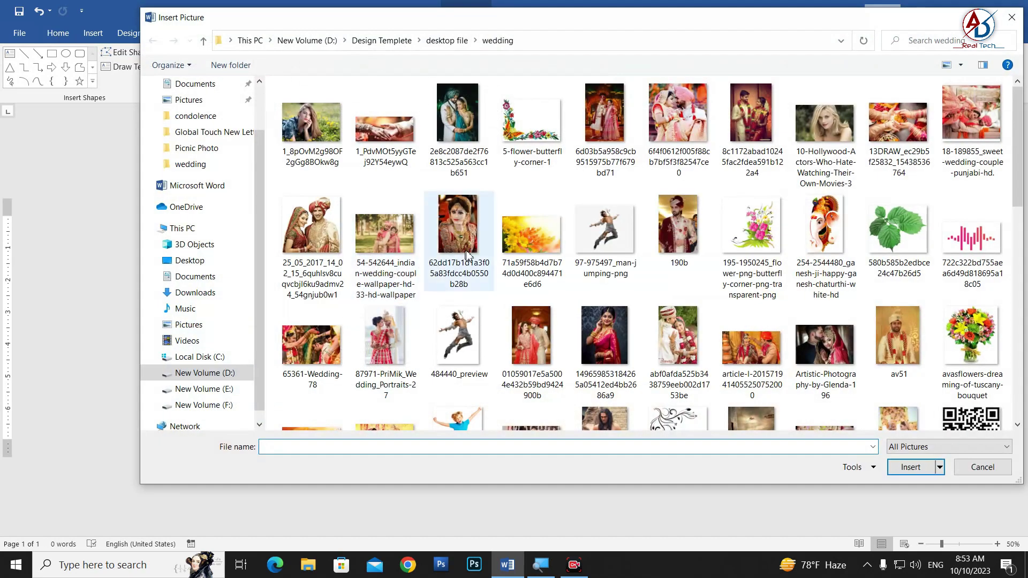
left_click(685, 131)
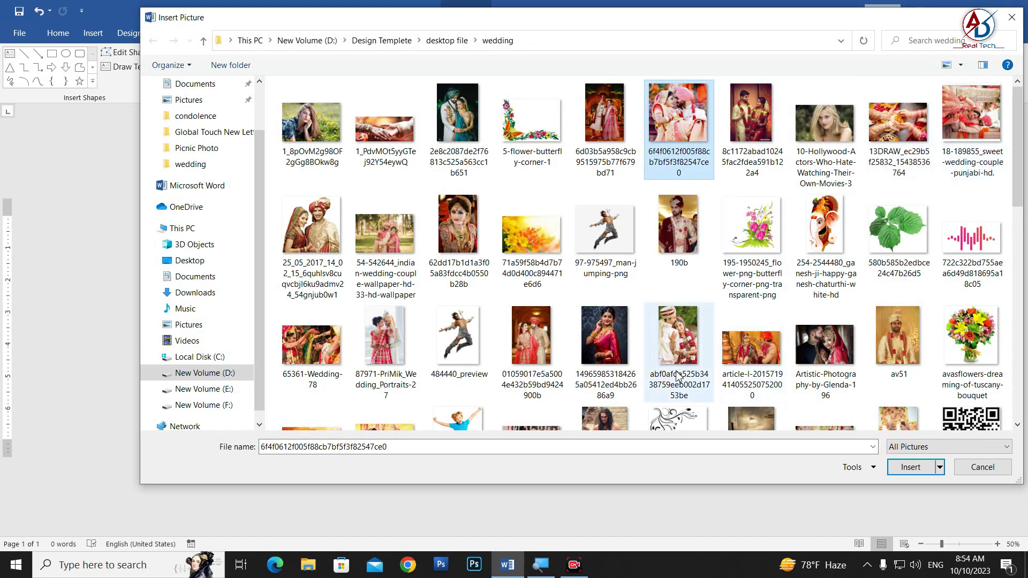
left_click(531, 337)
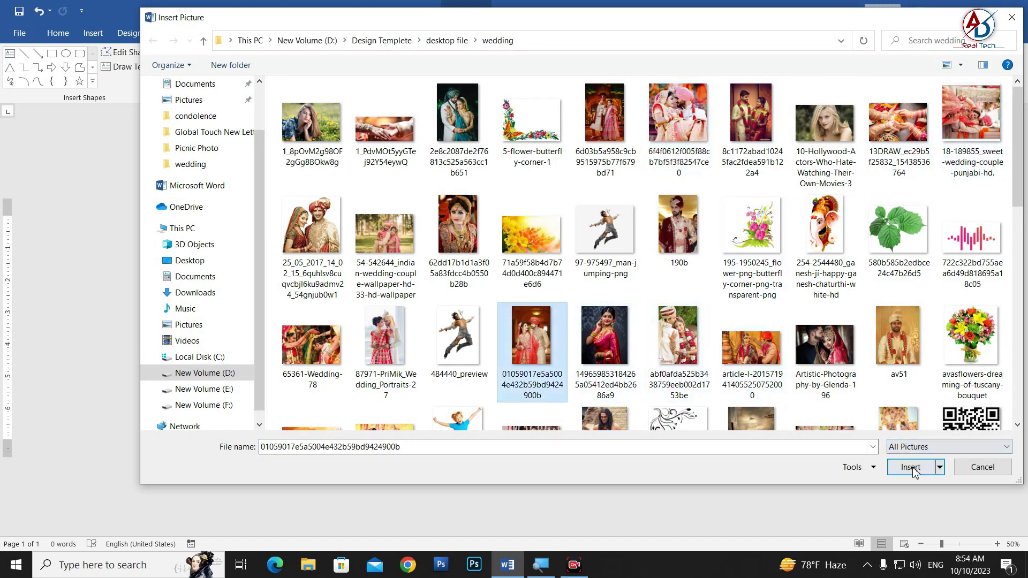
left_click(910, 466)
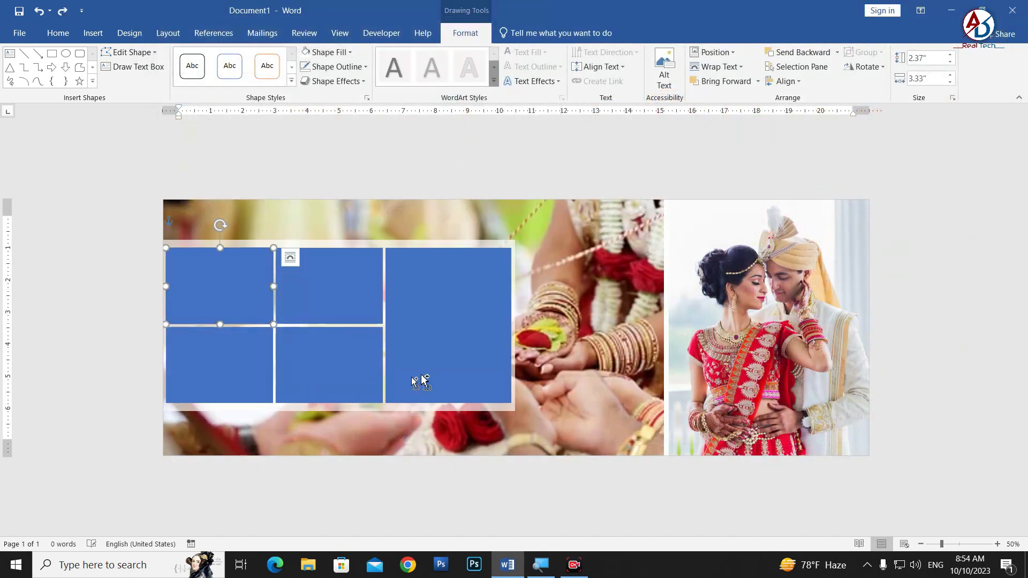
Fill the tall right box with the couple portrait photo.
left_click(465, 319)
left_click(328, 52)
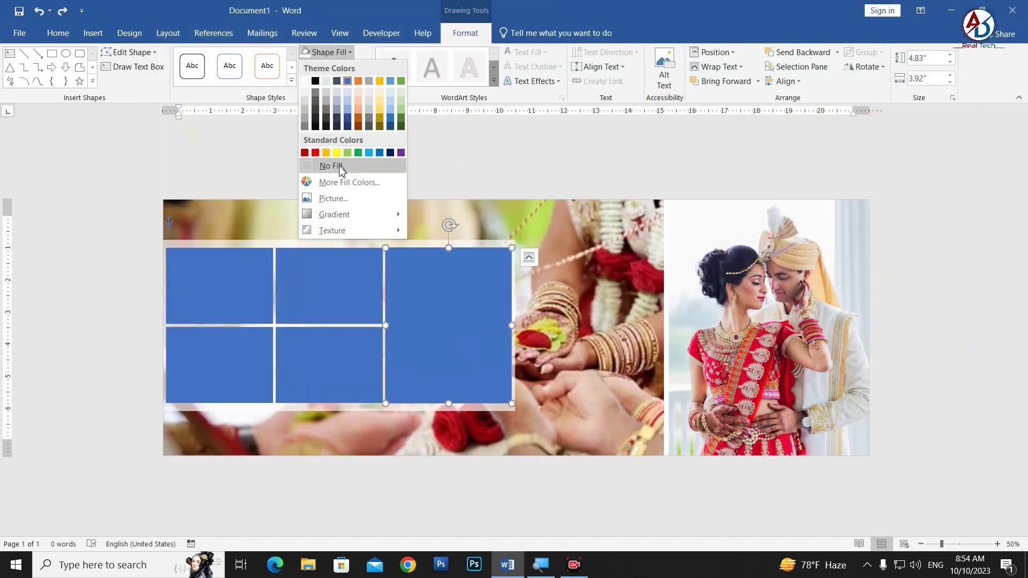
left_click(340, 197)
left_click(451, 273)
left_click(527, 353)
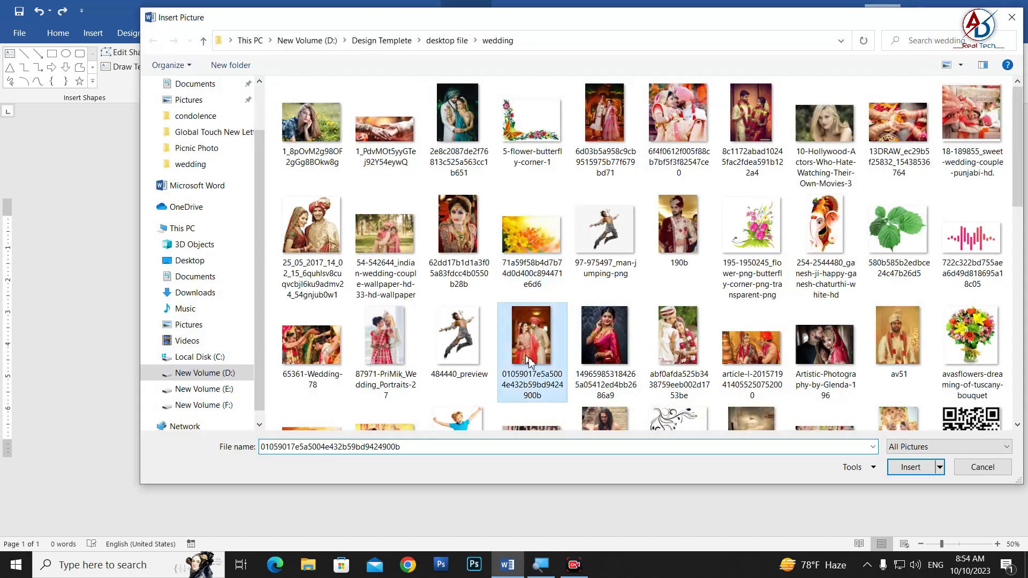
left_click(900, 473)
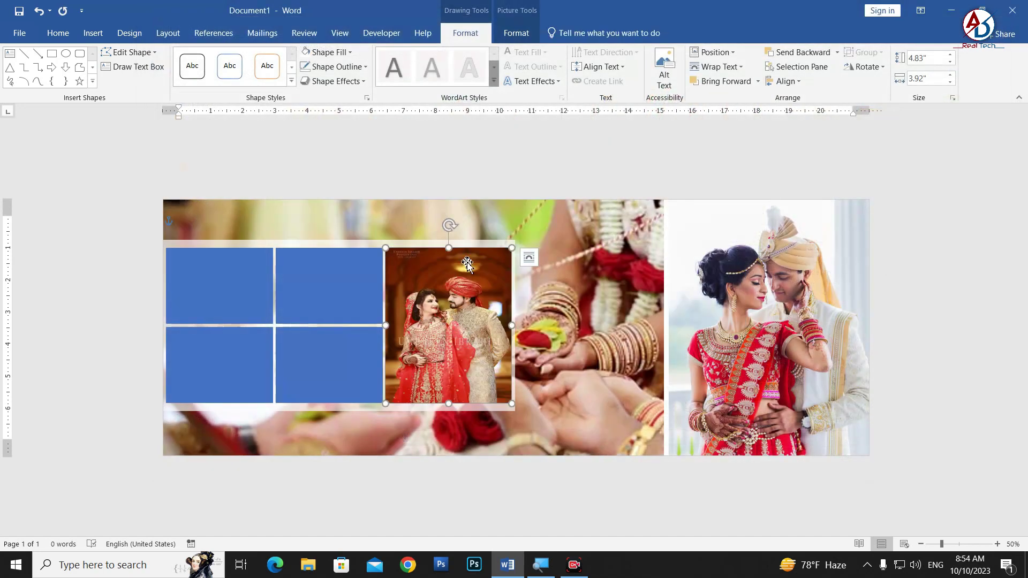
Crop the couple photo with Fit and enlarge it to fill its frame.
left_click(516, 33)
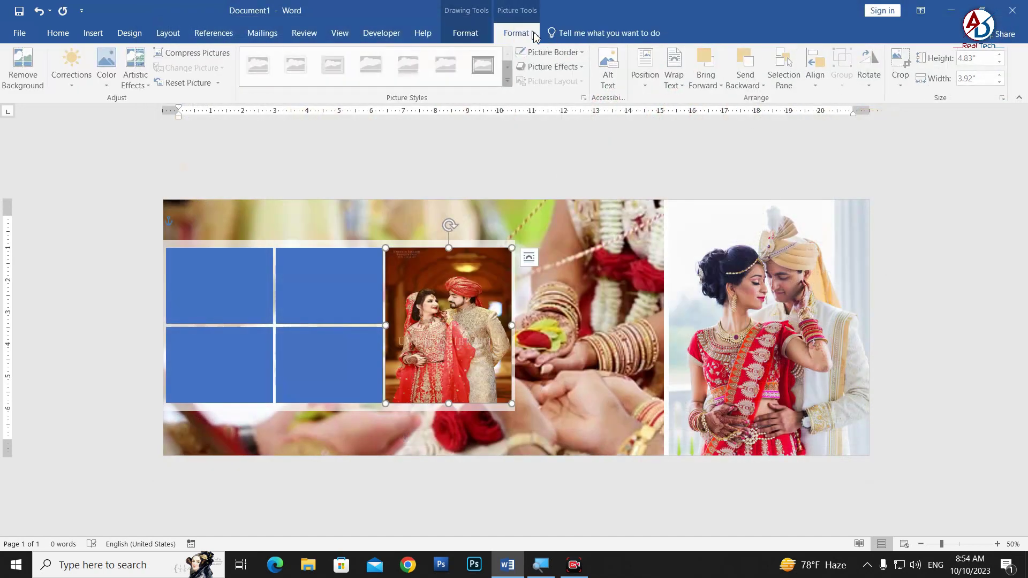
left_click(903, 80)
left_click(910, 164)
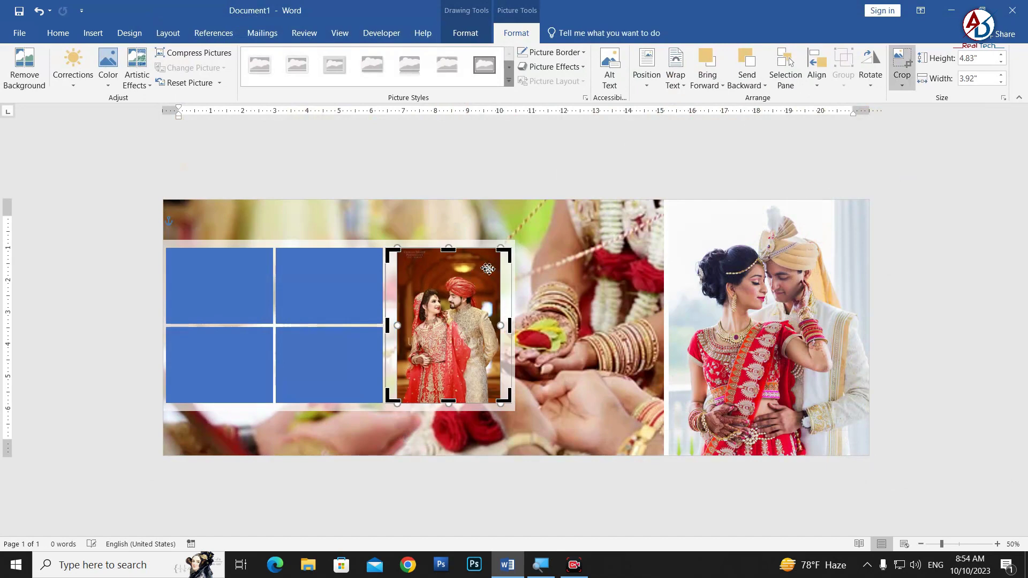
left_click_drag(502, 245, 523, 229)
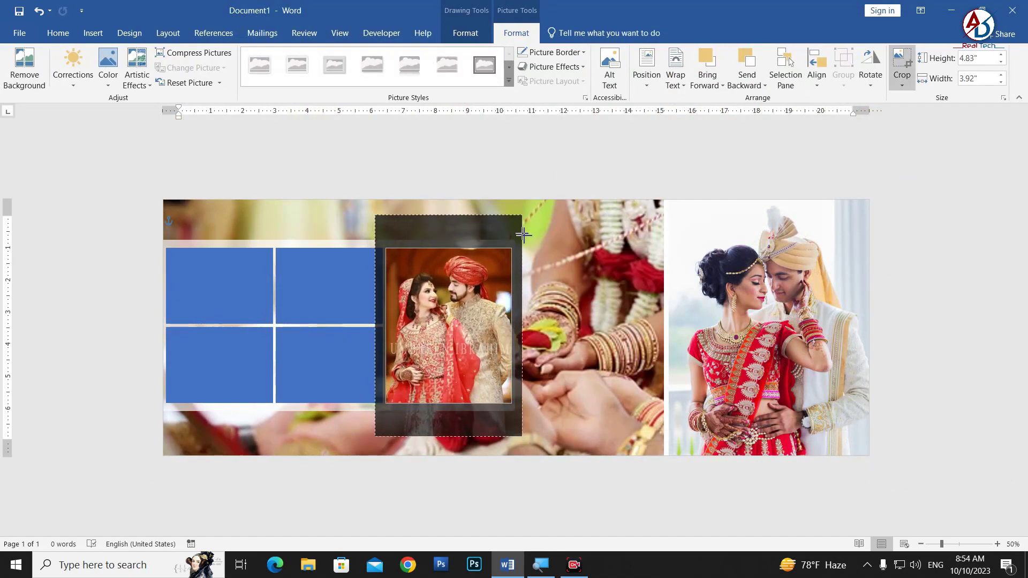
left_click(942, 326)
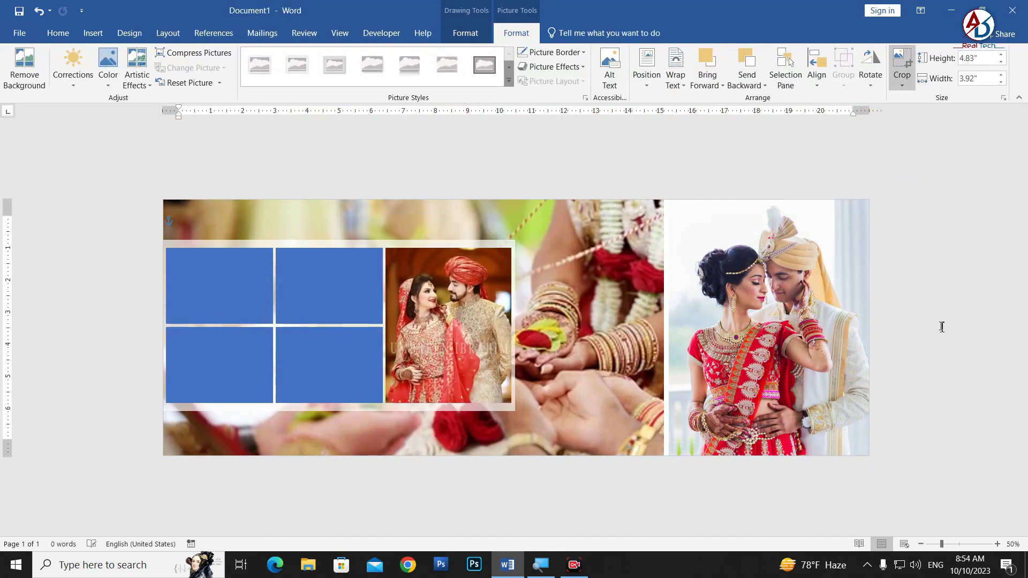
left_click(328, 357)
Fill the lower box beside the couple photo with the hands photo.
left_click(465, 33)
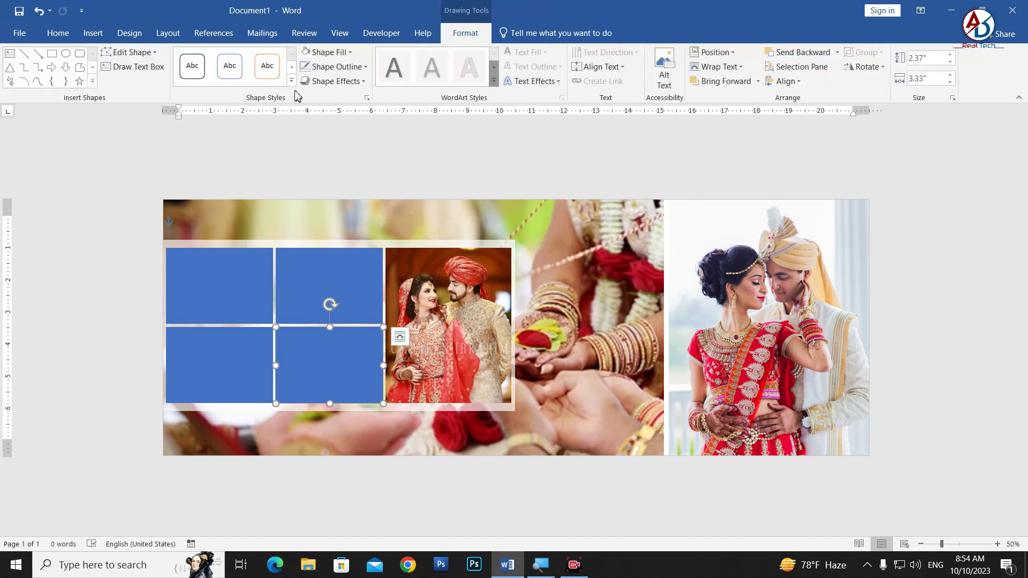
left_click(337, 54)
left_click(336, 197)
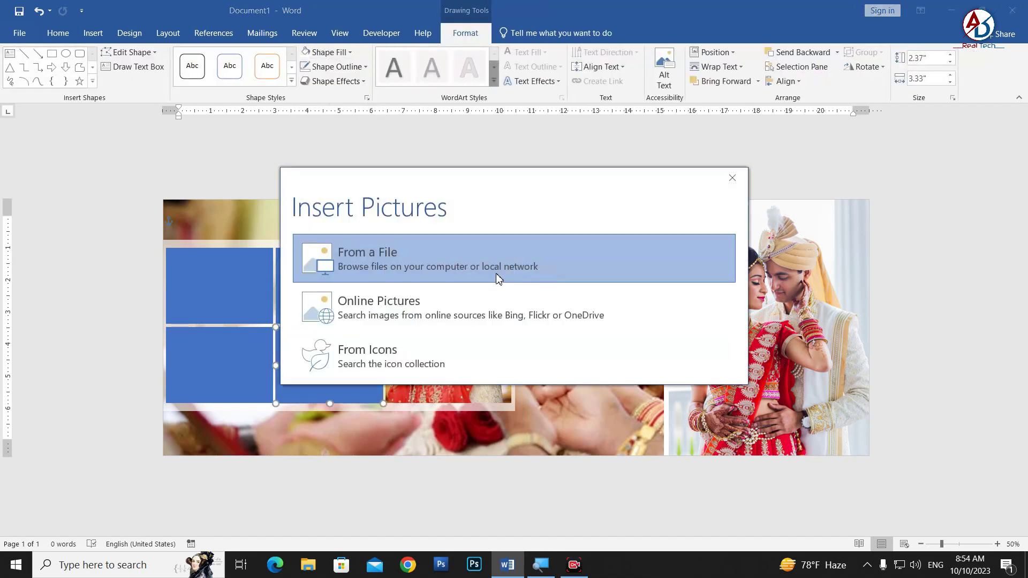
left_click(489, 262)
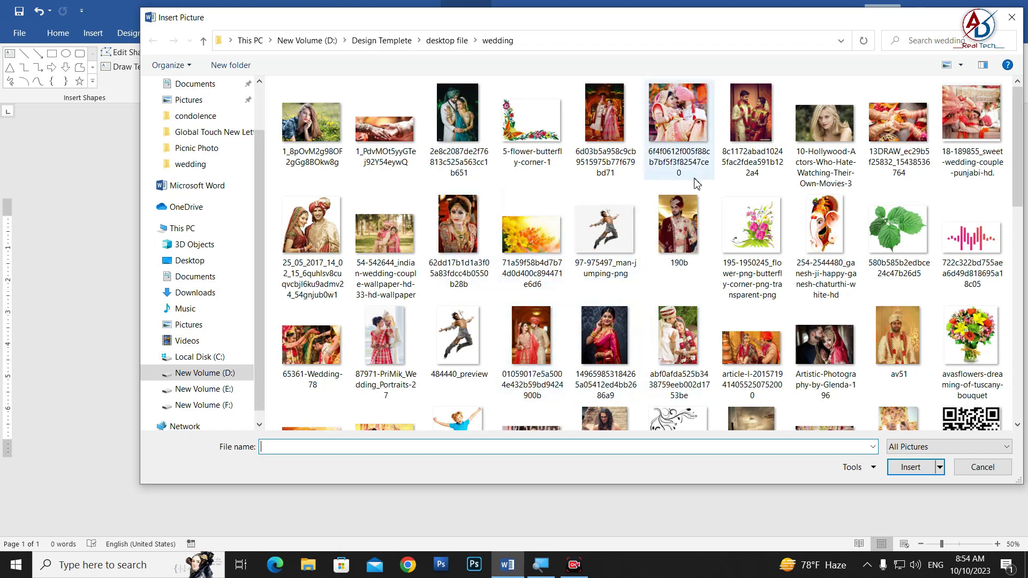
double_click(887, 119)
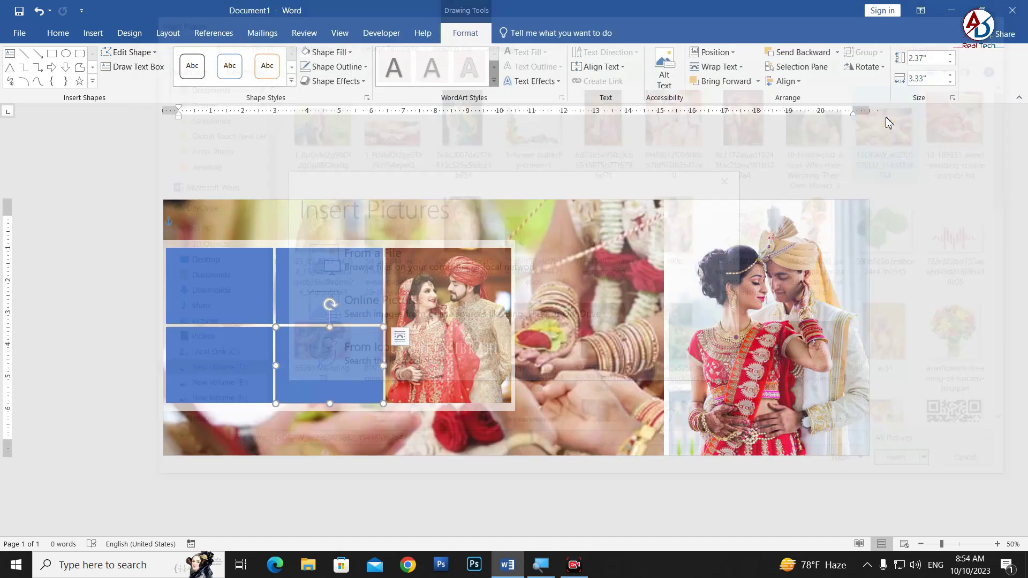
Fill the upper box beside the couple photo with the couple-in-a-garden photo.
left_click(344, 286)
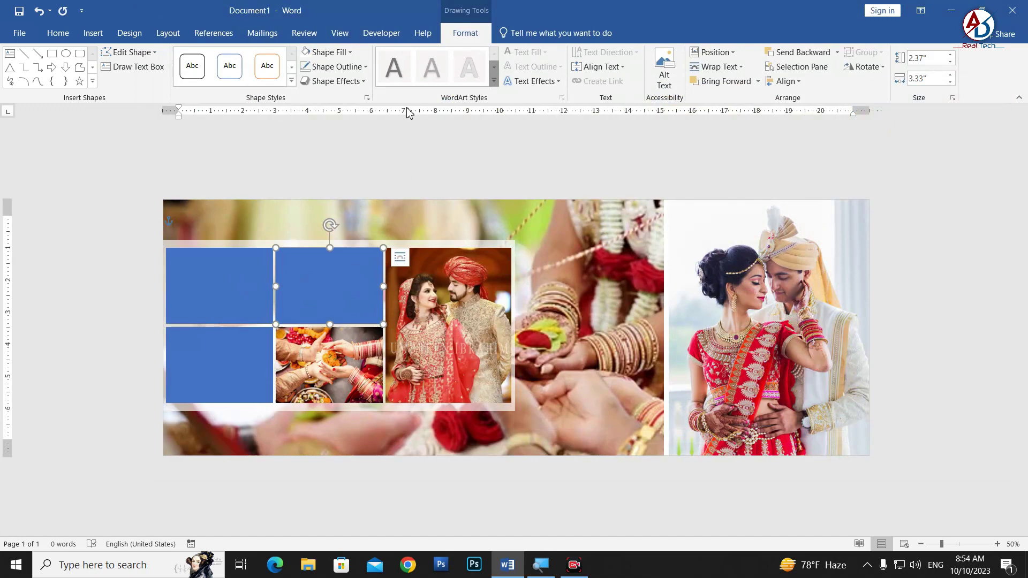
left_click(335, 52)
left_click(337, 199)
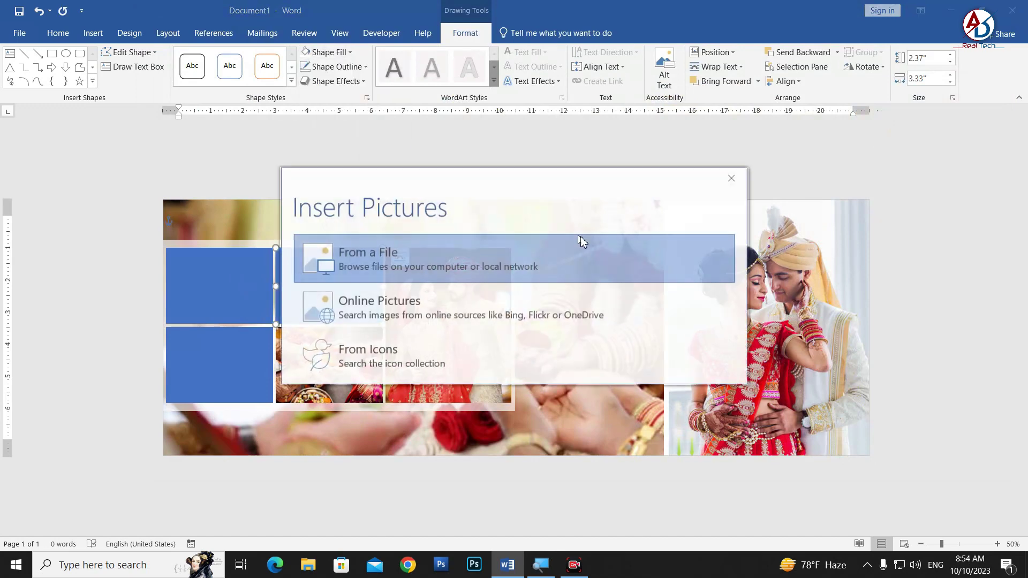
left_click(507, 245)
left_click(385, 233)
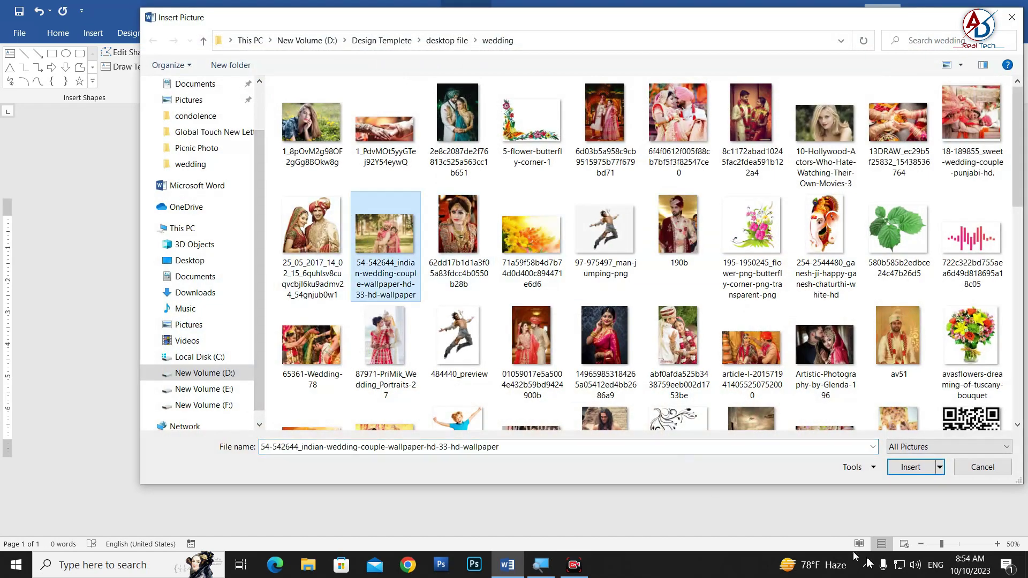
left_click(909, 467)
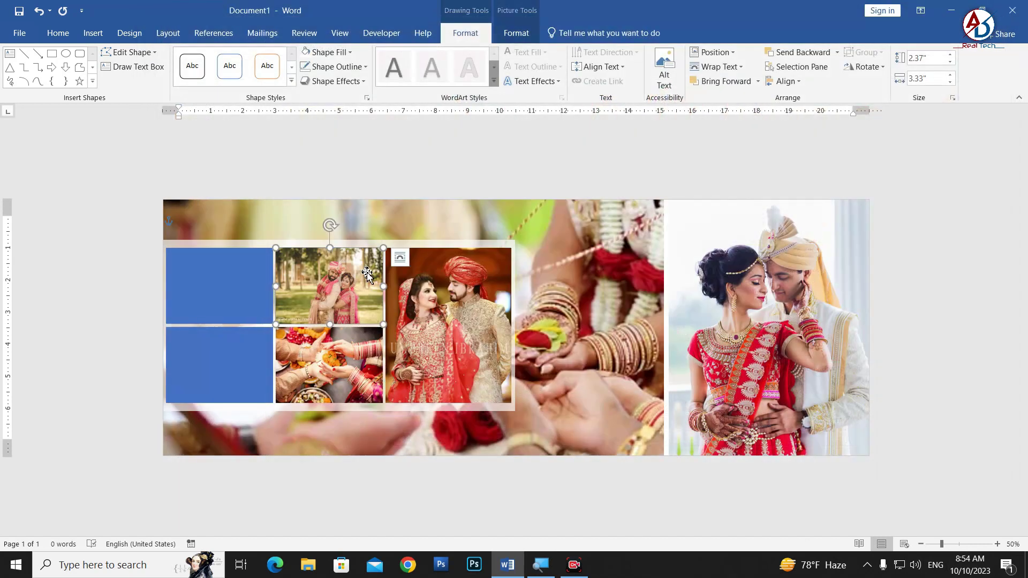
Fill the top-left box with a couple photo from a file.
left_click(231, 305)
left_click(340, 52)
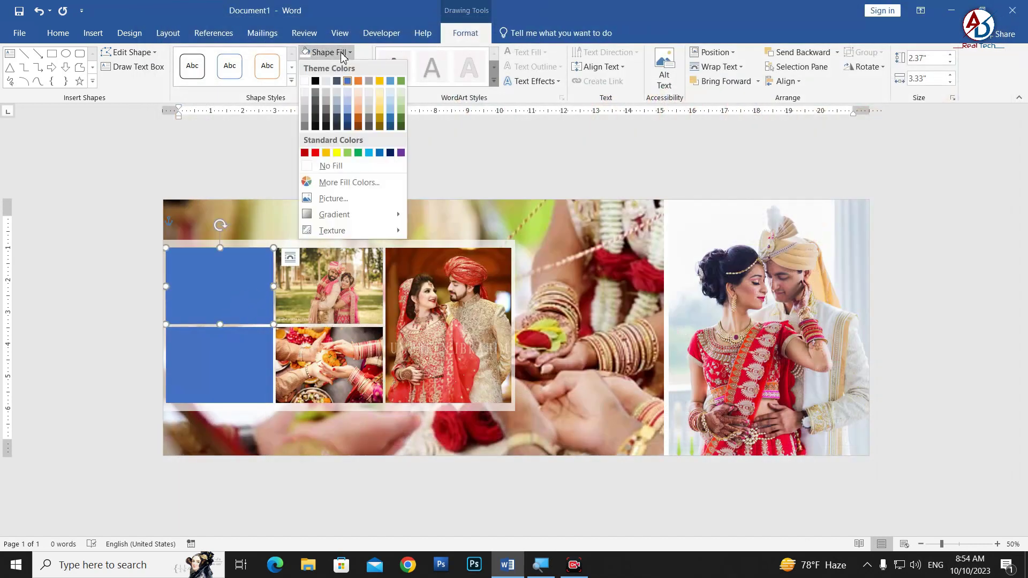
left_click(337, 198)
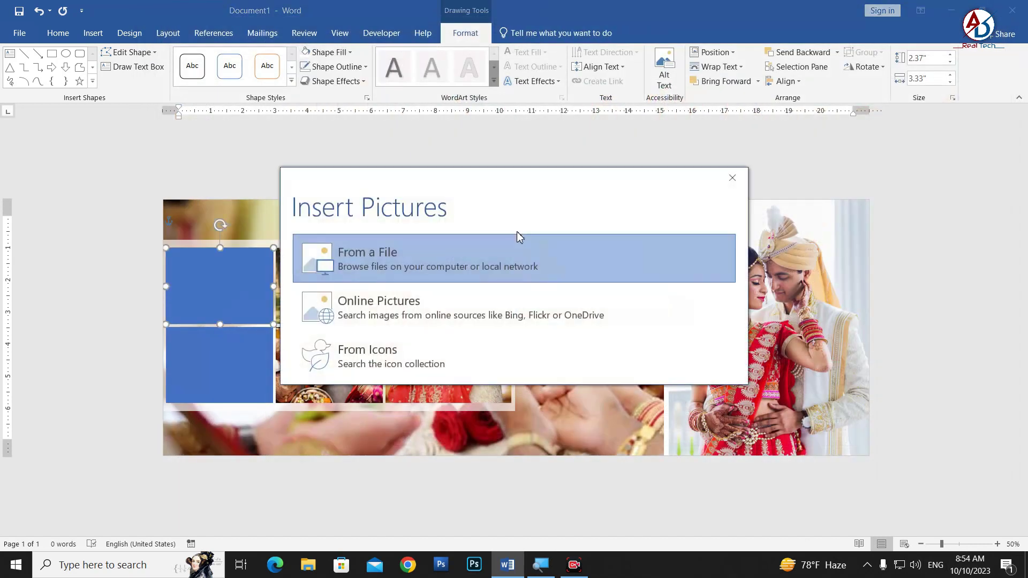
left_click(396, 252)
scroll(605, 348, "down", 3)
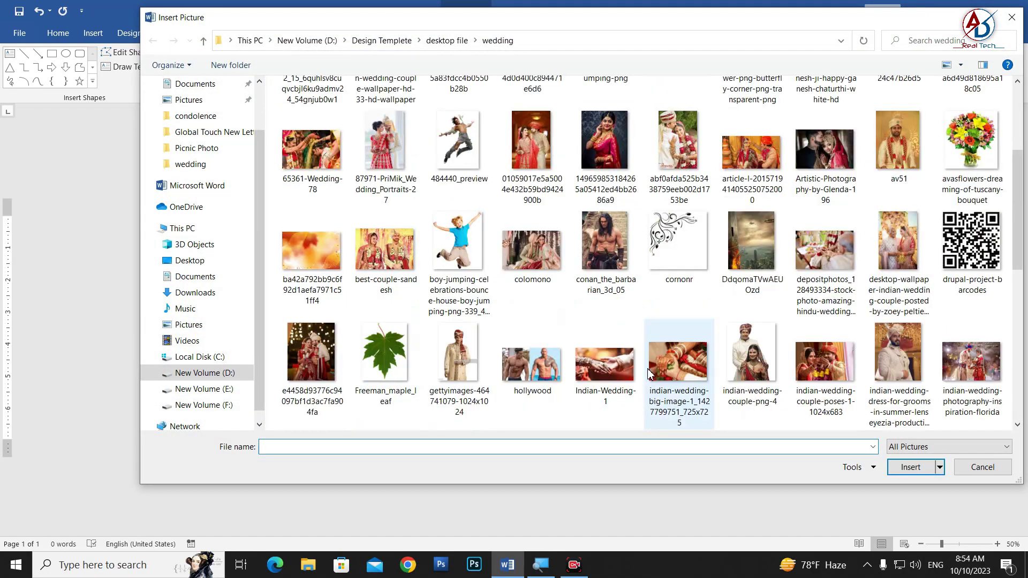
double_click(756, 152)
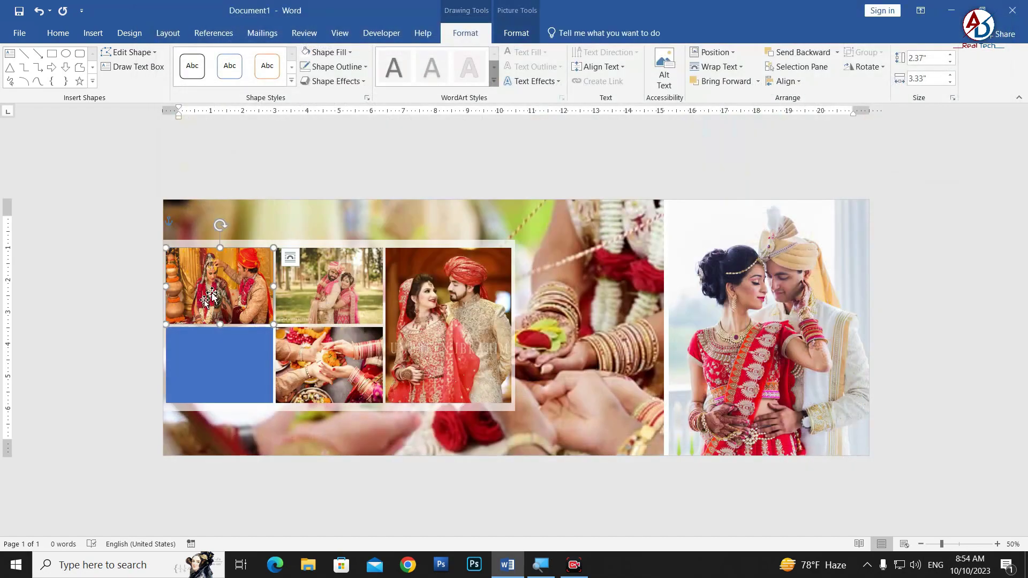
scroll(235, 336, "up", 6)
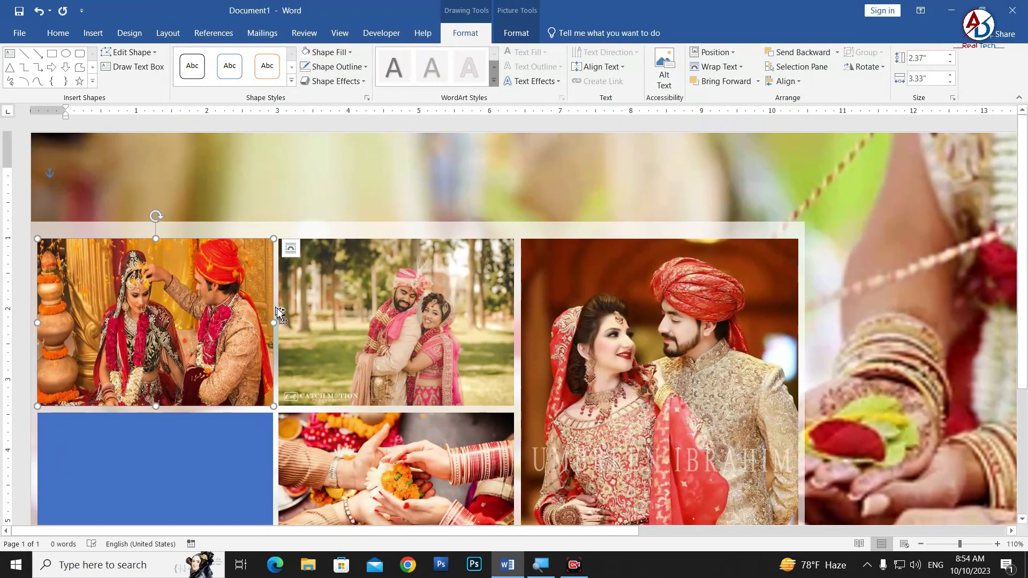
scroll(277, 309, "down", 3)
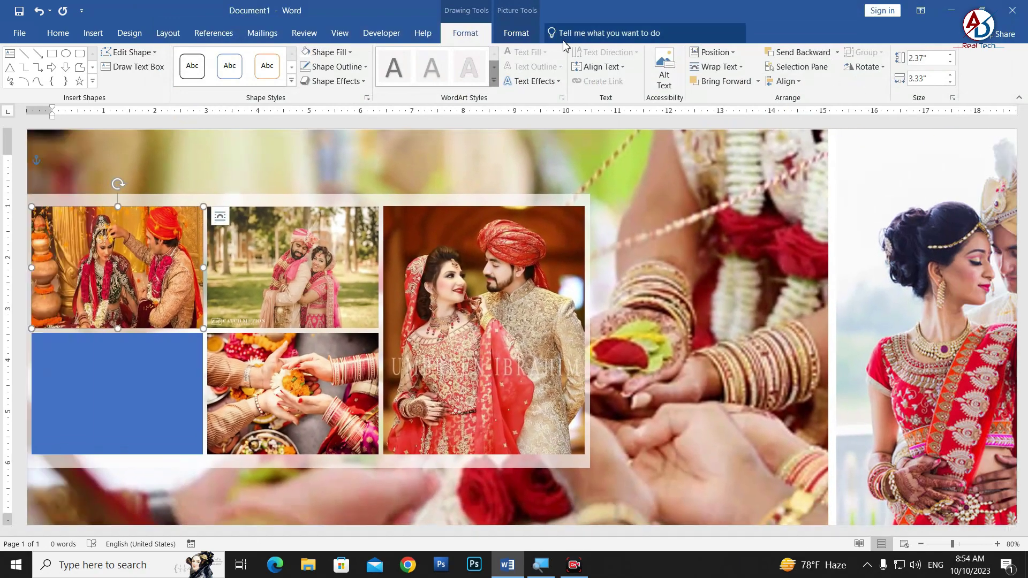
Crop the top-left photo, enlarging it and shifting it down within its frame.
left_click(516, 32)
left_click(901, 87)
left_click(910, 166)
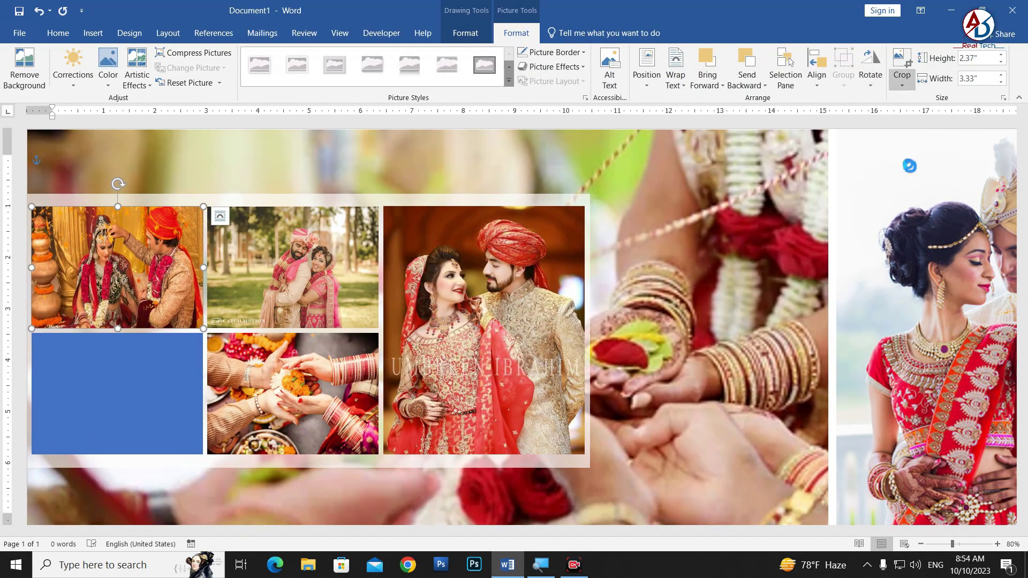
scroll(285, 278, "down", 1)
scroll(284, 278, "down", 1)
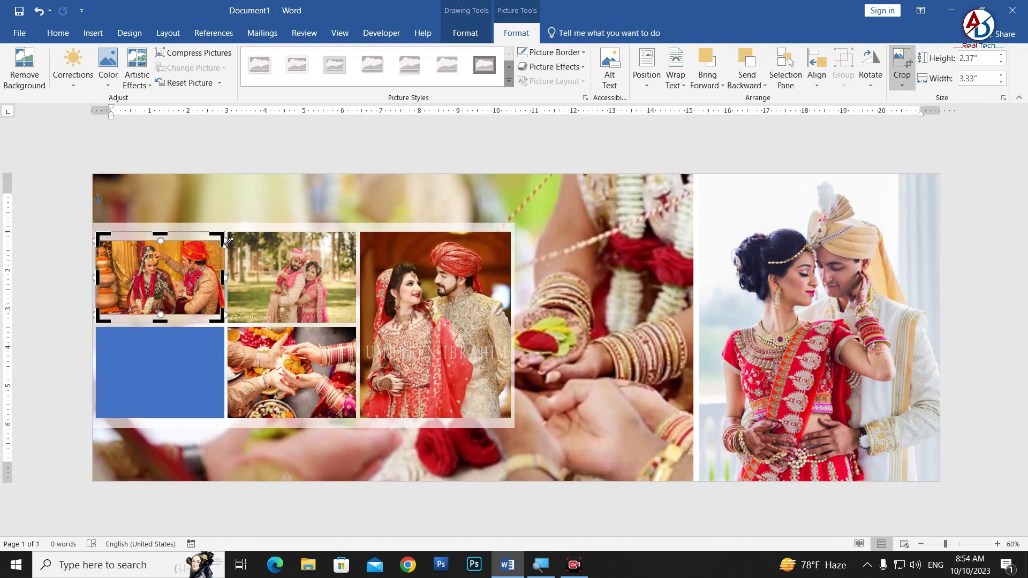
left_click_drag(227, 242, 256, 223)
left_click_drag(193, 269, 192, 277)
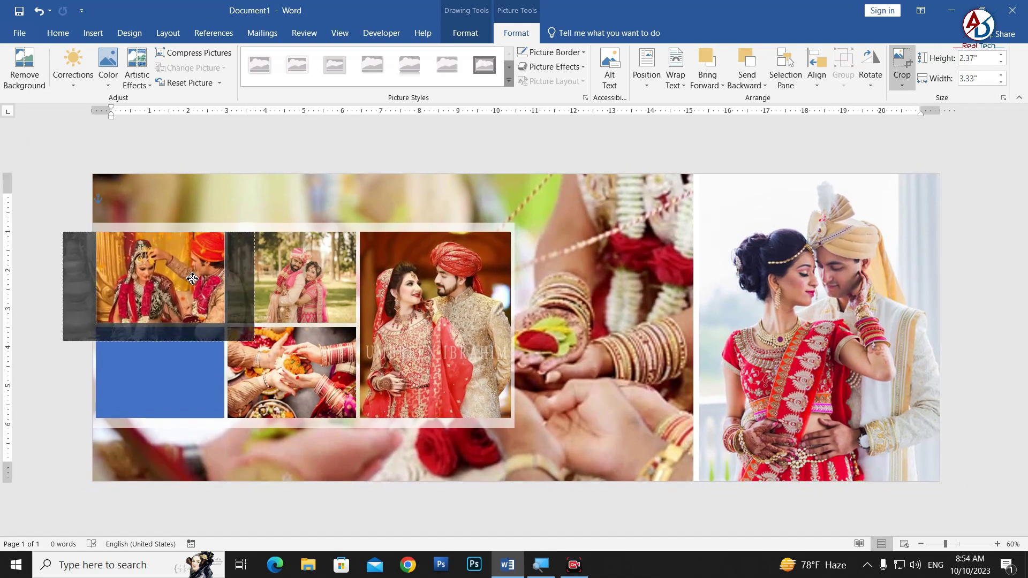
left_click(1002, 413)
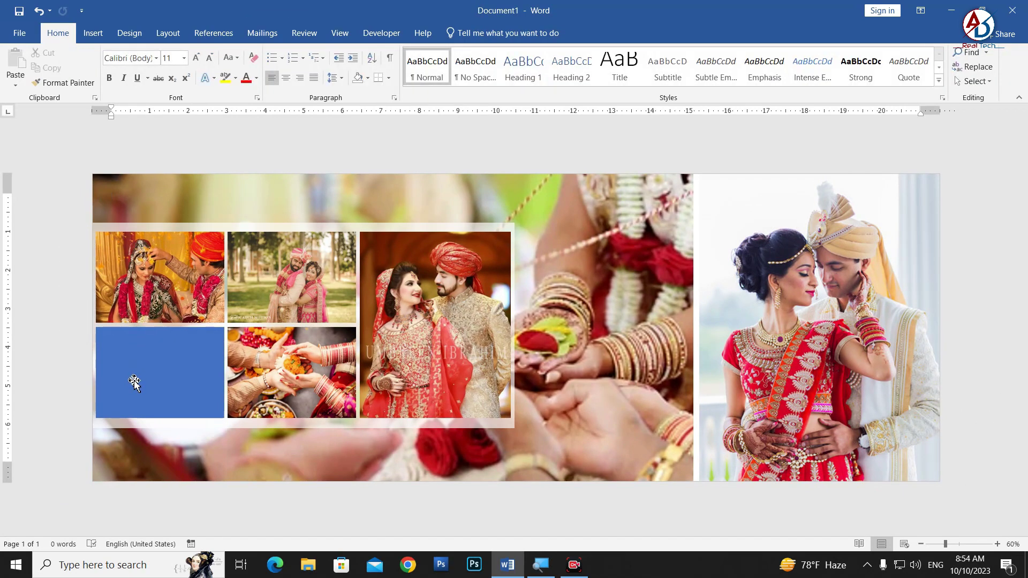
left_click(204, 354)
Fill the bottom-left box with the indian-wedding-couple-poses-1-1024x683 photo.
left_click(466, 30)
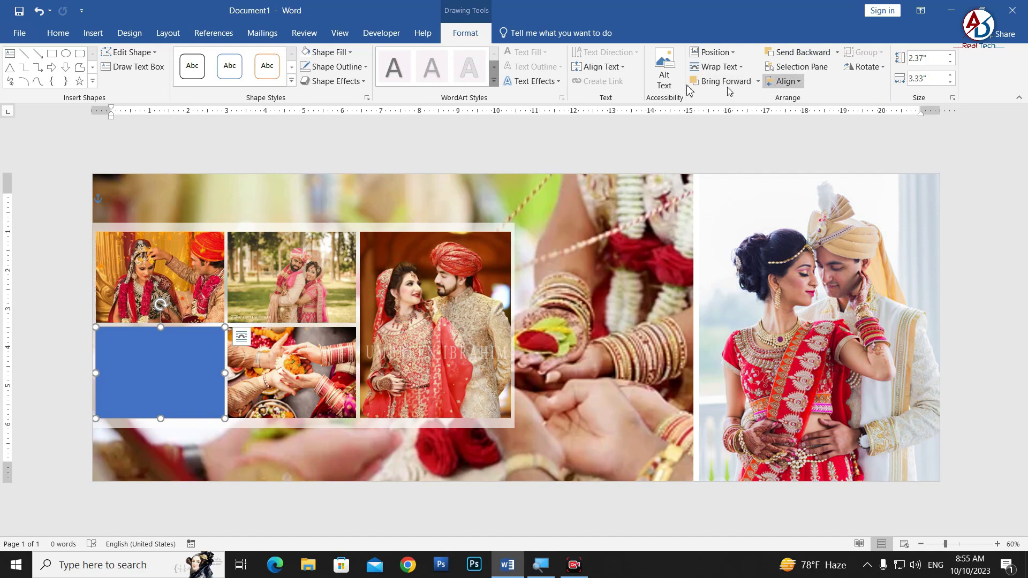
left_click(315, 58)
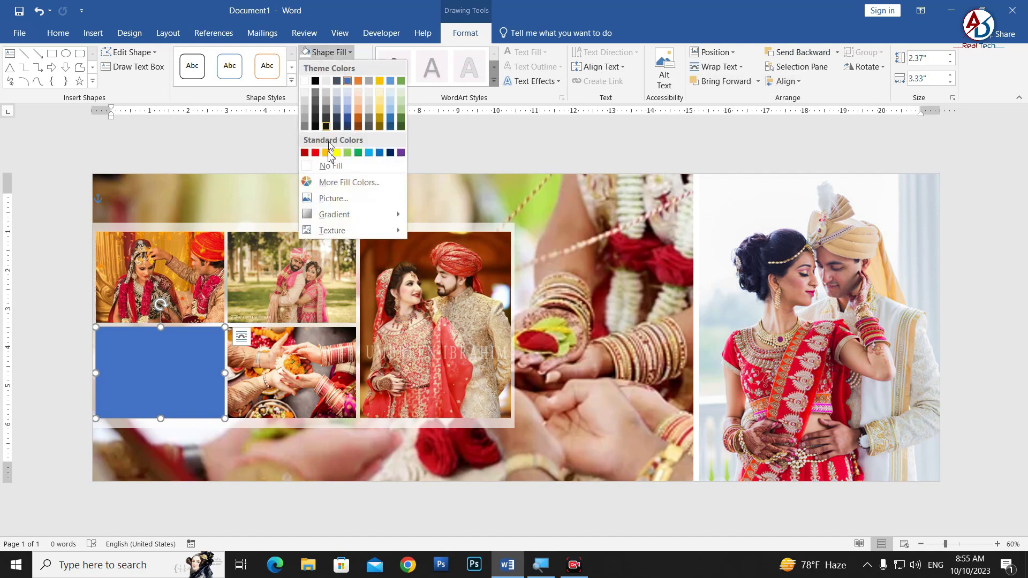
left_click(335, 198)
left_click(421, 278)
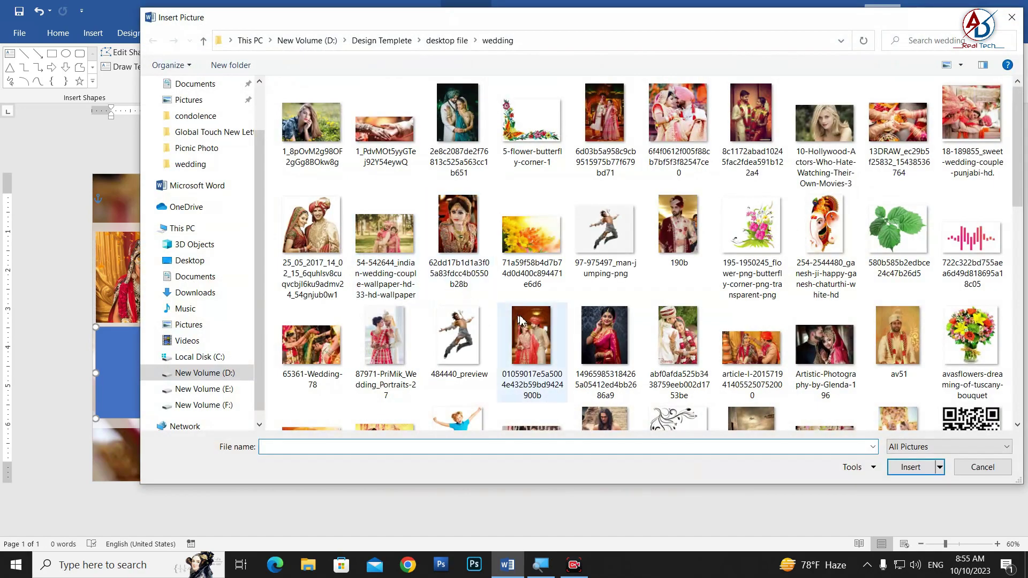
scroll(691, 247, "down", 3)
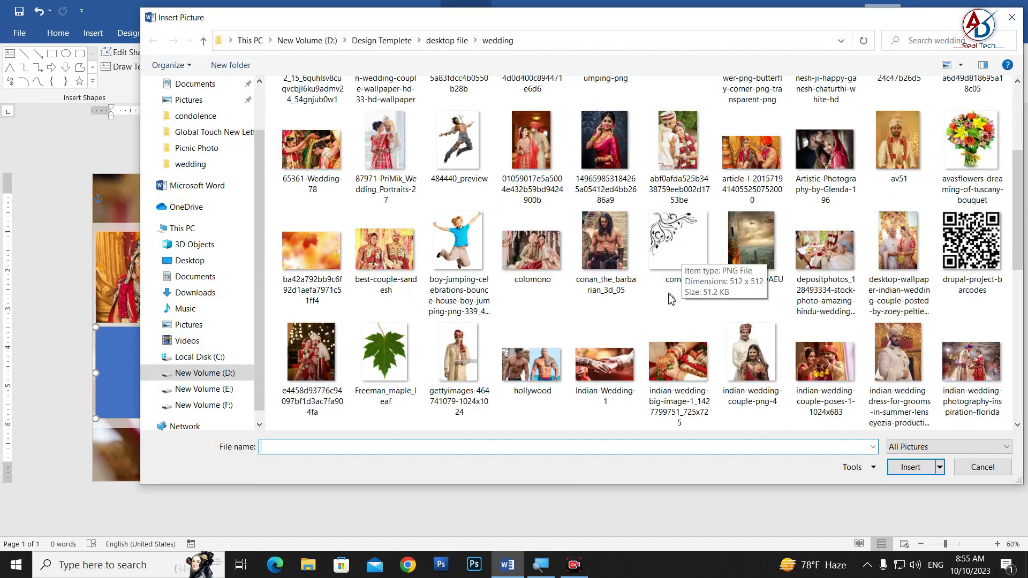
left_click(825, 362)
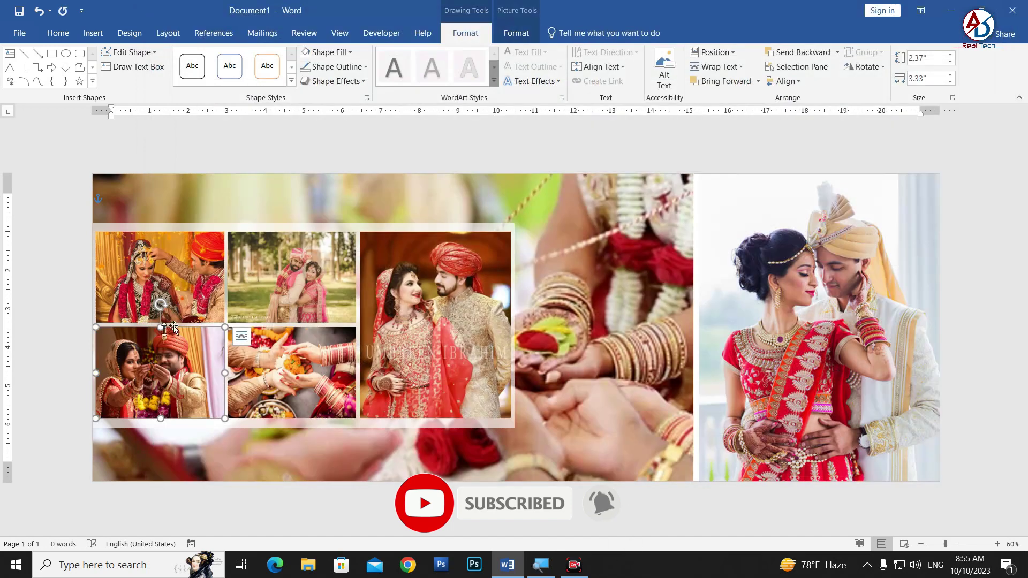
left_click(966, 412)
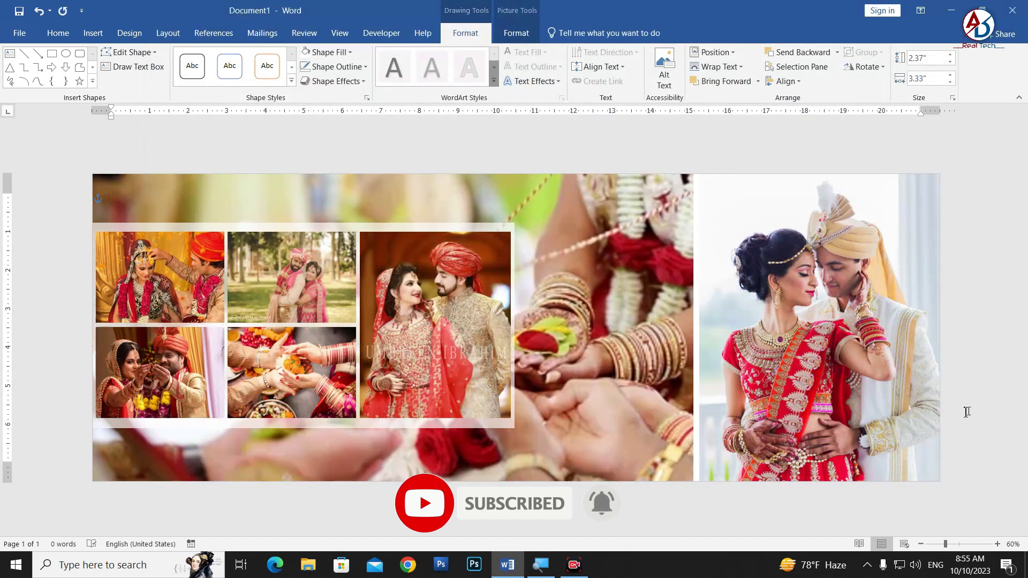
Stretch the photo collage group slightly wider to the right.
scroll(535, 320, "down", 2)
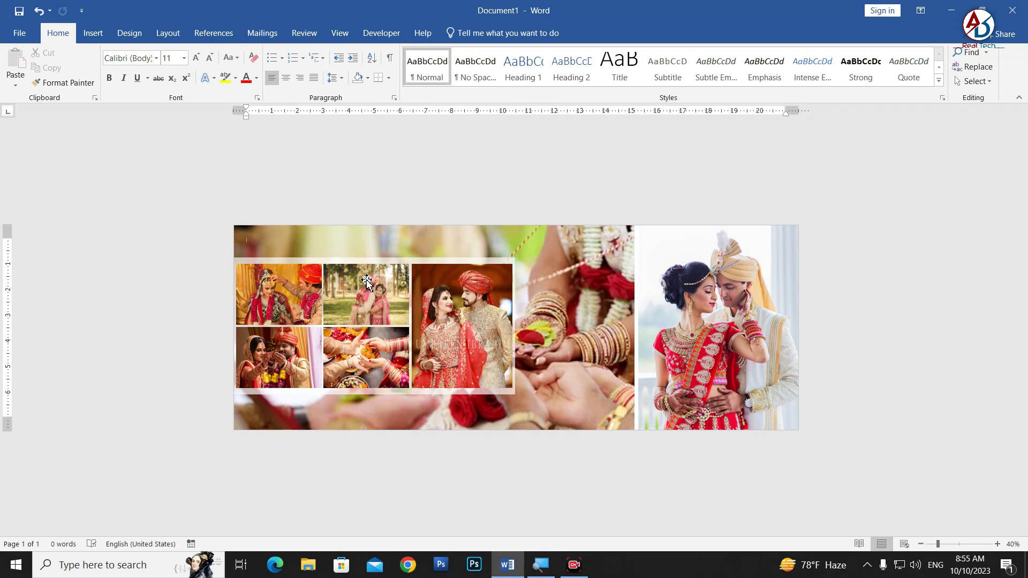
left_click(405, 397)
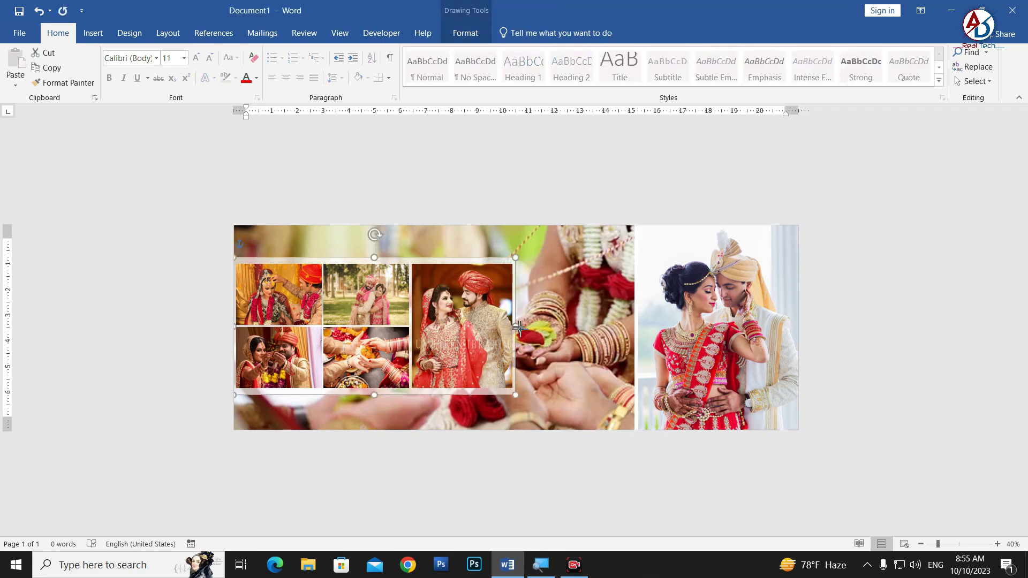
left_click_drag(518, 327, 521, 327)
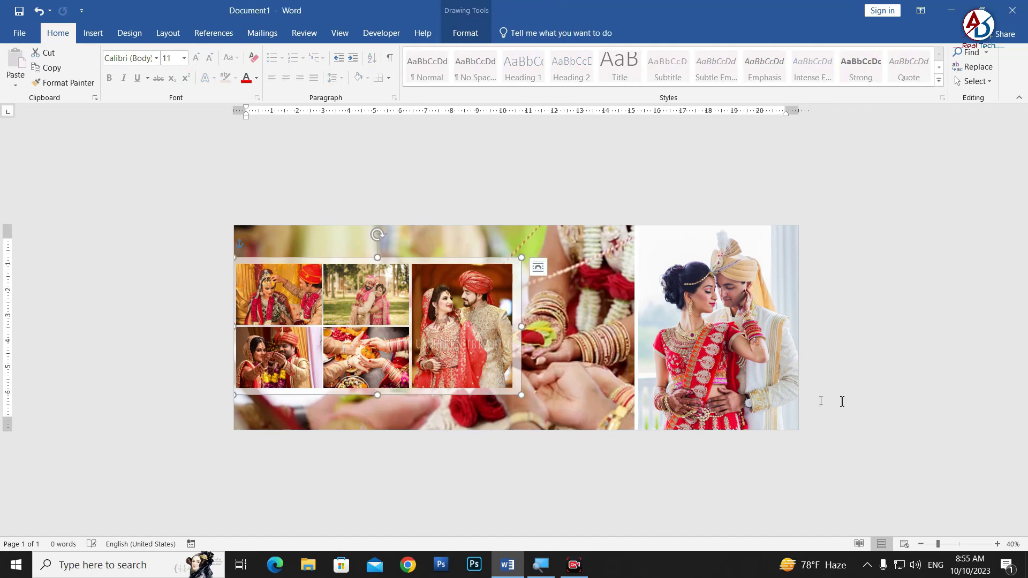
Widen the translucent collage frame by dragging its right edge outward.
left_click(925, 385)
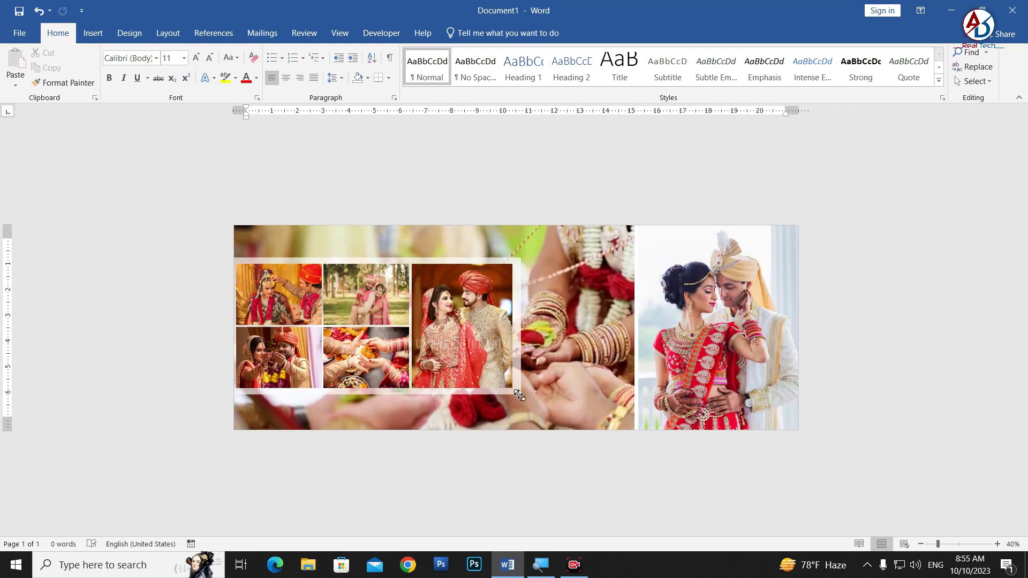
left_click(519, 395)
scroll(526, 345, "up", 3, "ctrl")
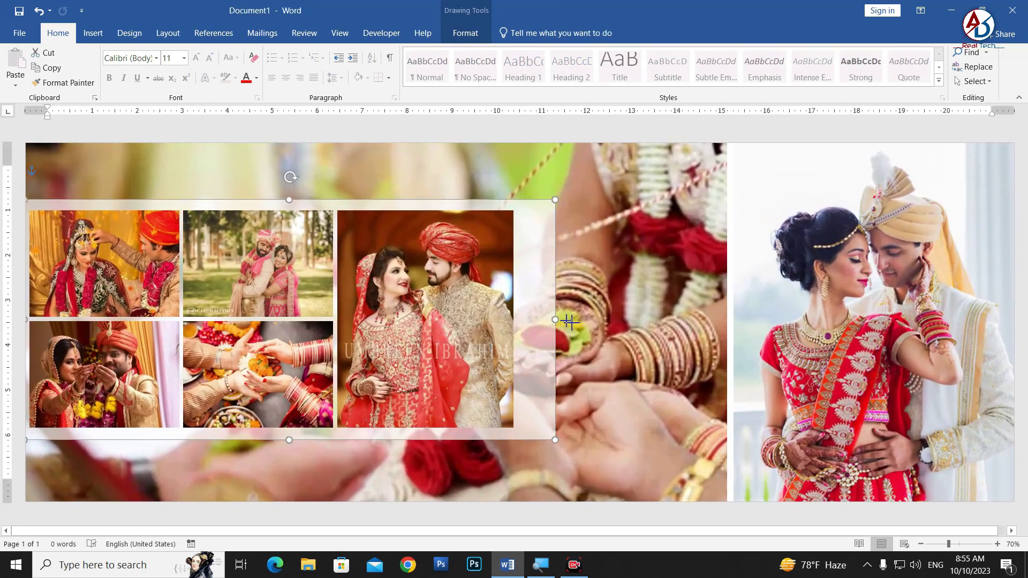
left_click_drag(530, 322, 579, 322)
scroll(579, 321, "down", 5, "ctrl")
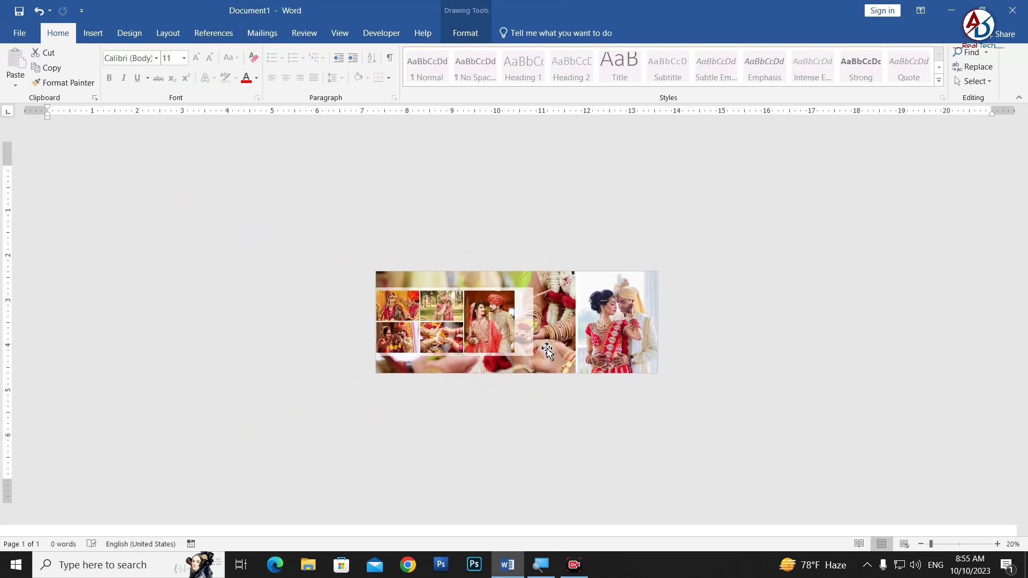
Select the large couple photo and another collage photo and nudge them right five steps.
left_click(491, 341)
left_click(451, 346, "shift")
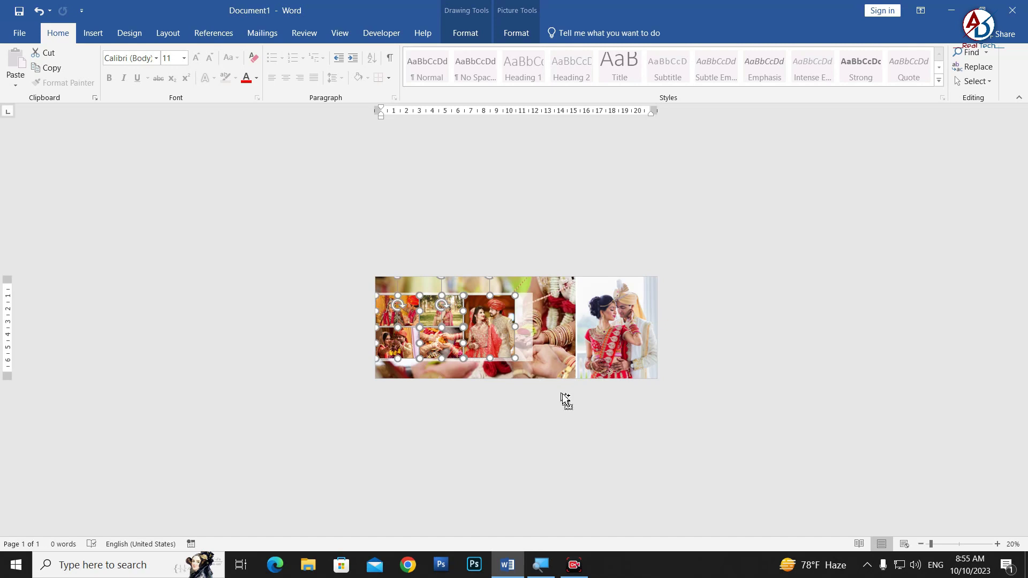
key("Right")
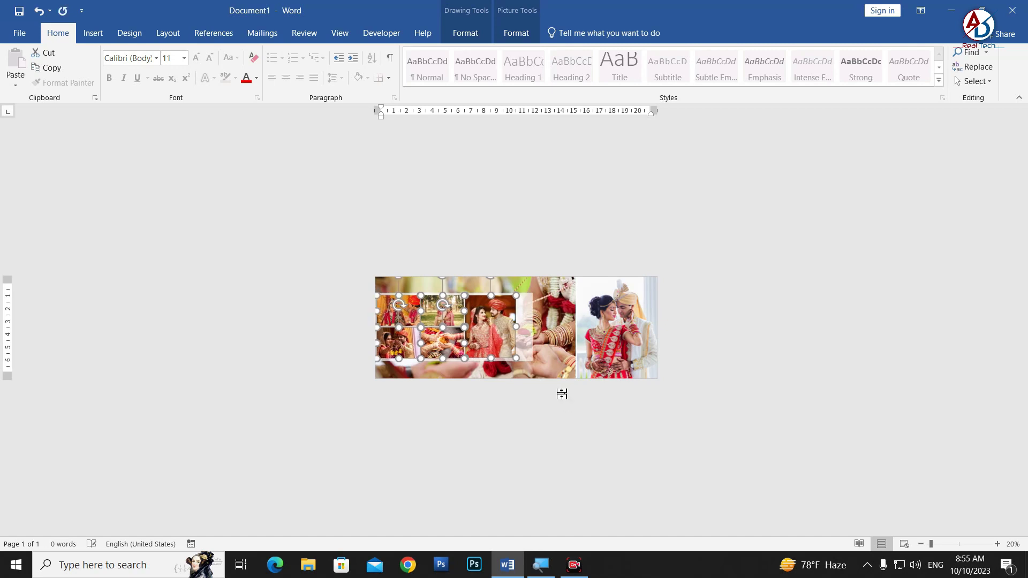
key("Right")
key("Right")
key("Right")
key("Right")
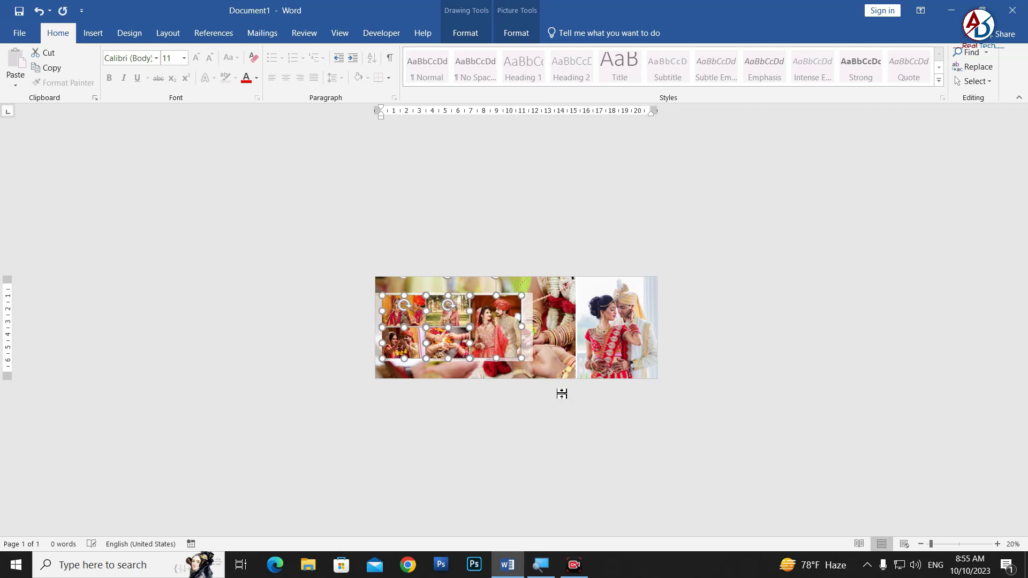
key("Right")
key("Right")
key("Right")
key("Right")
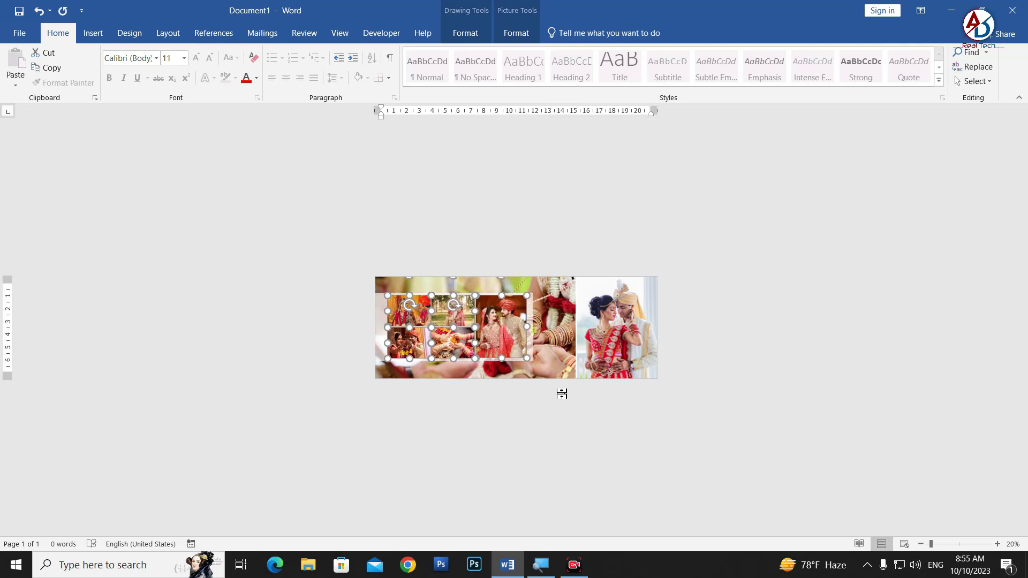
key("Right")
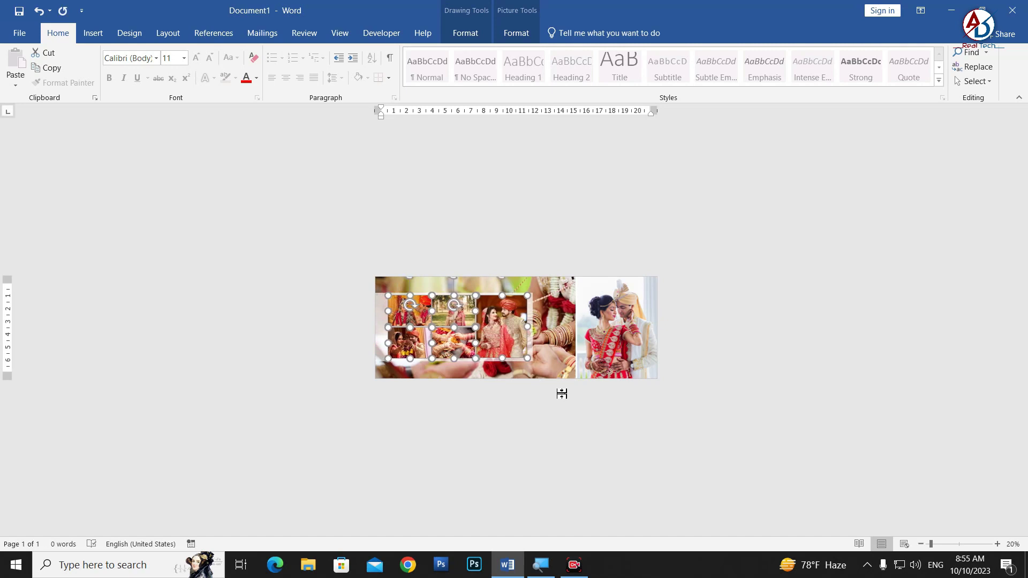
key("Right")
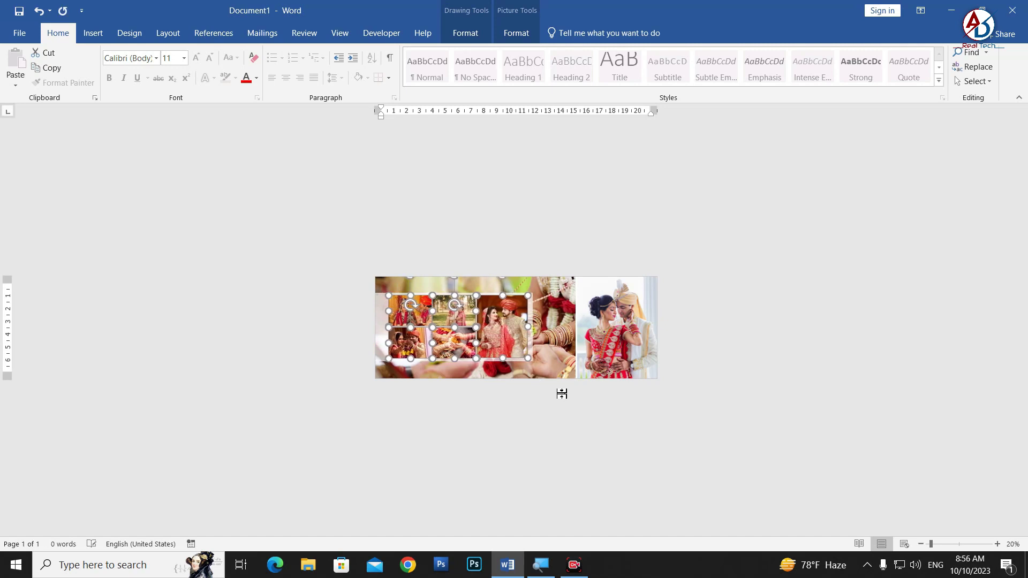
Shift the top-left and bottom-left collage photos left so they line up in one column.
left_click(523, 363)
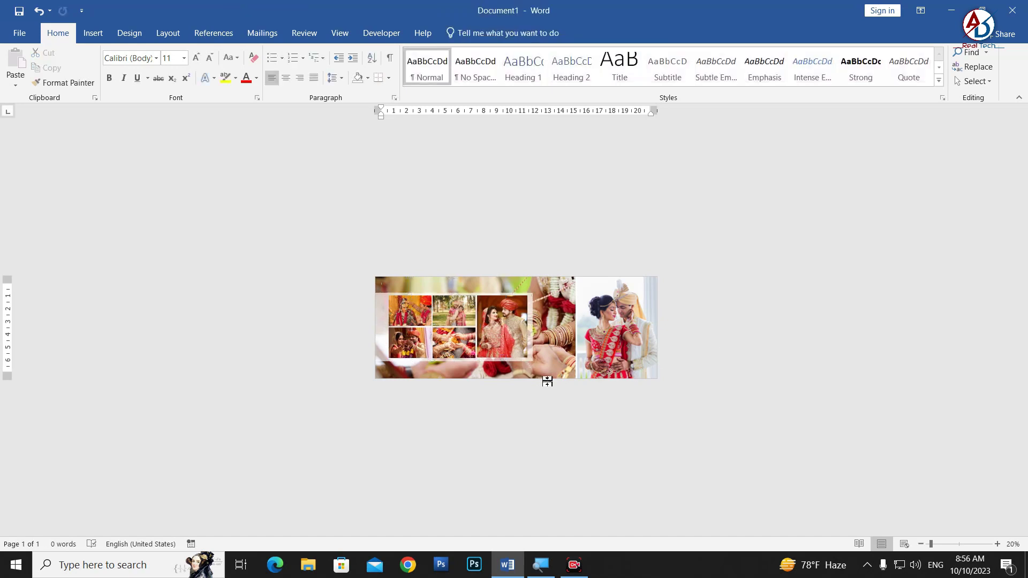
scroll(544, 407, "up", 3, "ctrl")
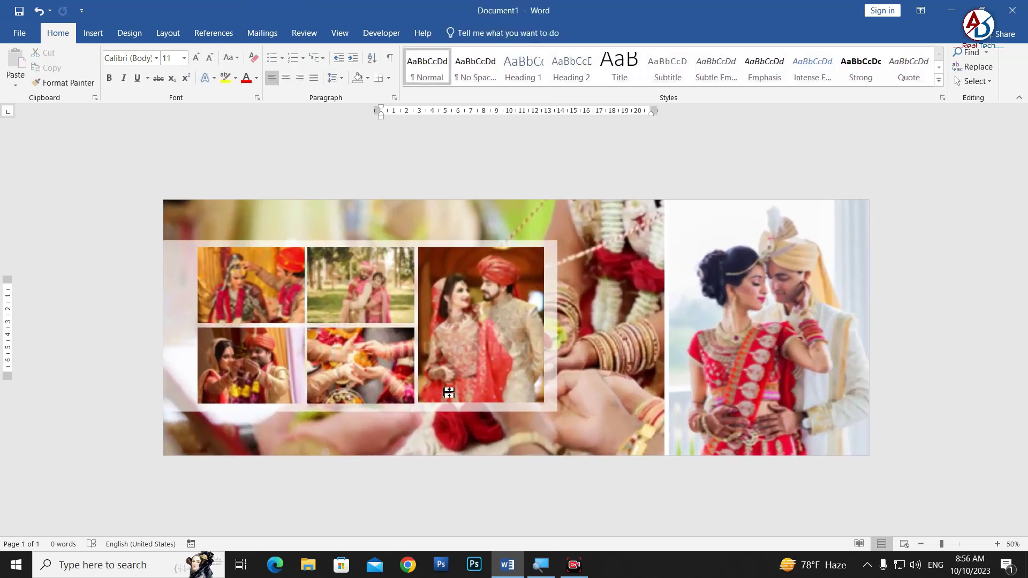
scroll(375, 337, "up", 1, "ctrl")
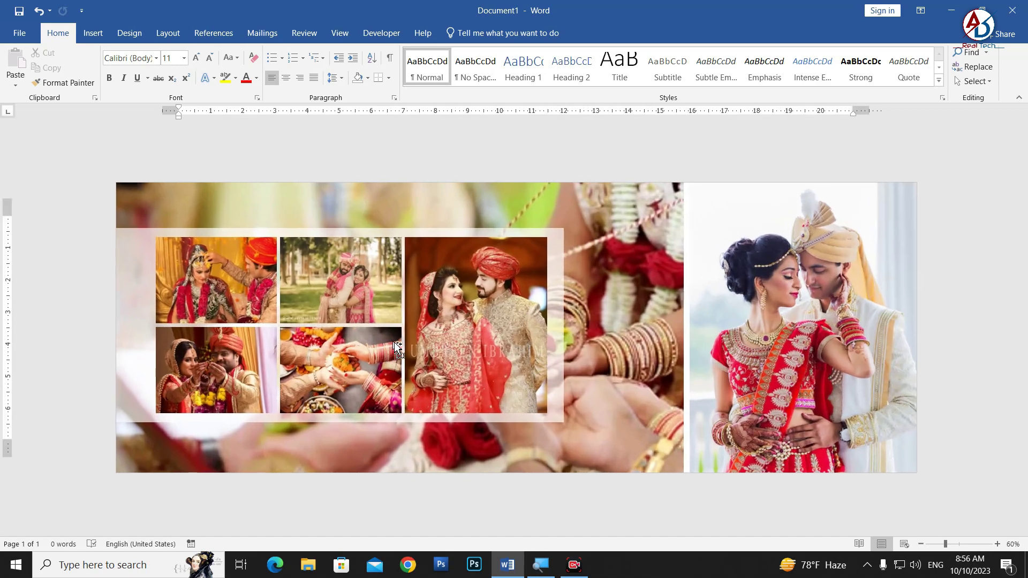
left_click(182, 294)
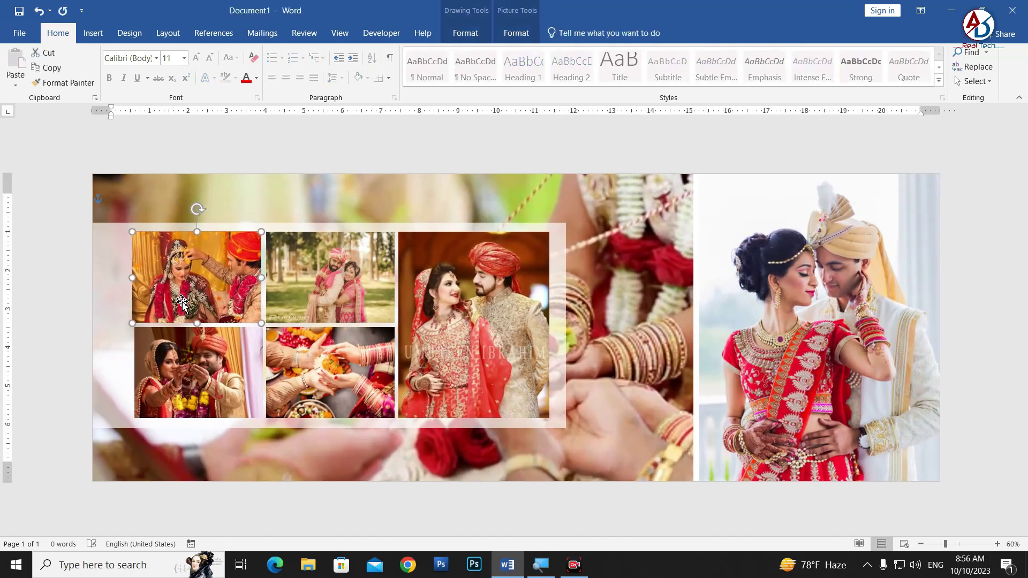
key("Left")
left_click(201, 373)
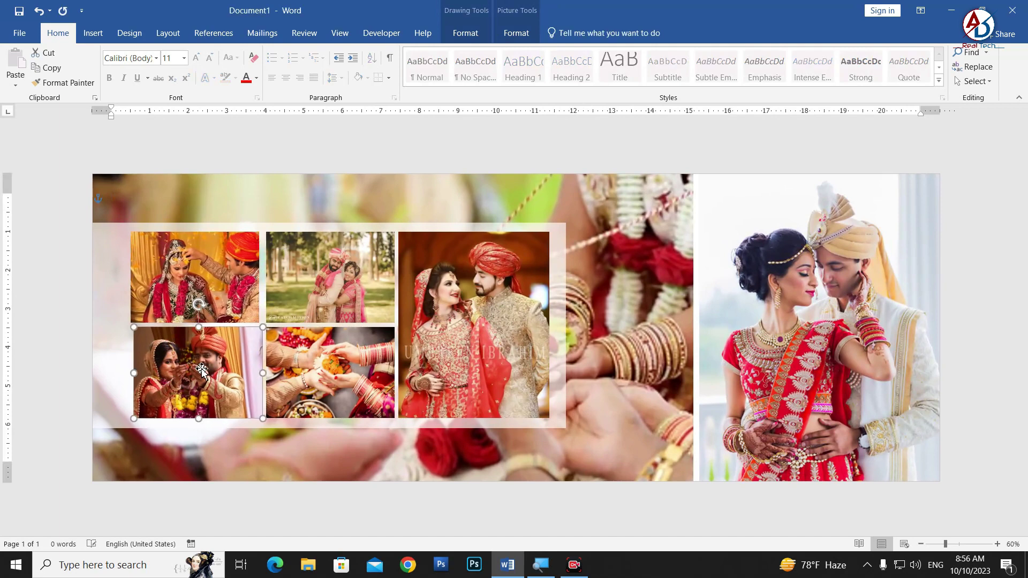
key("Left")
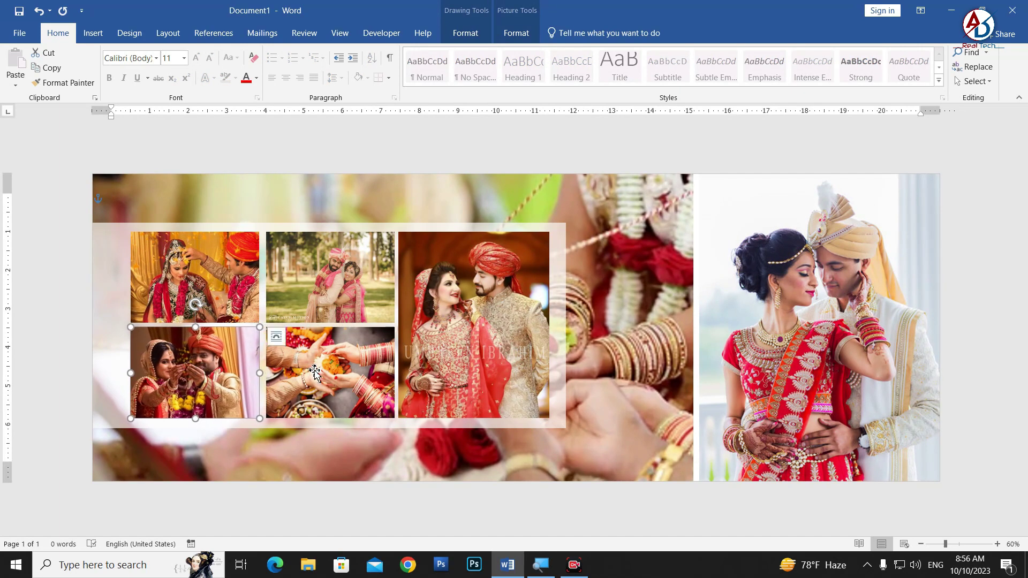
left_click(232, 284, "ctrl")
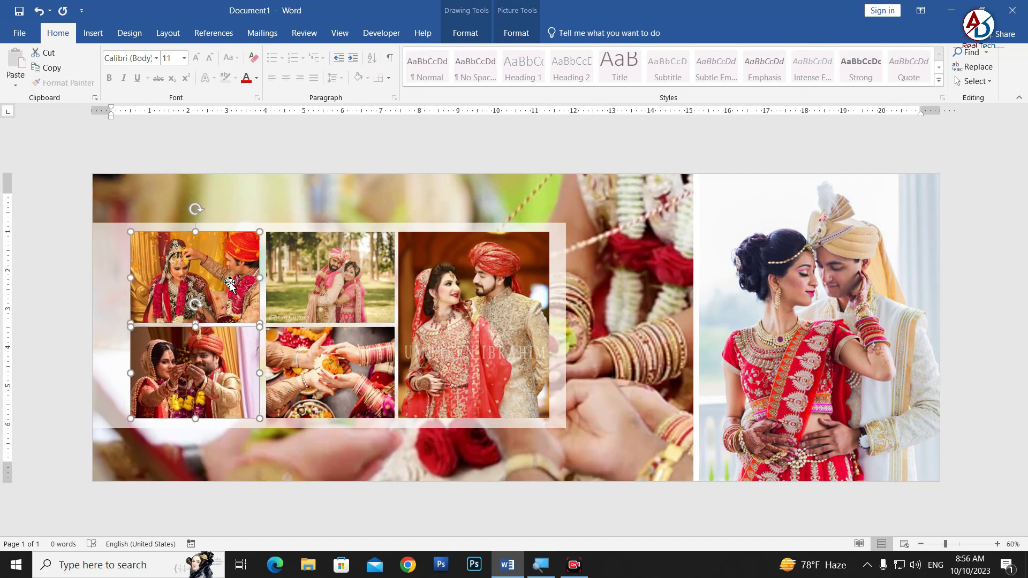
left_click_drag(230, 284, 219, 285)
Nudge the top and bottom middle collage photos three steps left.
left_click(308, 337)
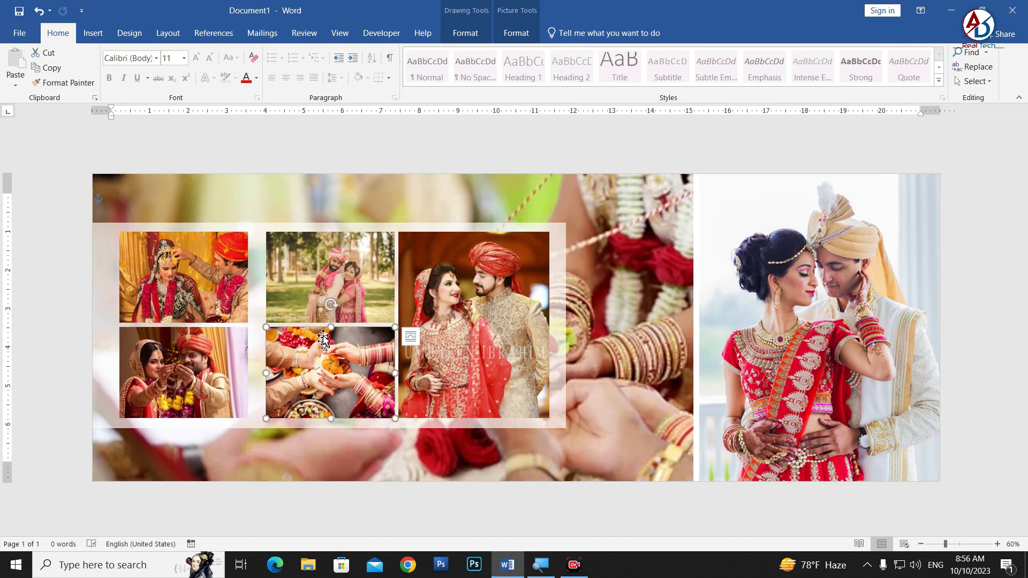
left_click(348, 300, "ctrl")
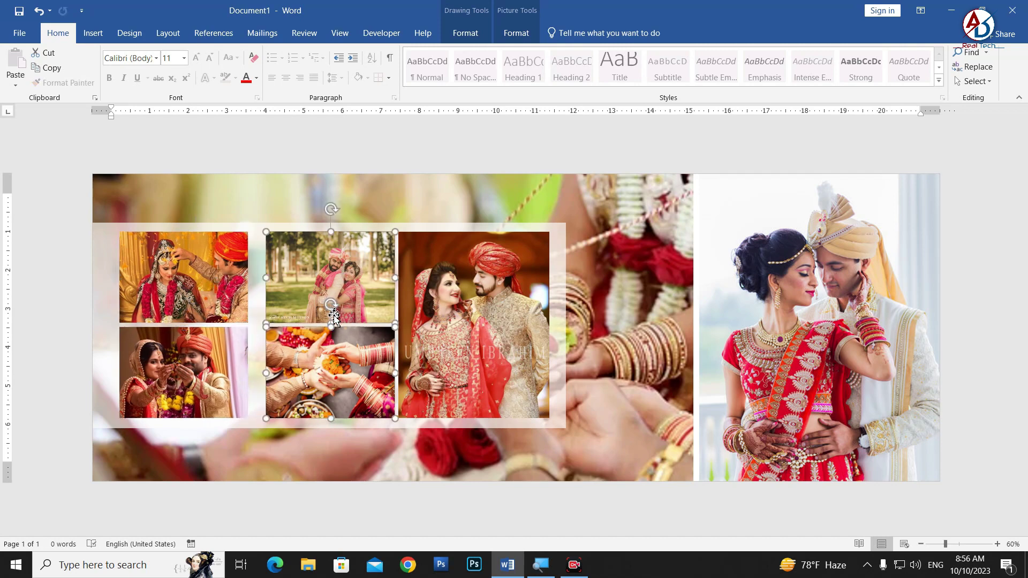
key("Left")
key("Left")
key("Left")
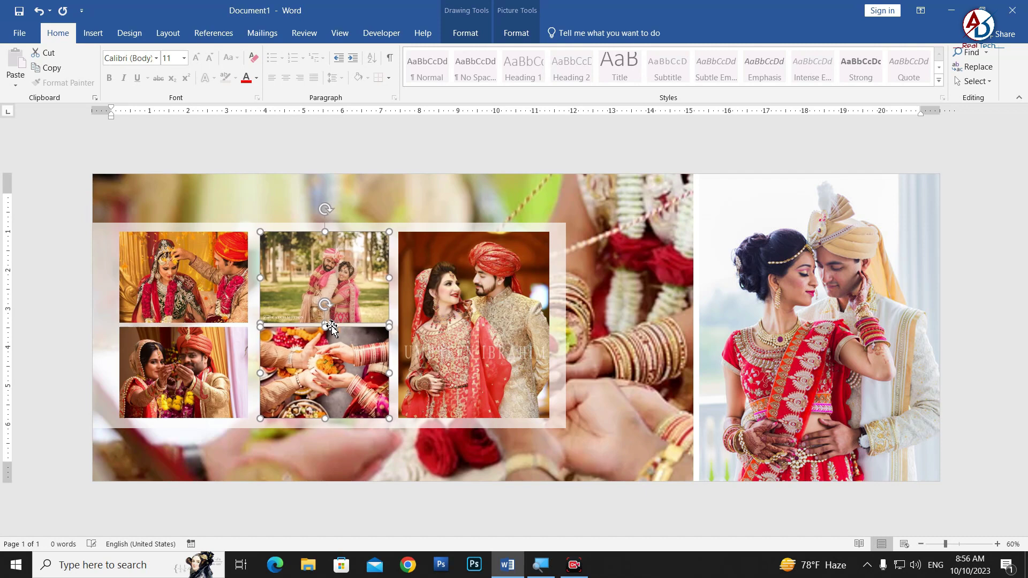
key("Left")
key("Left")
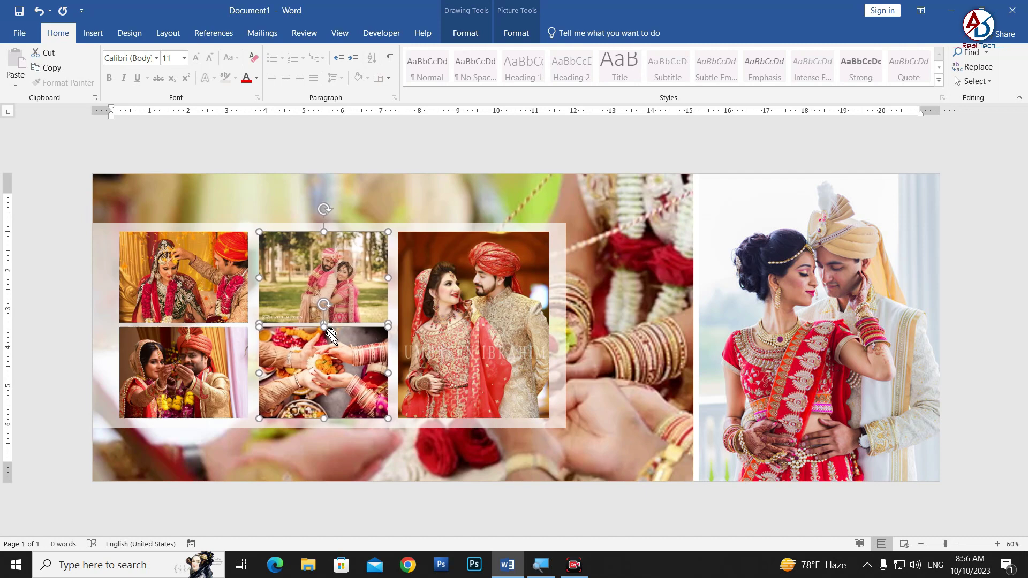
key("Left")
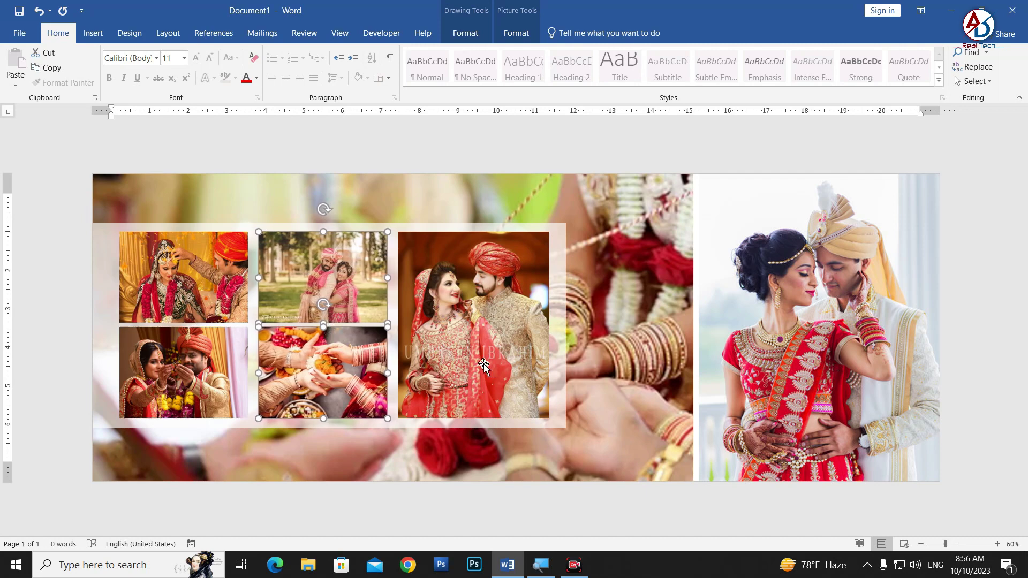
left_click(1006, 351)
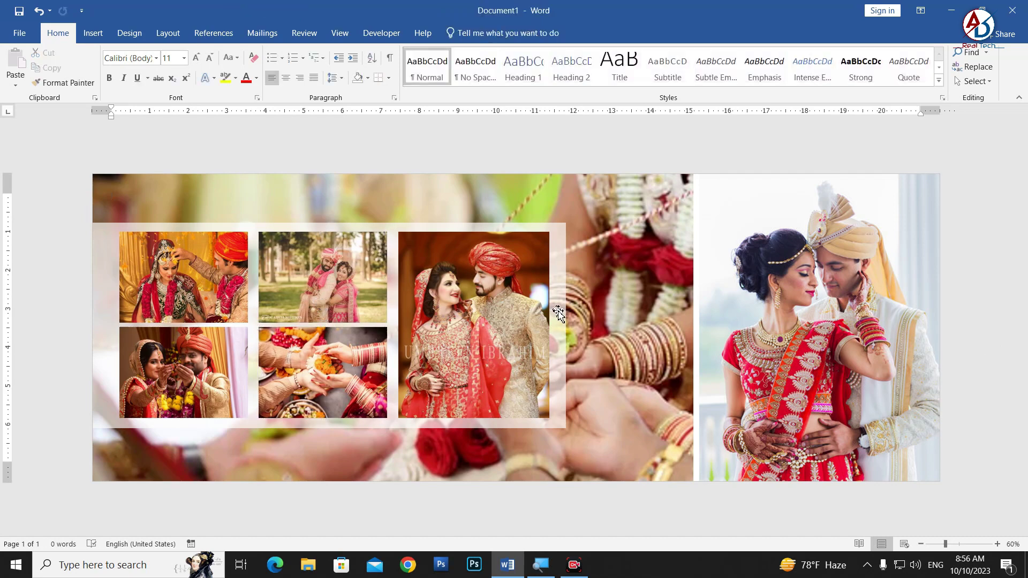
Raise the translucent rectangle's top edge slightly above the collage.
left_click(557, 313)
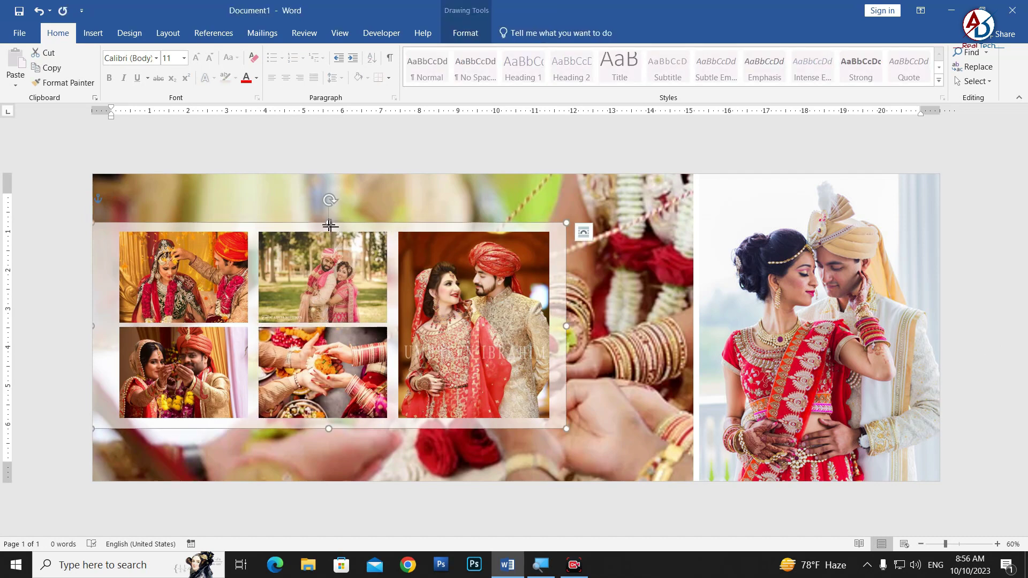
left_click_drag(330, 225, 329, 220)
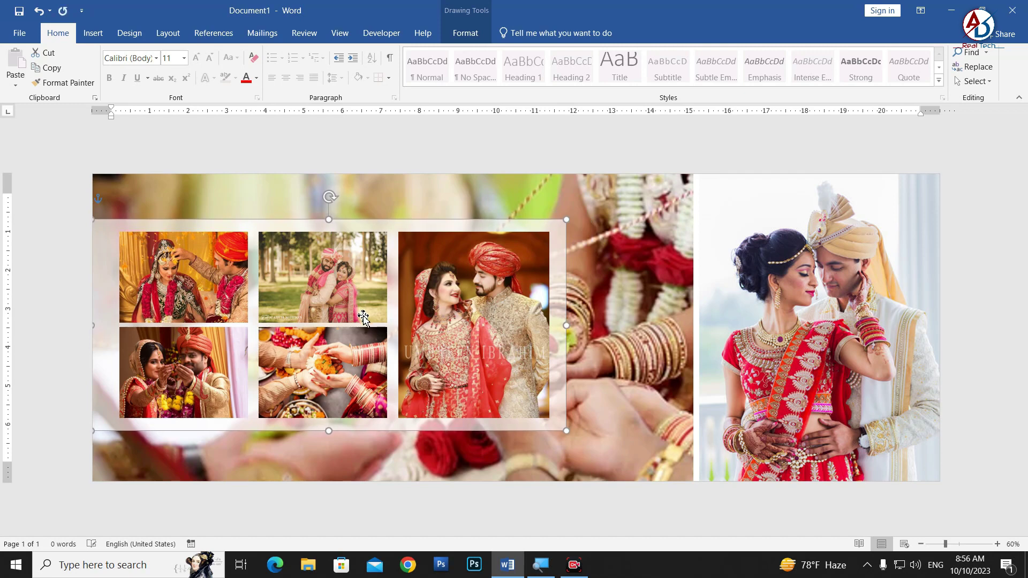
left_click(986, 349)
scroll(624, 361, "down", 5)
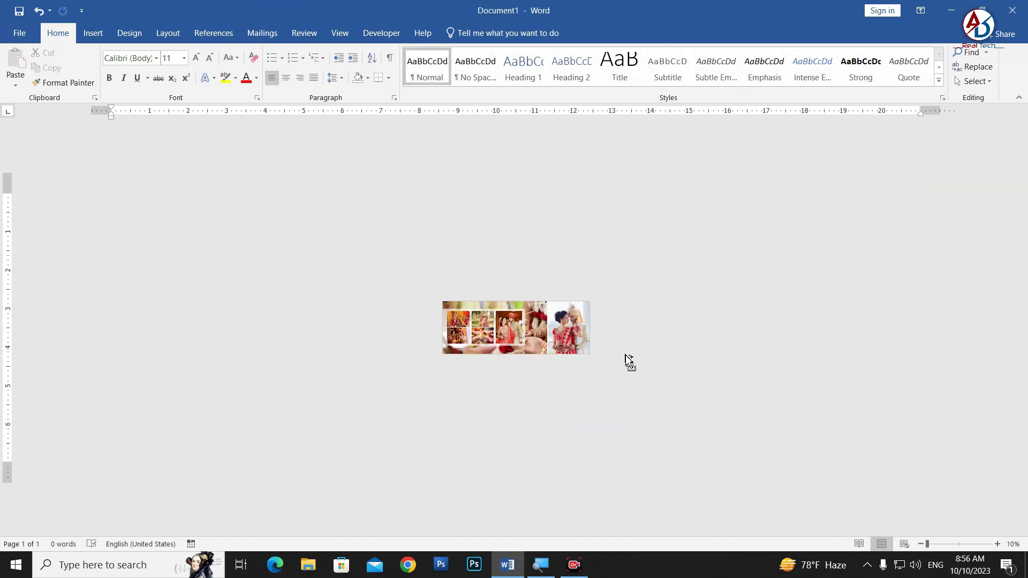
scroll(615, 360, "up", 2)
scroll(569, 355, "up", 1)
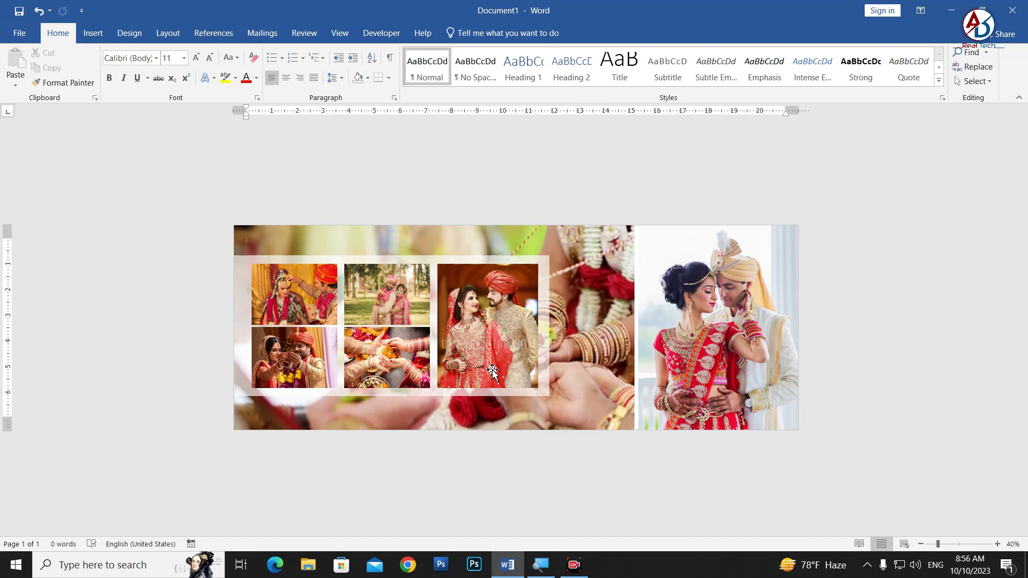
scroll(496, 375, "up", 2)
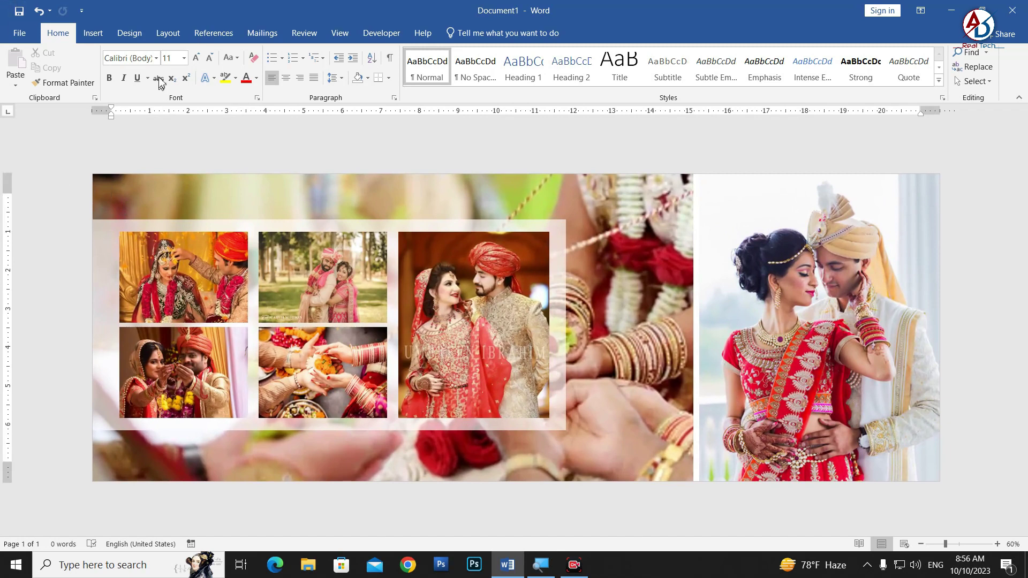
Draw a rectangle from the banner's top-left corner over the collage area.
left_click(93, 33)
left_click(192, 70)
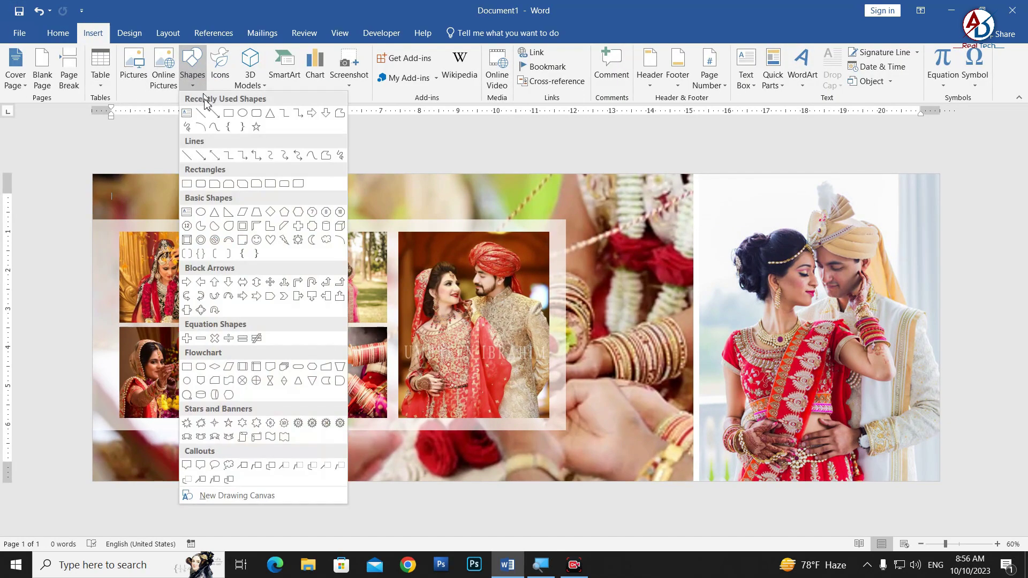
left_click(229, 127)
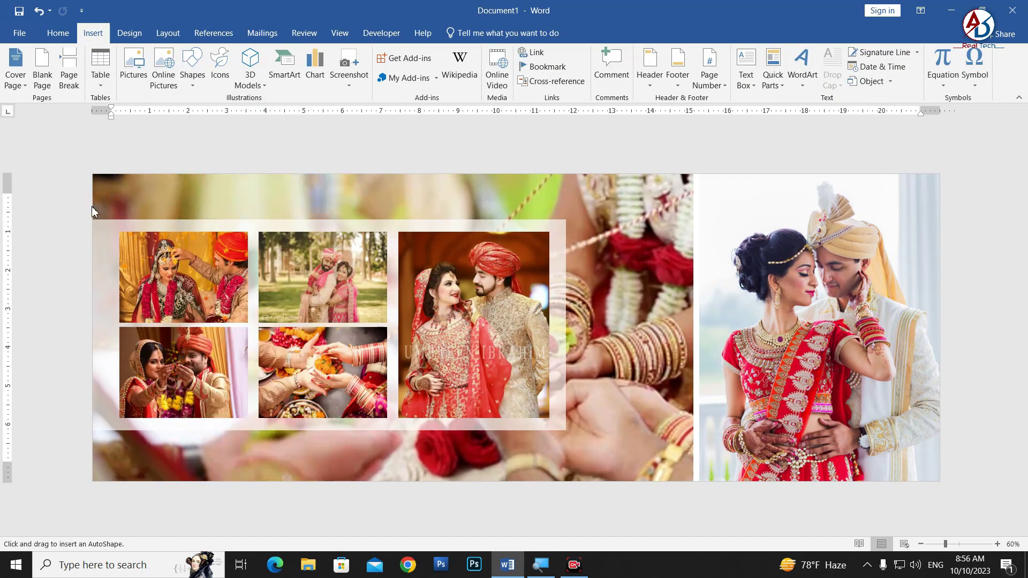
mouse_move(94, 204)
left_mouse_down()
mouse_move(600, 474)
mouse_move(593, 457)
left_mouse_up()
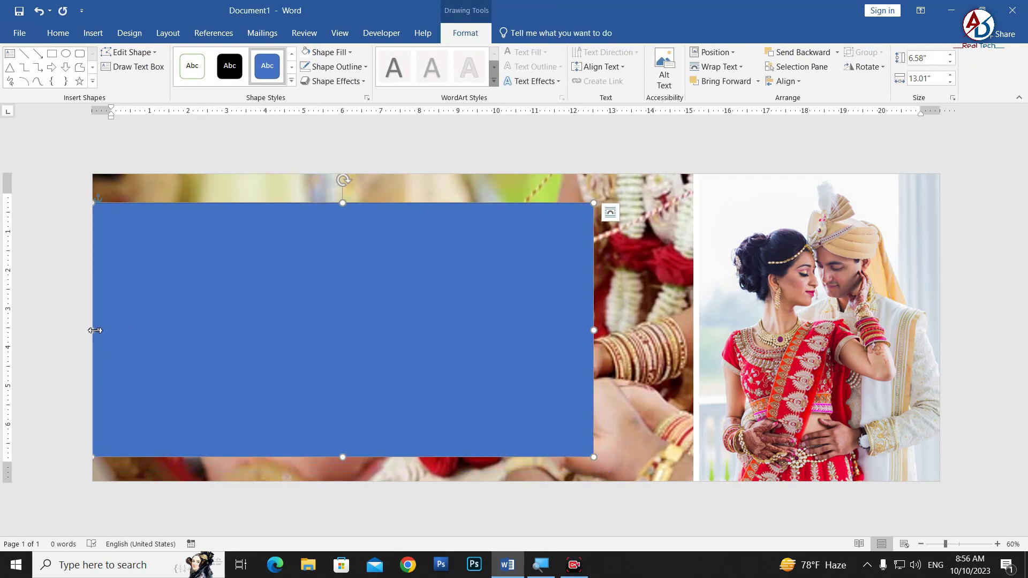
Give the rectangle No Fill and a white outline.
left_click(328, 52)
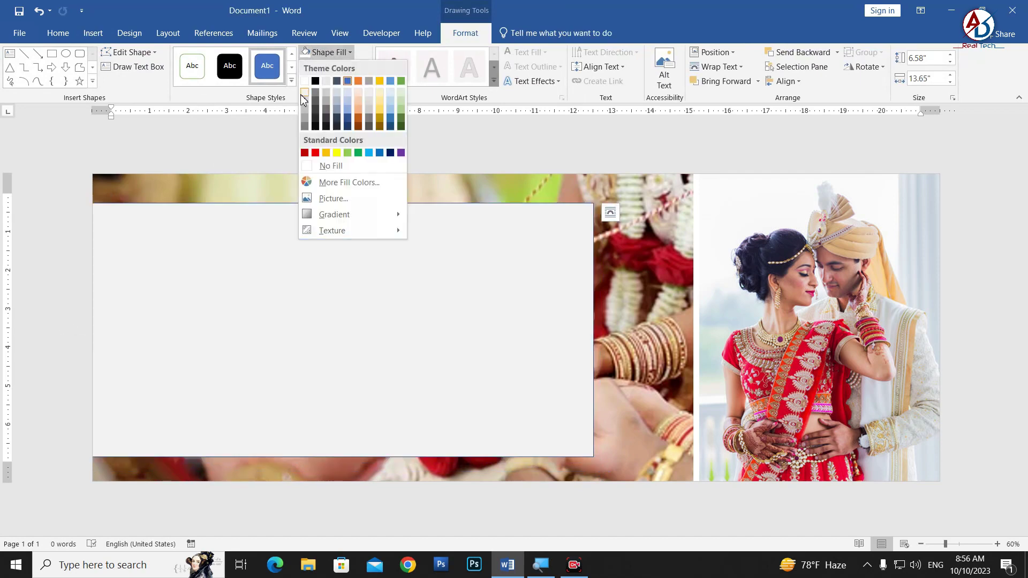
left_click(331, 166)
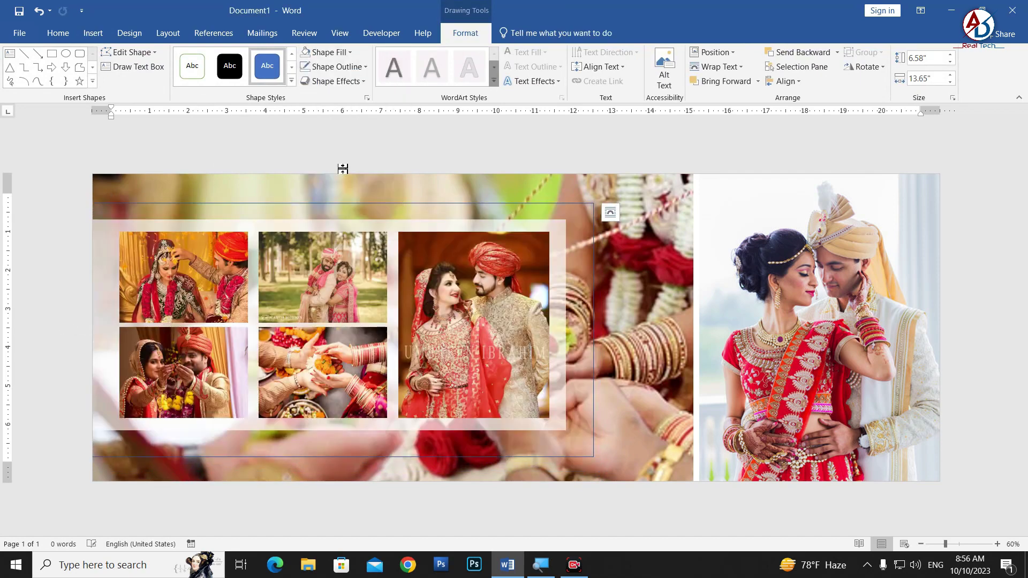
left_click(338, 67)
left_click(338, 176)
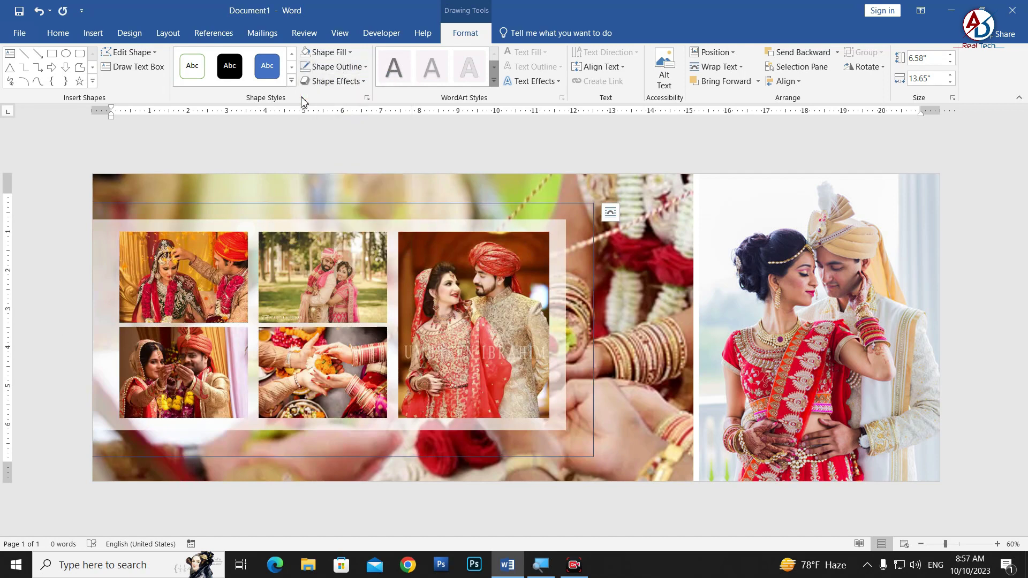
left_click(988, 398)
Nudge the white collage frame up three steps.
scroll(758, 382, "down", 2)
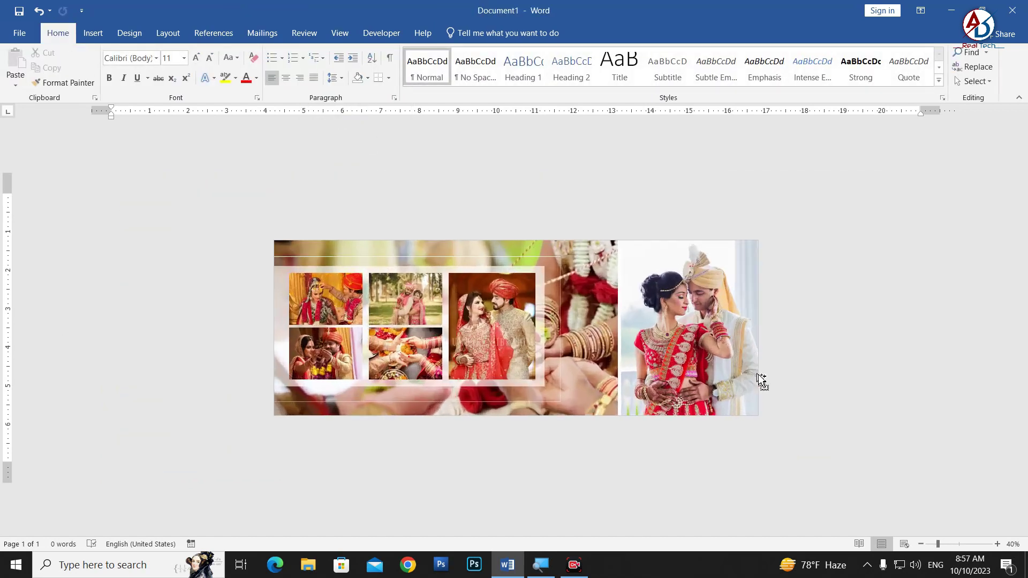
left_click(526, 248)
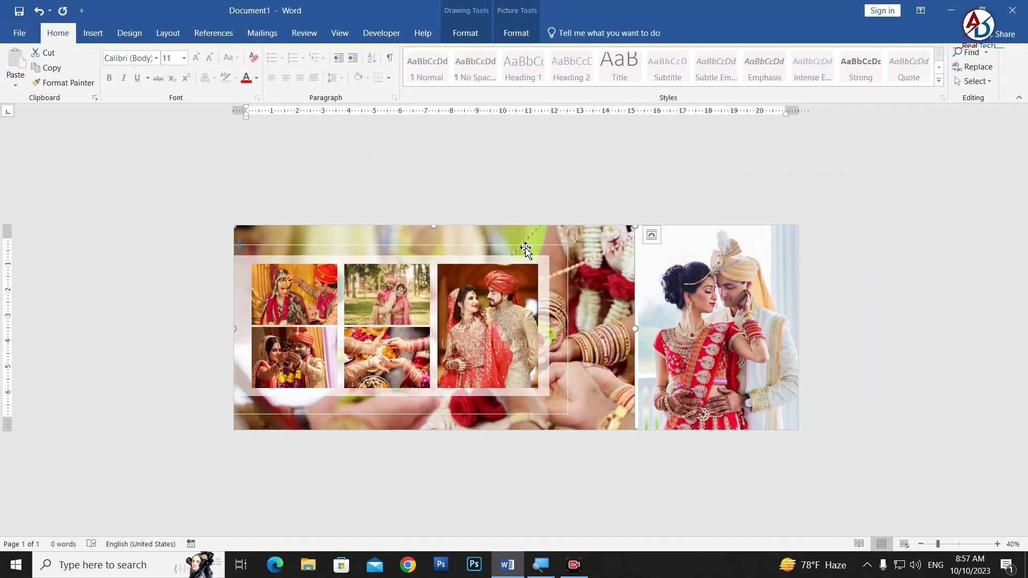
scroll(576, 349, "up", 1)
scroll(576, 349, "up", 2)
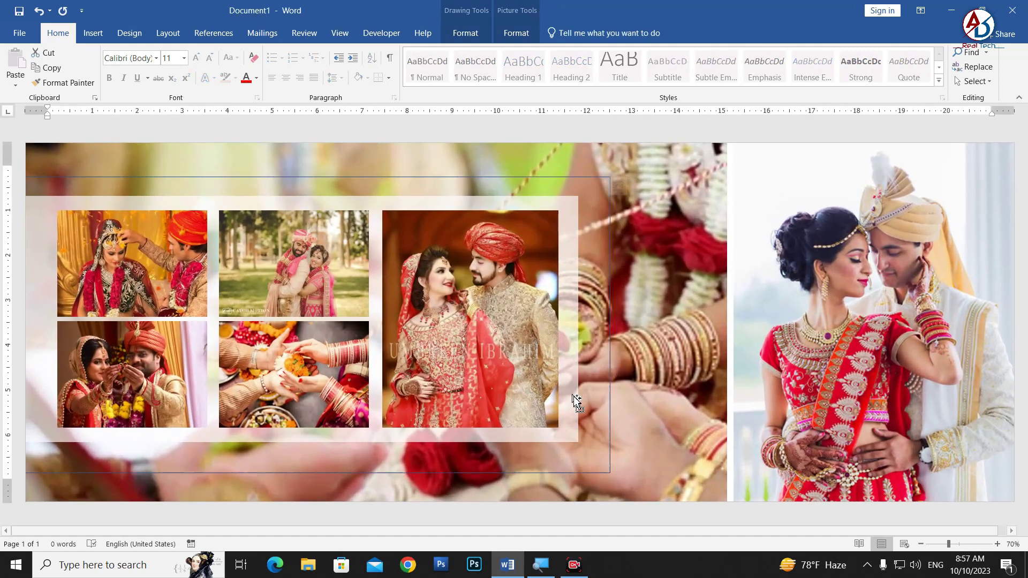
left_click(574, 453)
key("Up")
key("Up")
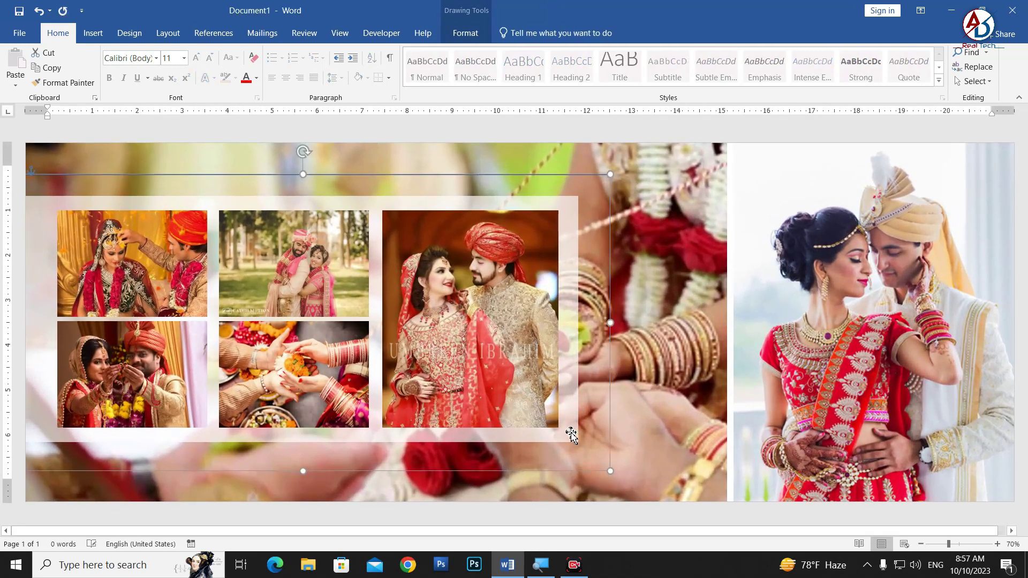
key("Up")
key("Up")
key("Up")
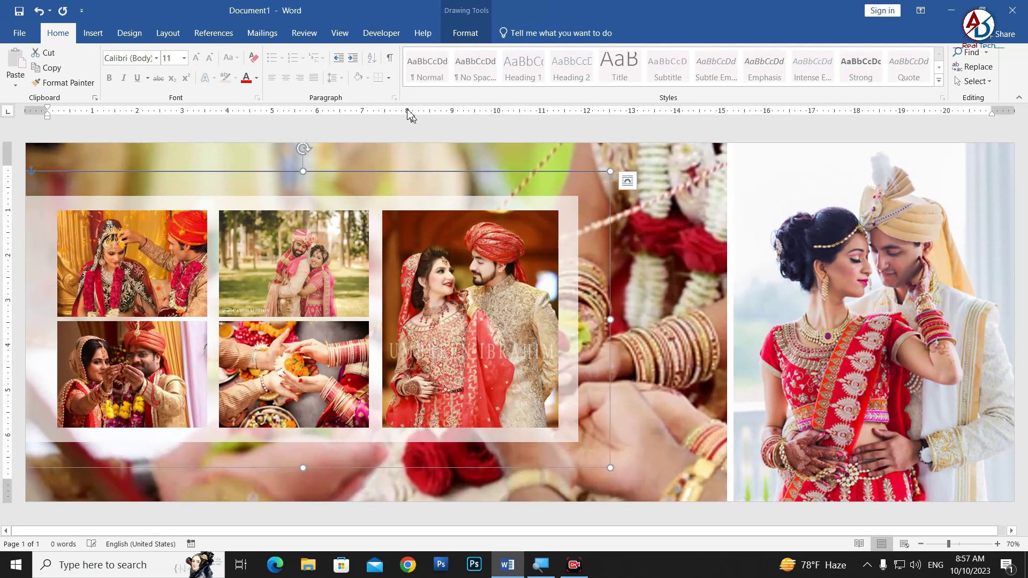
key("Up")
Set the collage frame's outline weight to 2¼ pt.
left_click(459, 34)
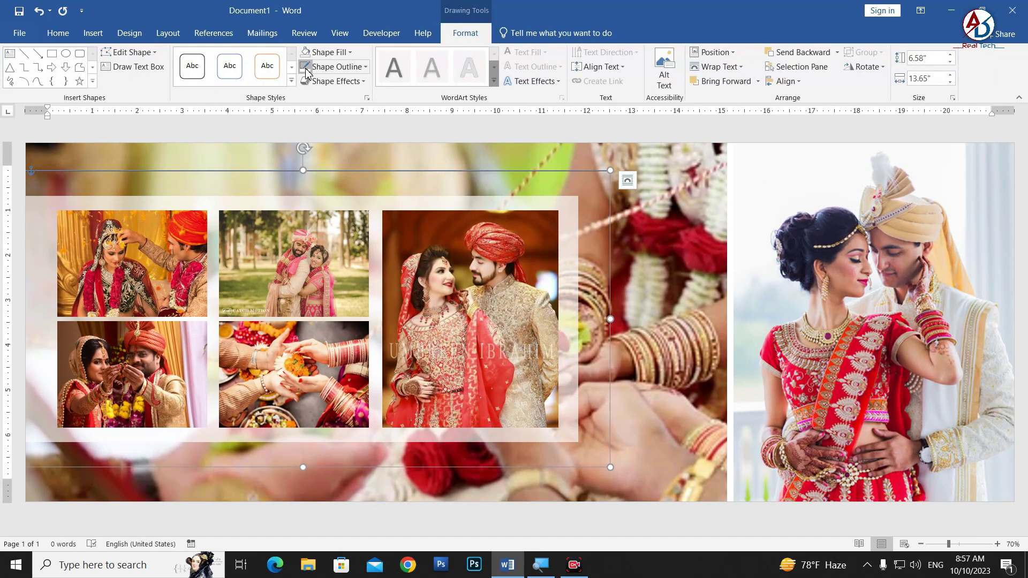
left_click(334, 66)
mouse_move(332, 213)
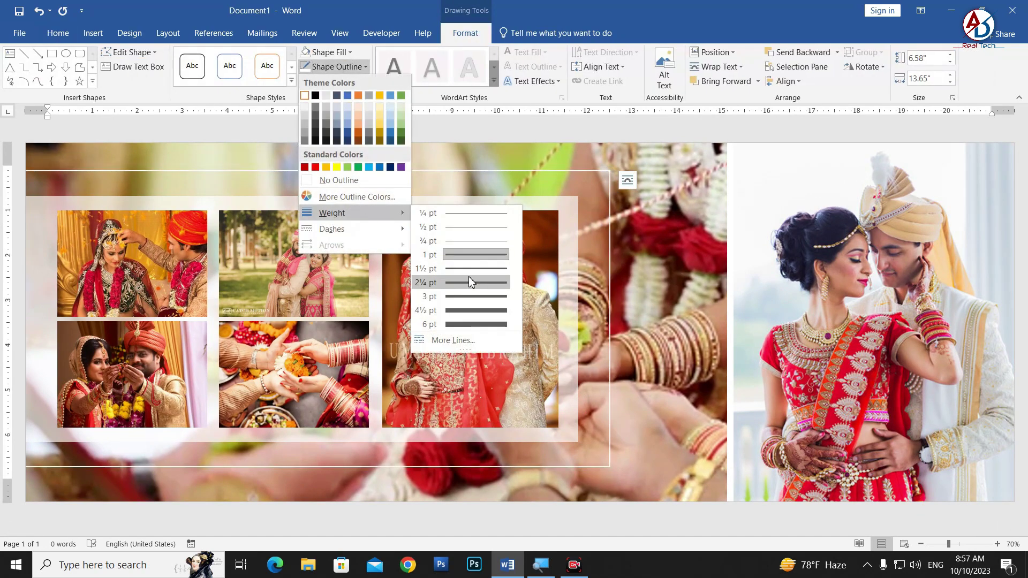
left_click(471, 288)
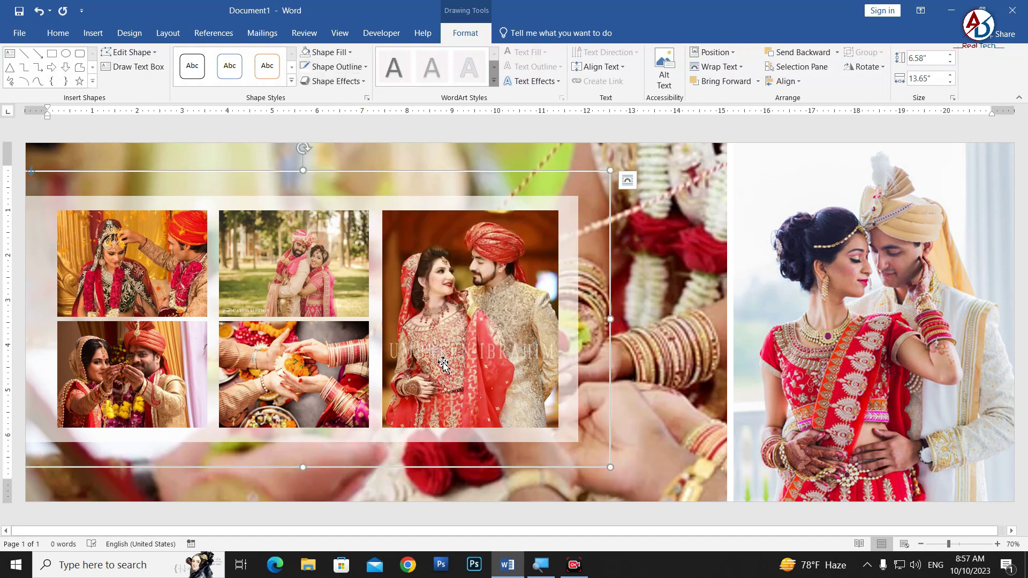
scroll(444, 363, "down", 5, "ctrl")
scroll(449, 367, "up", 1, "ctrl")
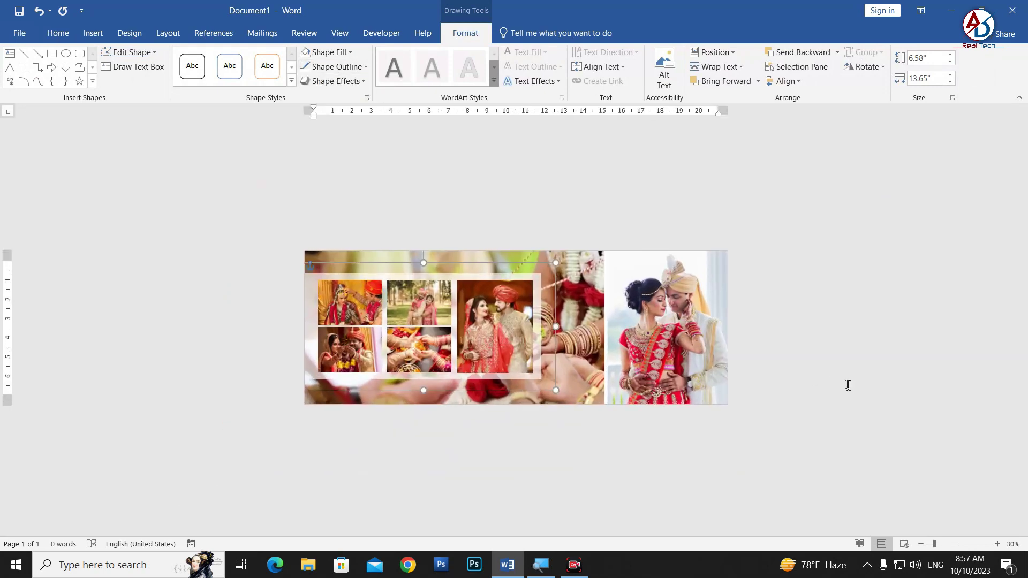
left_click(952, 334)
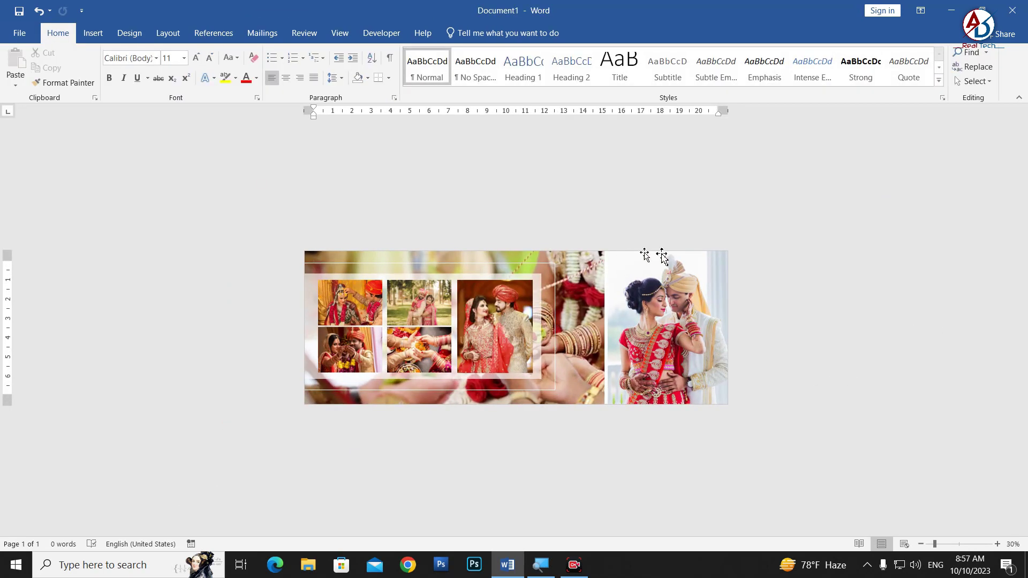
Pick the Rectangle shape from the Insert Shapes gallery.
left_click(93, 34)
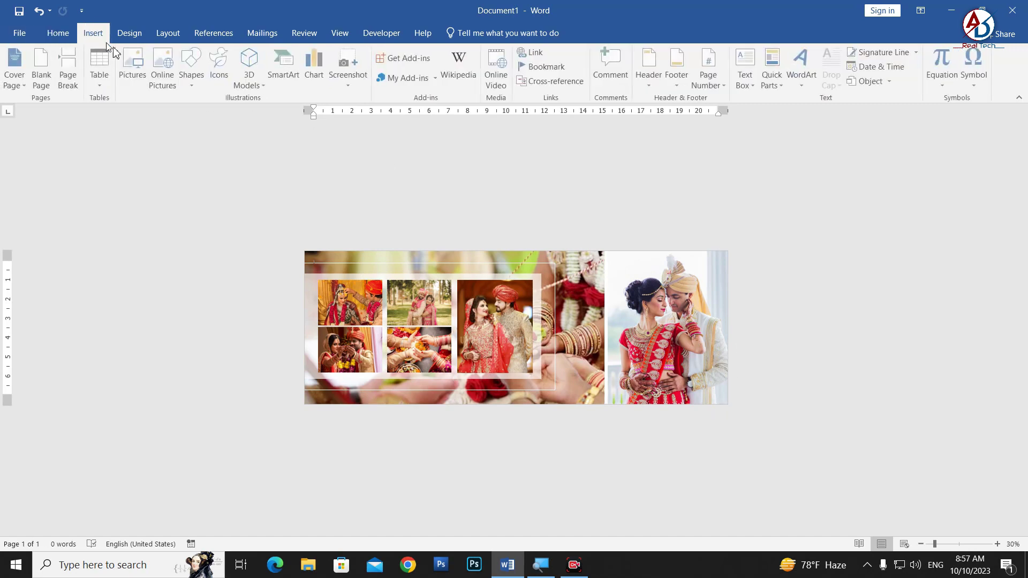
left_click(192, 67)
left_click(229, 113)
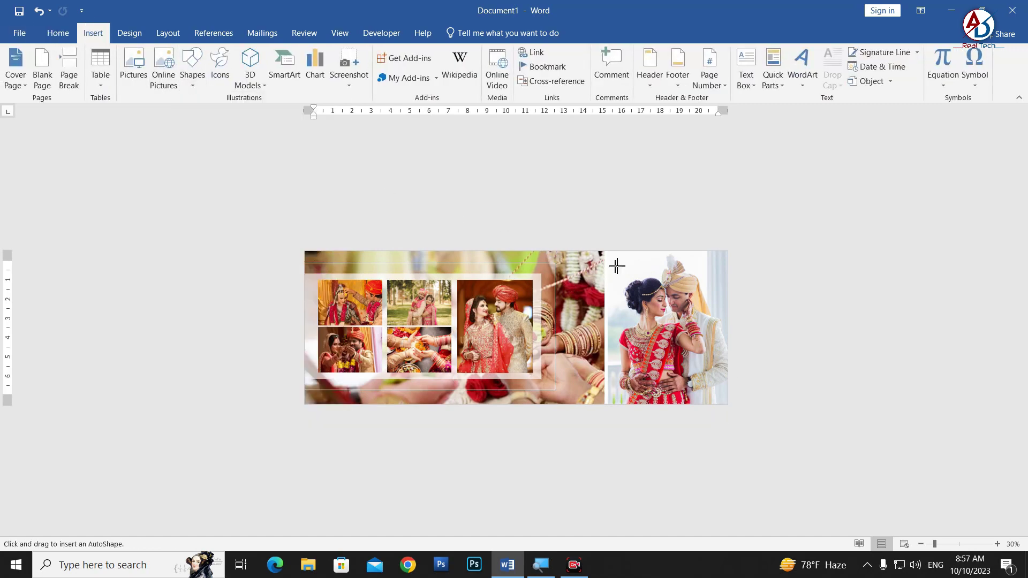
Draw a rectangle inside the couple photo with No Fill and a white 1½ pt outline.
left_click_drag(614, 256, 719, 399)
left_click(326, 52)
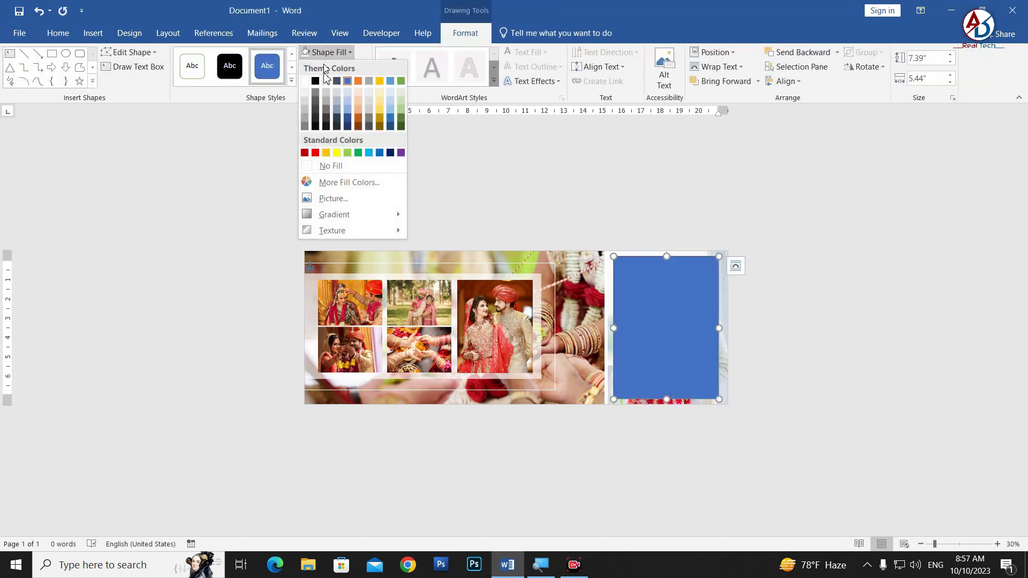
left_click(338, 166)
left_click(338, 66)
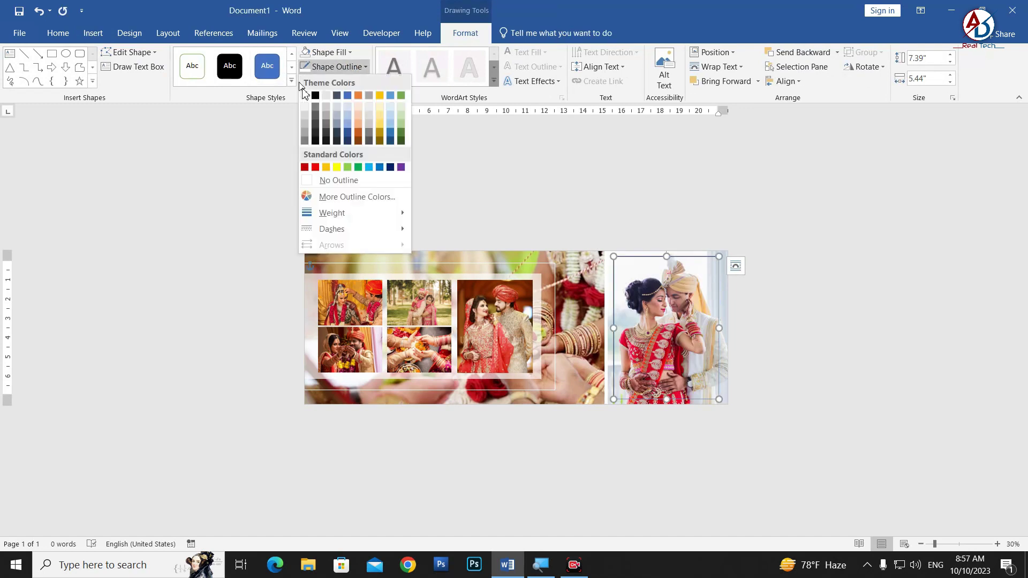
left_click(304, 96)
left_click(329, 67)
mouse_move(332, 213)
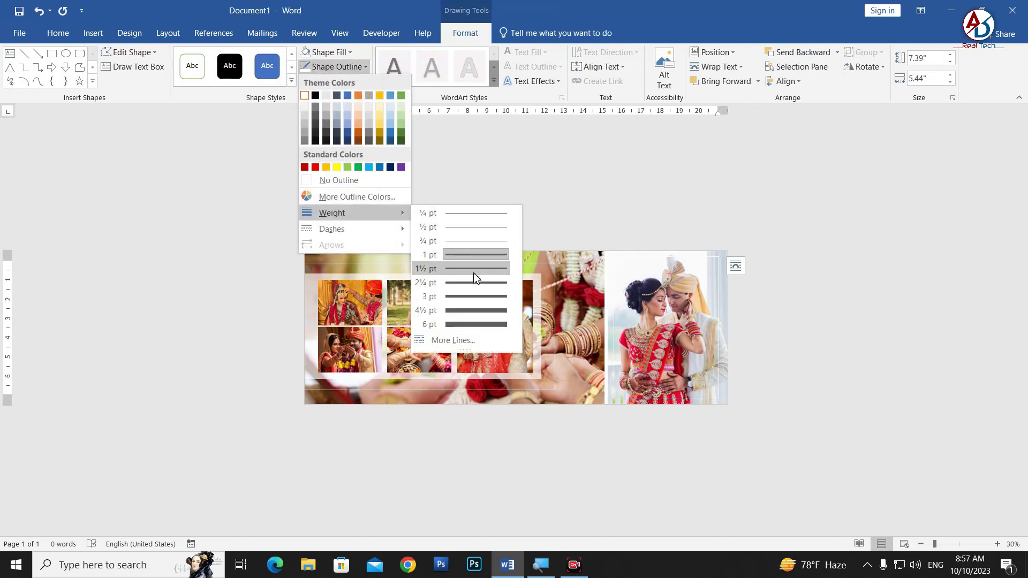
left_click(474, 280)
left_click(803, 318)
scroll(803, 318, "up", 2)
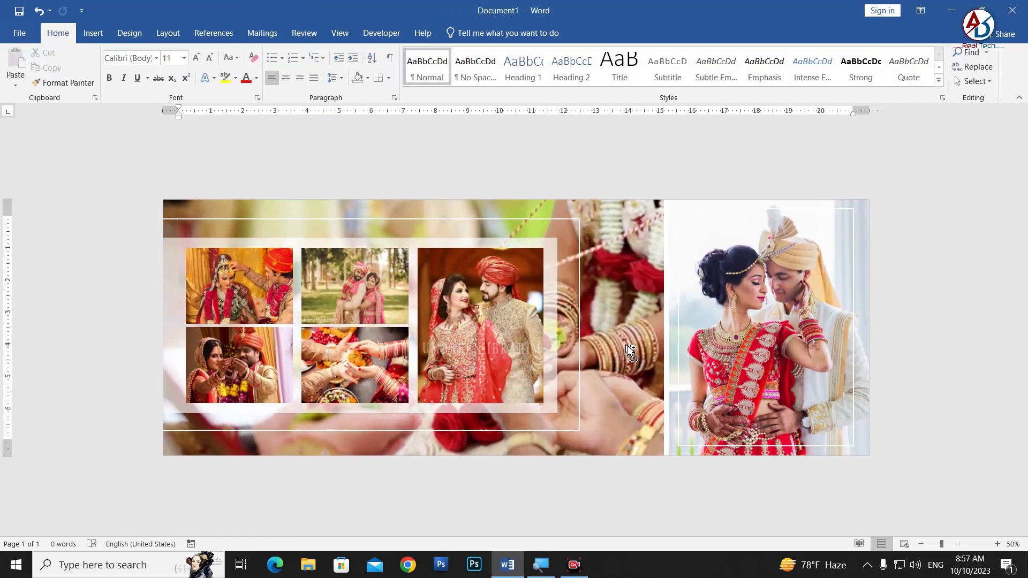
scroll(628, 346, "down", 2)
scroll(615, 327, "up", 1)
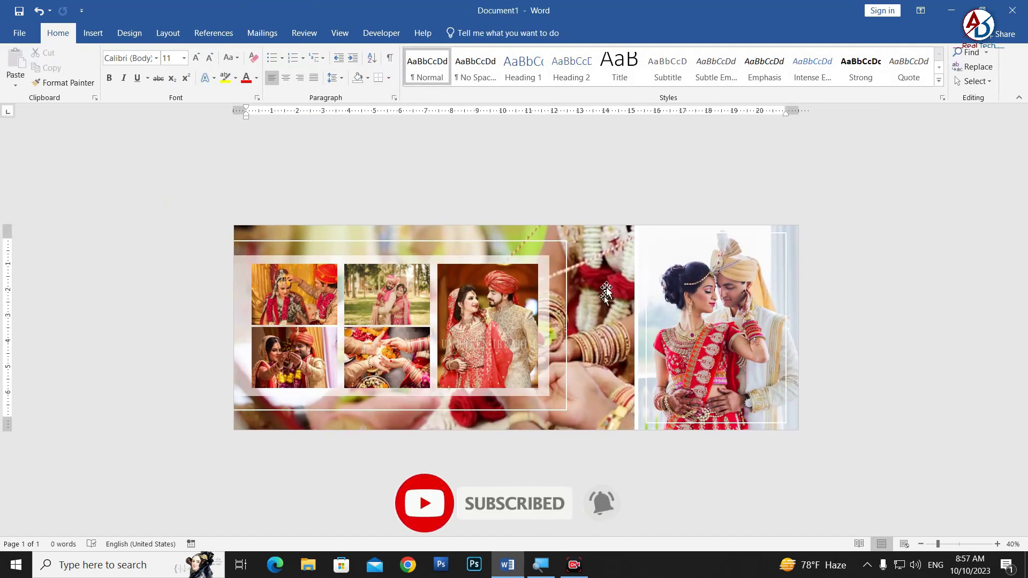
Insert a plain WordArt box with No Spacing style and move it onto the large collage photo.
left_click(92, 33)
left_click(802, 67)
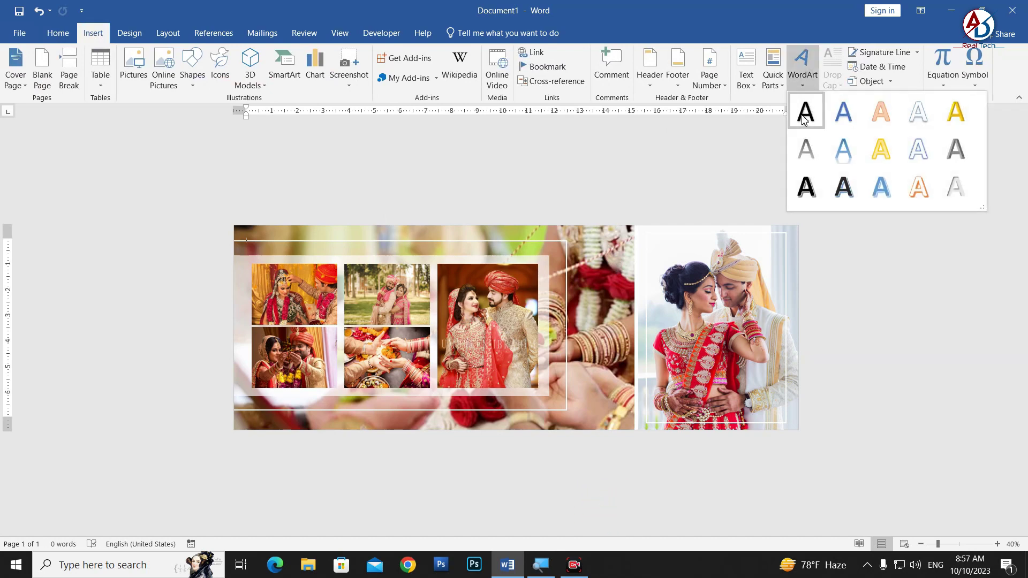
left_click(806, 113)
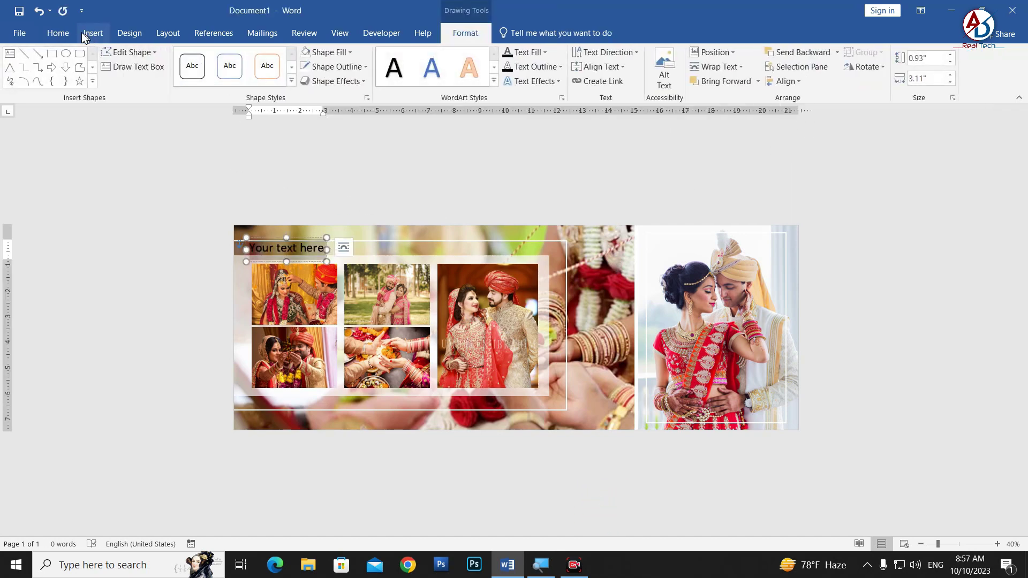
left_click(66, 35)
left_click(474, 67)
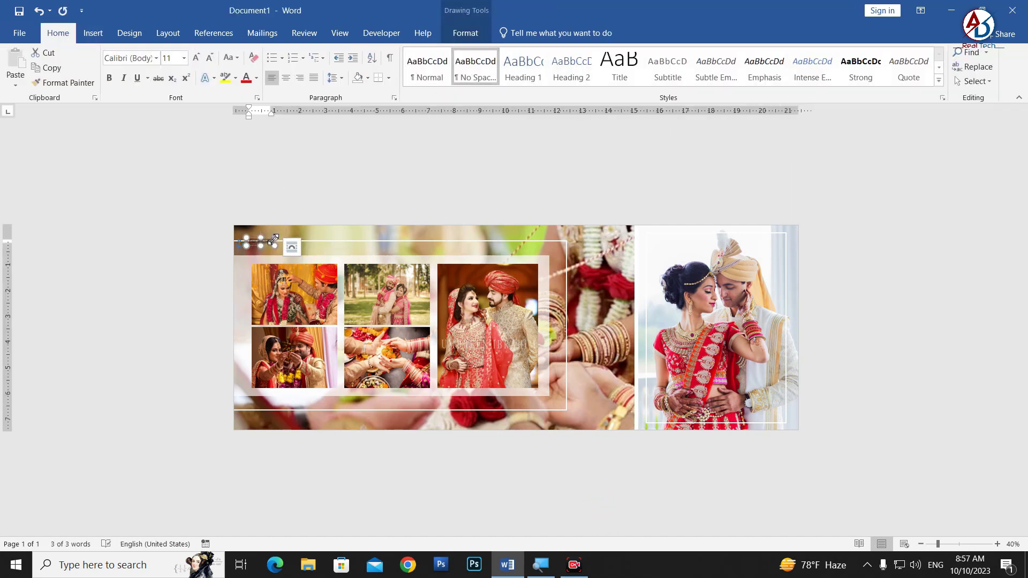
scroll(290, 271, "up", 5, "ctrl")
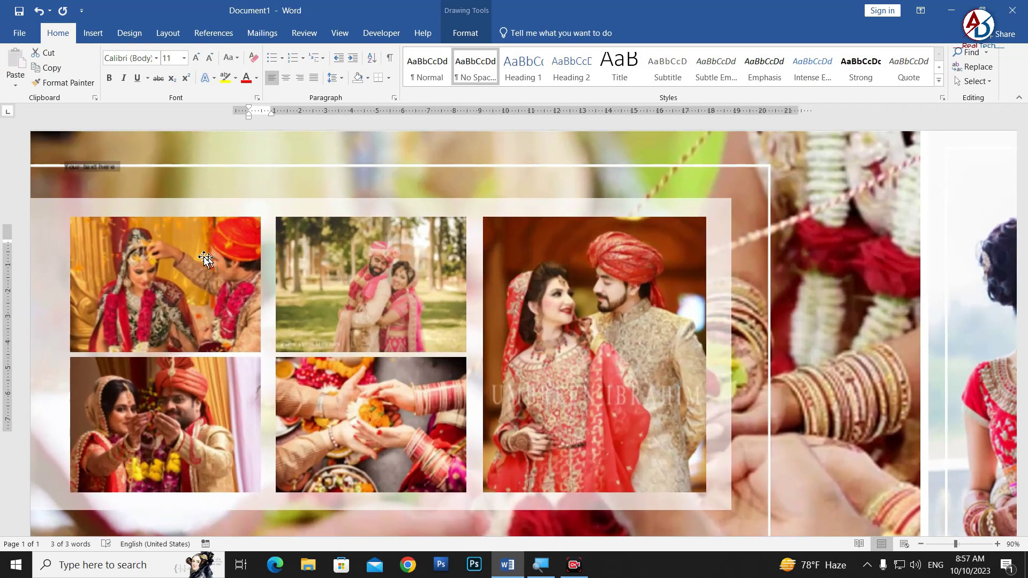
left_click_drag(107, 179, 599, 301)
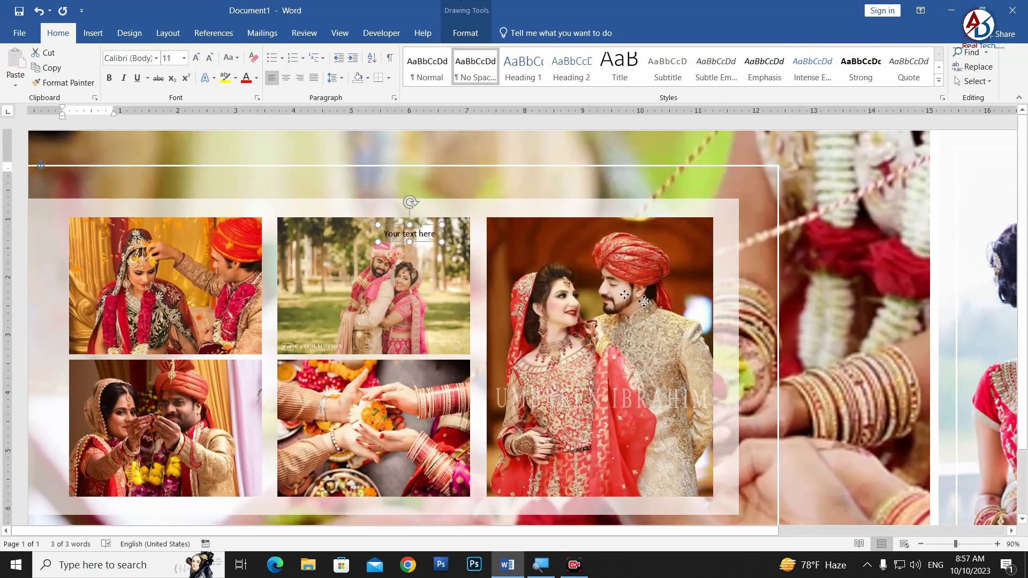
Set the WordArt to size 36, type 'HAPPY WEDDING', and rotate it vertical.
left_click(195, 59)
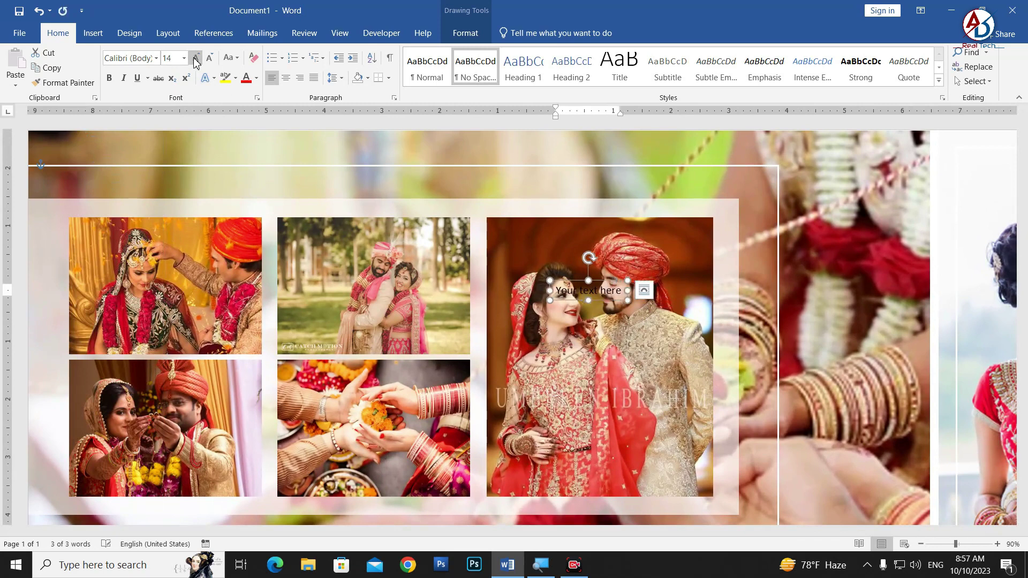
left_click(195, 58)
left_click(196, 59)
left_click(195, 59)
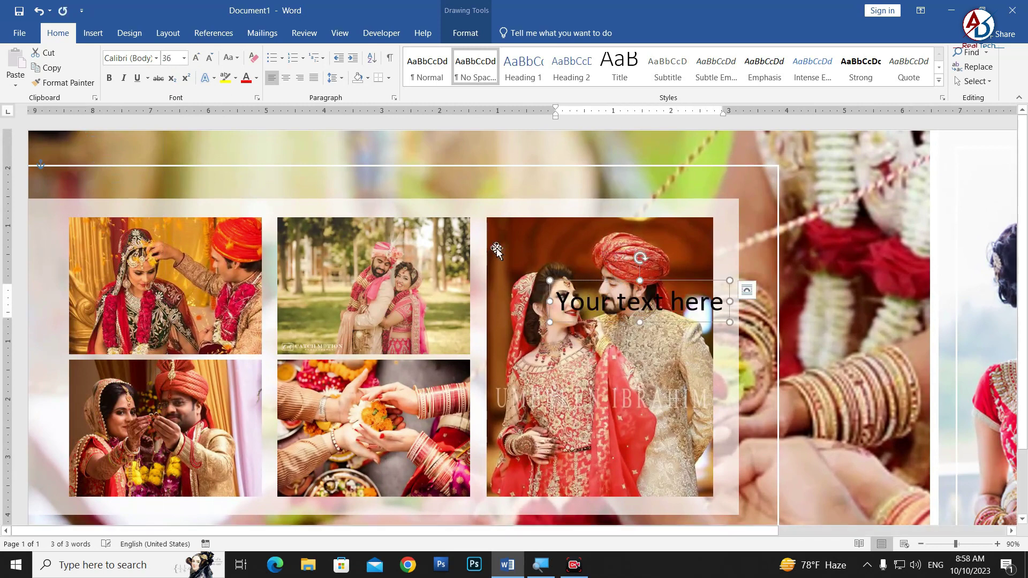
triple_click(669, 304)
type("HAPPY")
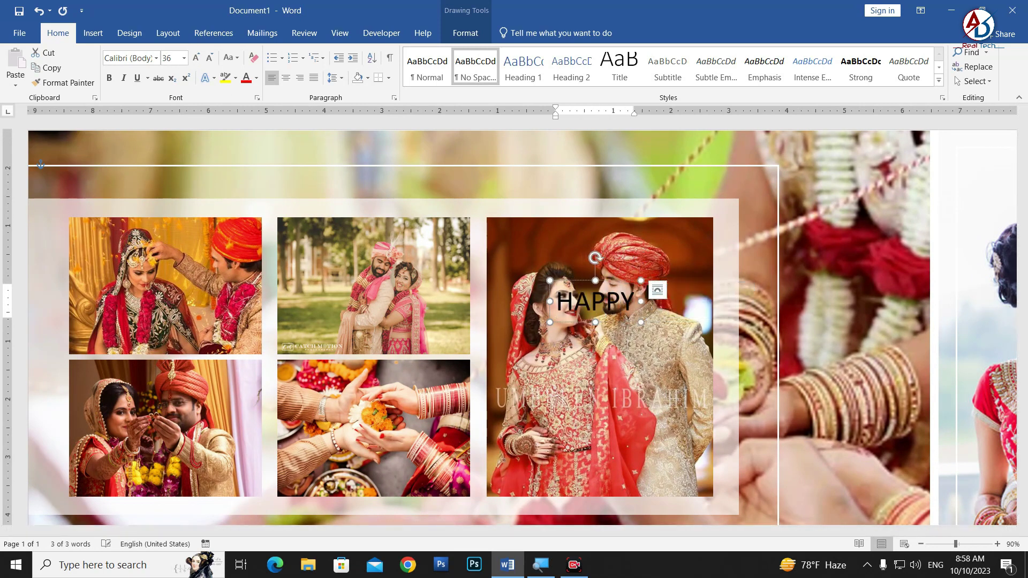
type(" WEDDING")
scroll(676, 305, "down", 4, "ctrl")
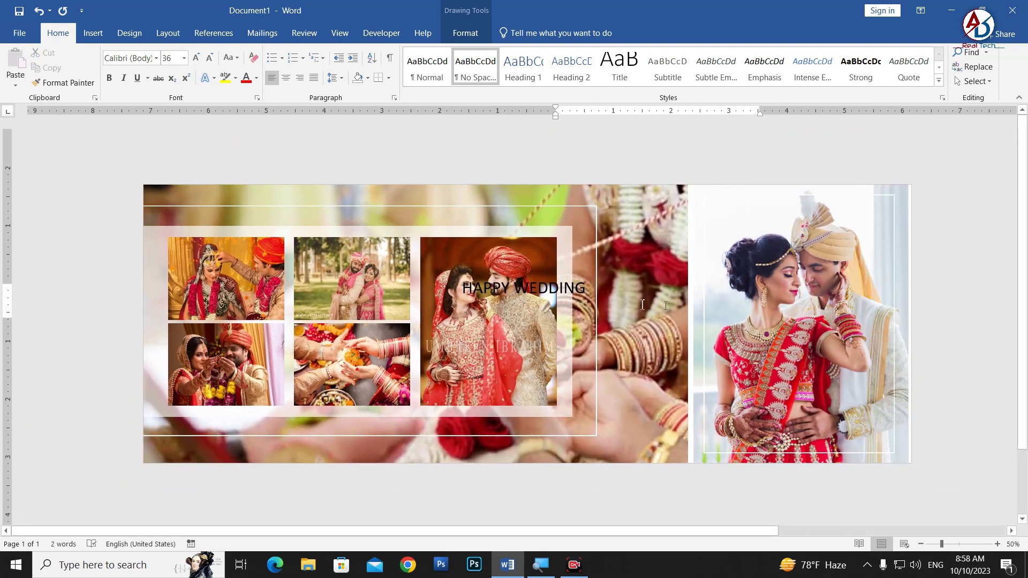
left_click_drag(514, 262, 471, 284)
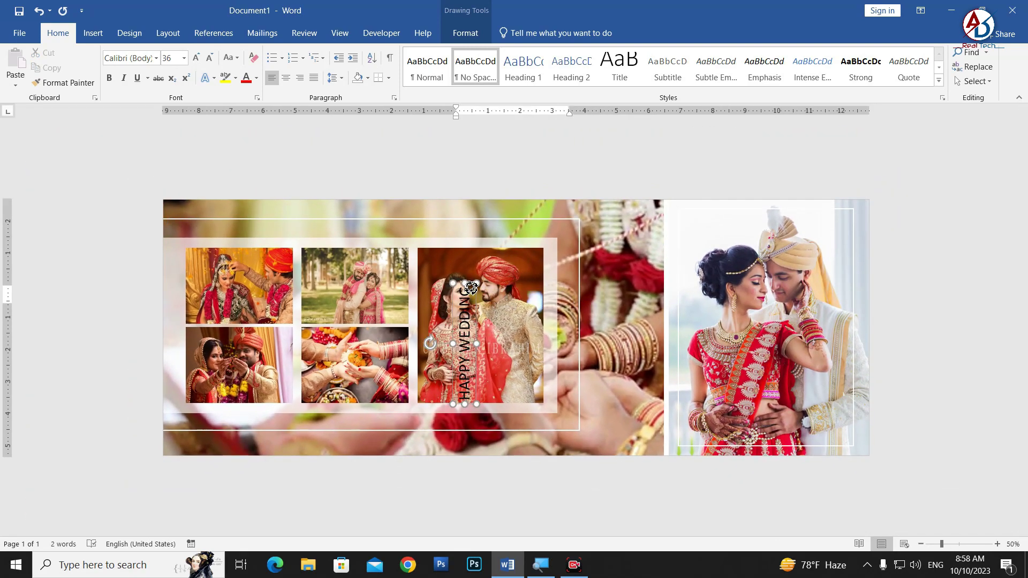
Enlarge HAPPY WEDDING to 72 pt, make it white with an outer shadow, beside the couple photo.
left_click(196, 57)
left_click_drag(498, 445, 654, 373)
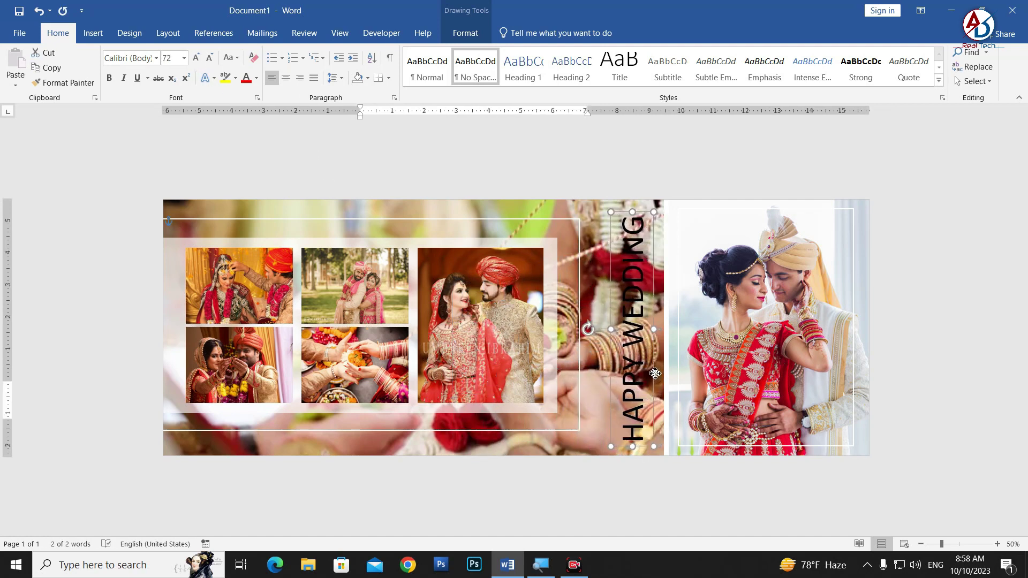
left_click(257, 78)
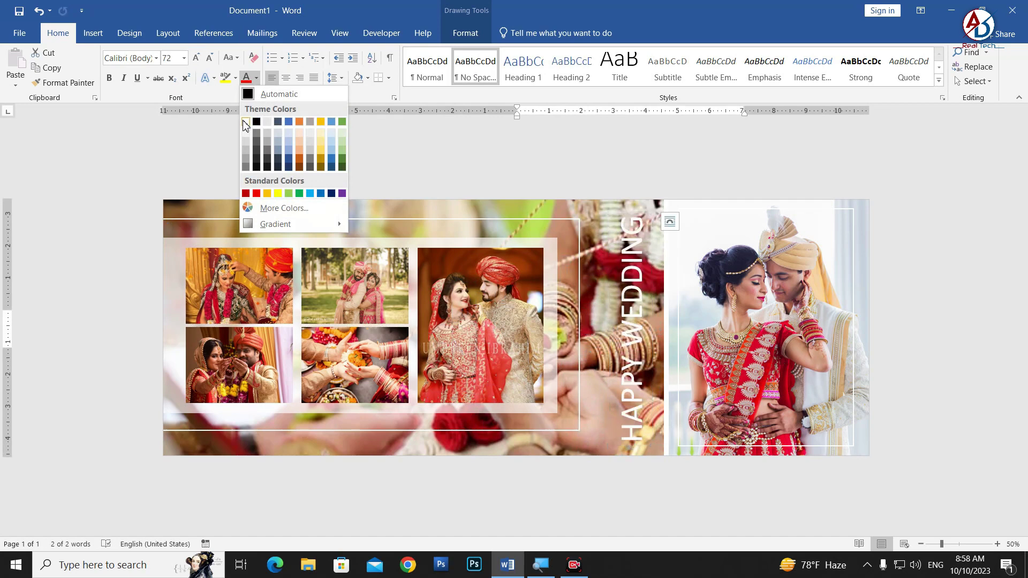
left_click(245, 122)
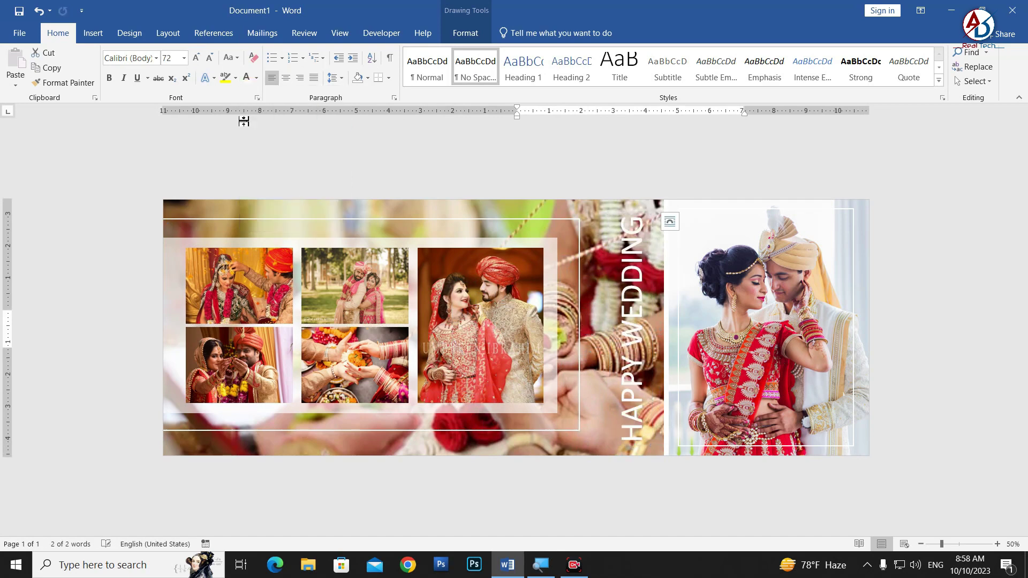
left_click(212, 79)
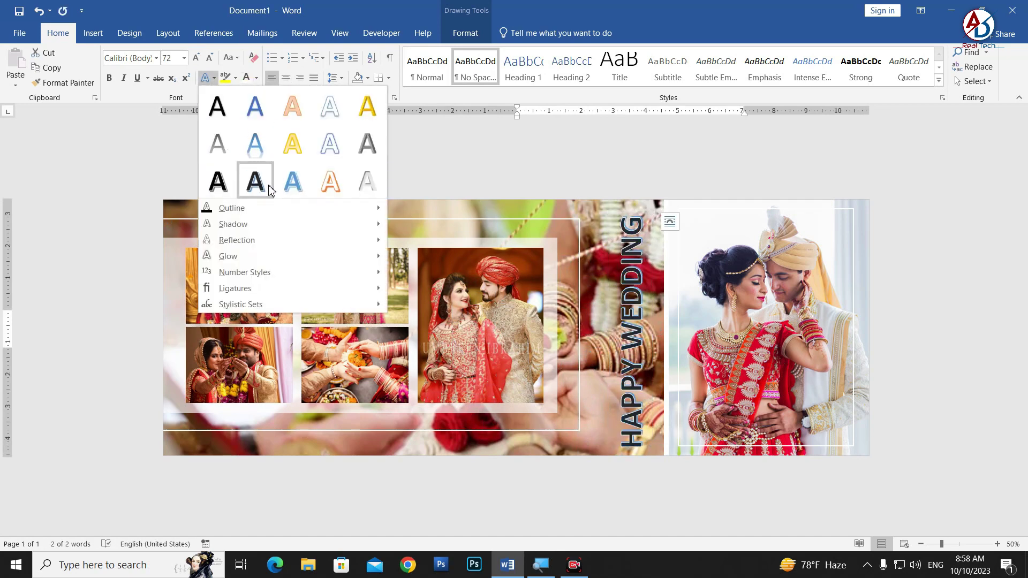
mouse_move(233, 224)
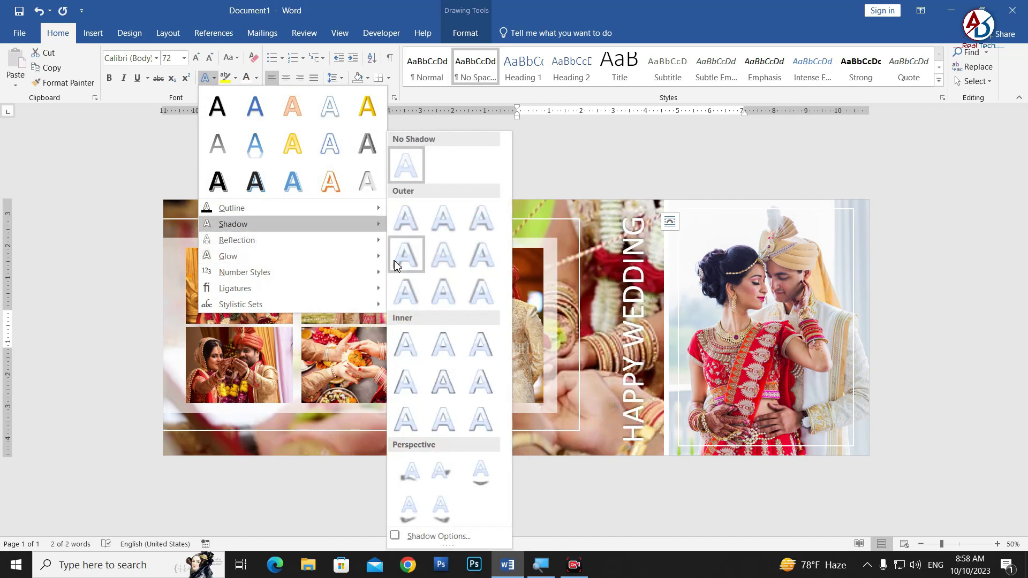
left_click(439, 302)
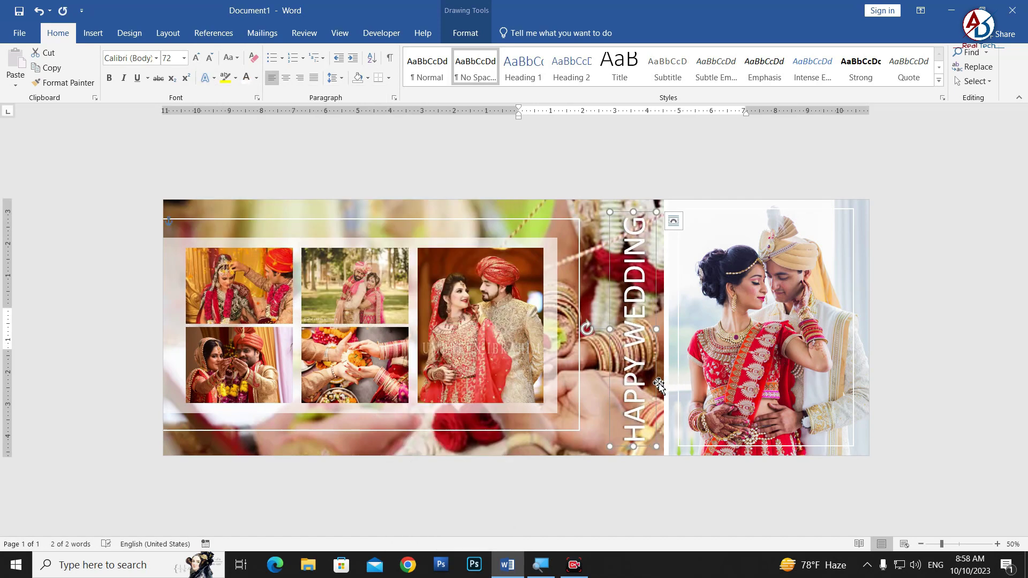
mouse_move(658, 384)
left_mouse_down()
mouse_move(646, 379)
mouse_move(671, 381)
left_mouse_up()
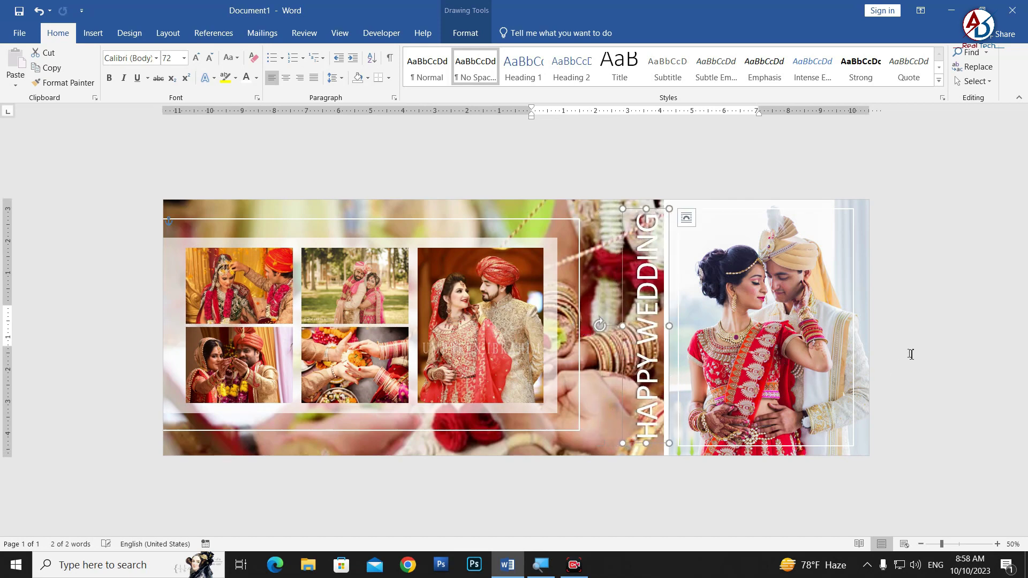
left_click(874, 347)
scroll(851, 356, "down", 3)
scroll(739, 367, "up", 1)
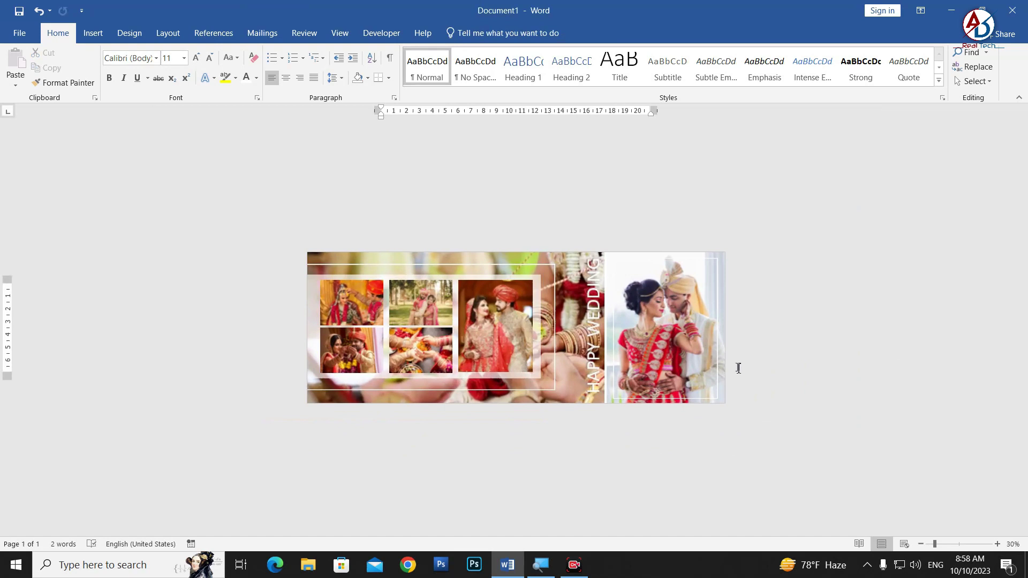
Shift HAPPY WEDDING slightly left and duplicate it as a text box for the couple's names.
left_click(600, 363)
left_click(607, 316)
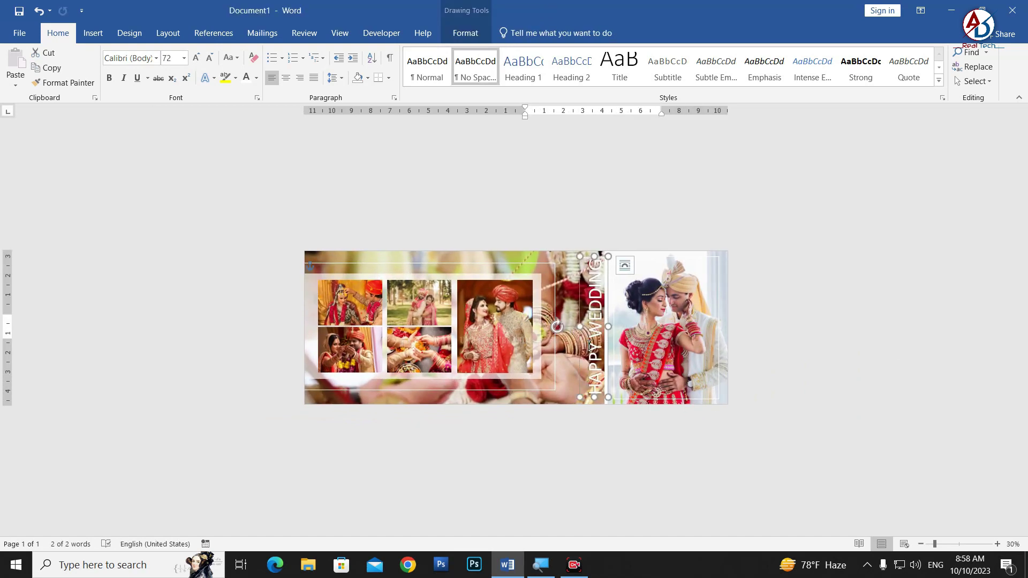
left_click_drag(580, 349, 554, 349)
key("ctrl+c")
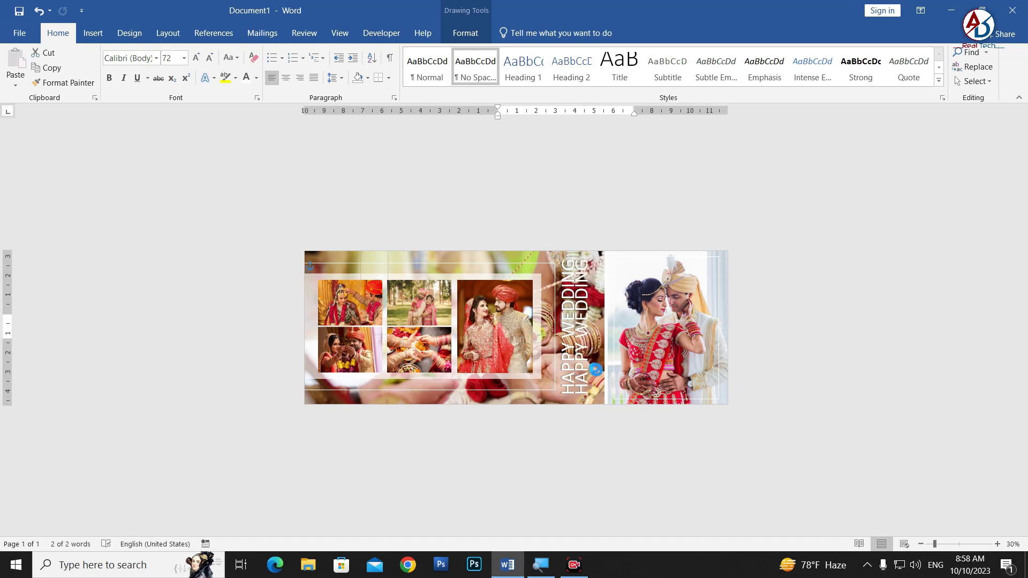
key("ctrl+v")
left_click_drag(590, 366, 599, 348)
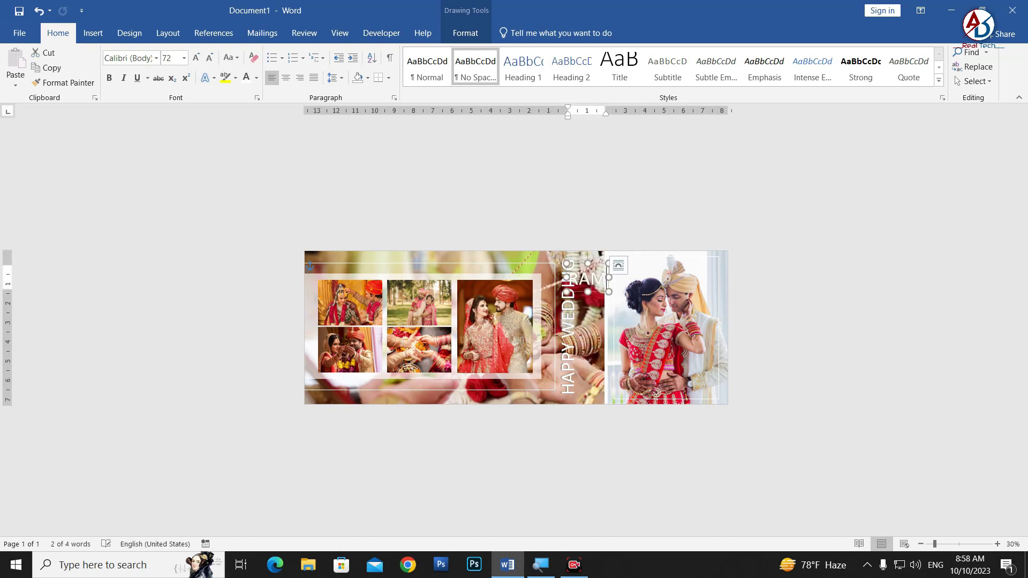
left_click(884, 341)
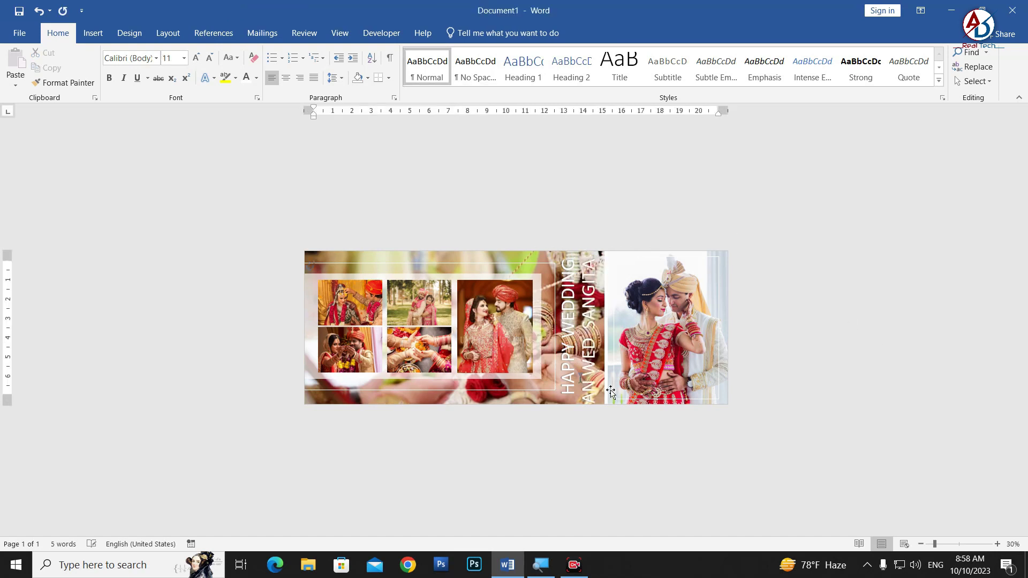
Reduce the names text to 36 pt and position it alongside HAPPY WEDDING.
left_click(592, 376)
key("ctrl+a")
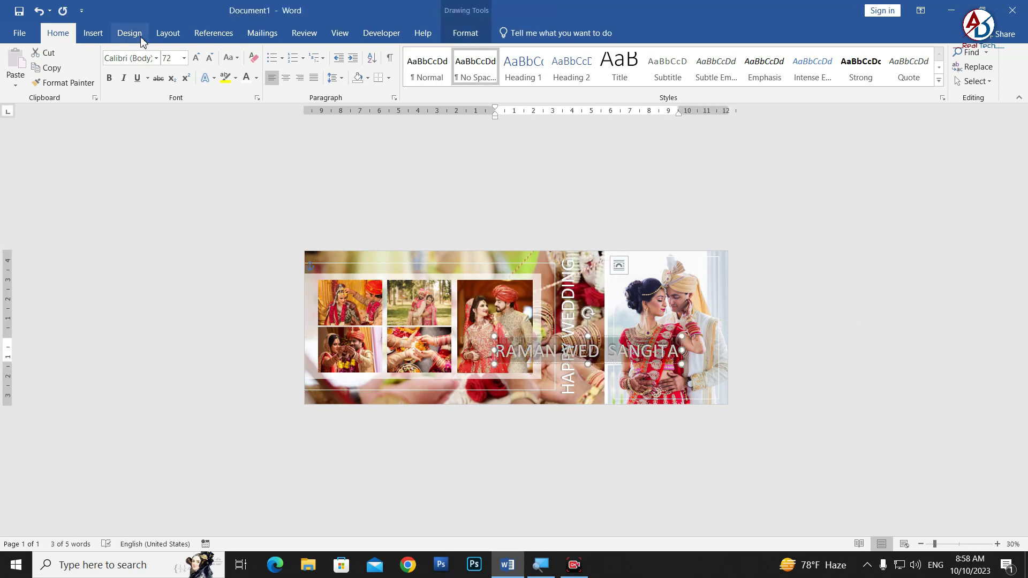
left_click(209, 58)
left_click(210, 59)
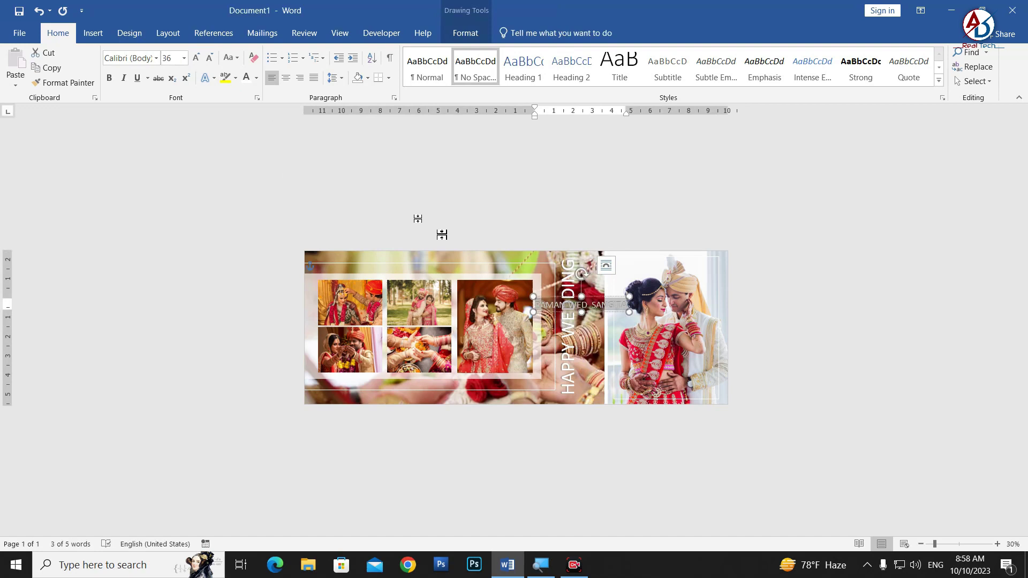
left_click(827, 354)
scroll(593, 349, "up", 5)
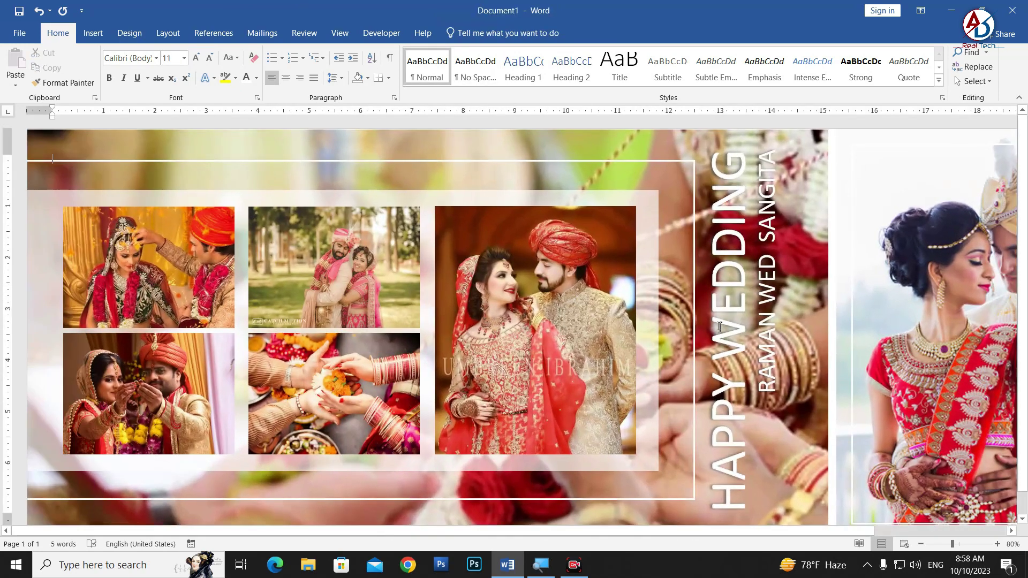
left_click(755, 353)
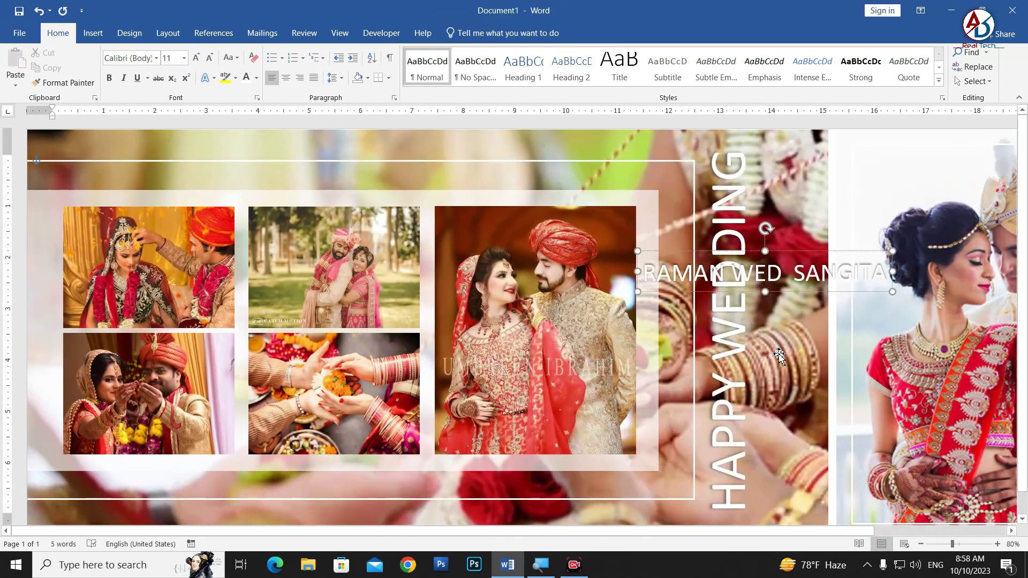
left_click(781, 252)
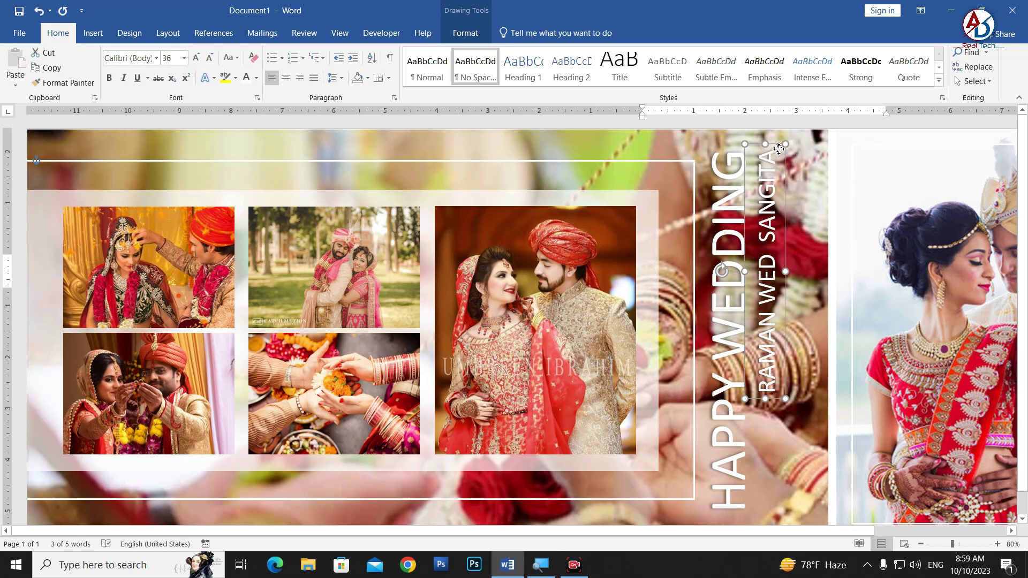
left_click_drag(779, 149, 801, 146)
Stretch the background picture up to the banner's top edge.
left_click(802, 146)
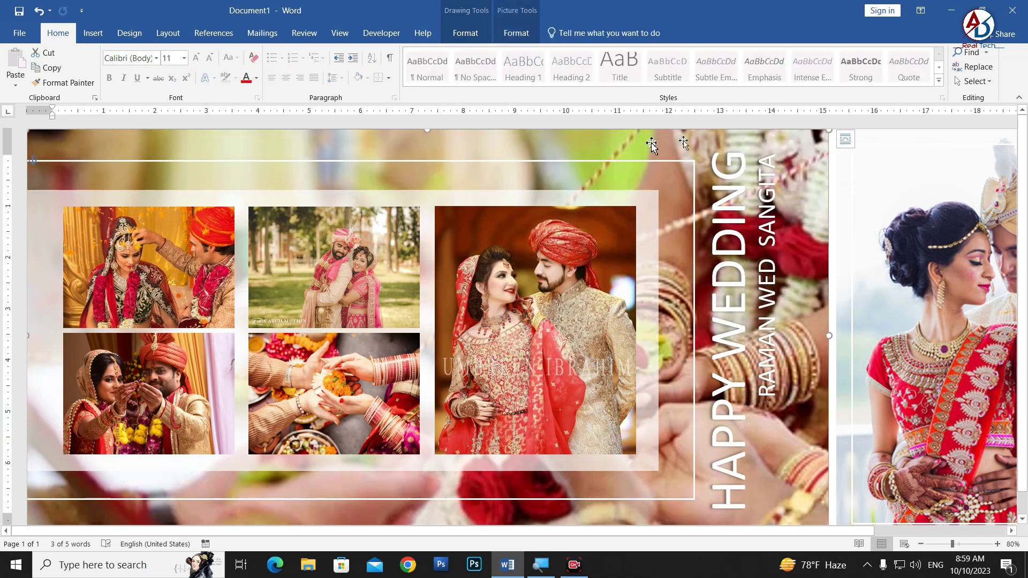
left_click_drag(428, 130, 430, 129)
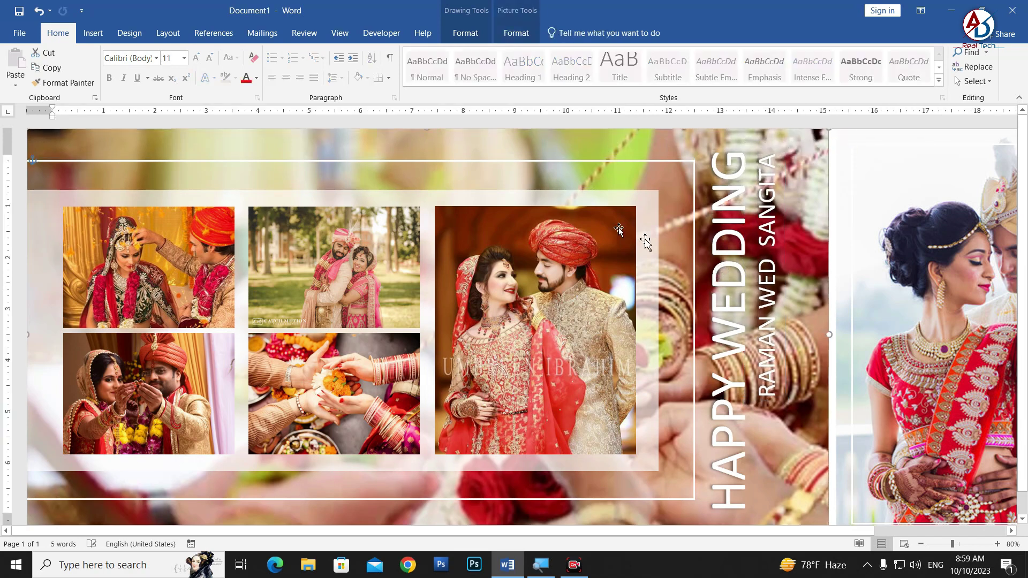
scroll(765, 377, "down", 4, "ctrl")
left_click(934, 431)
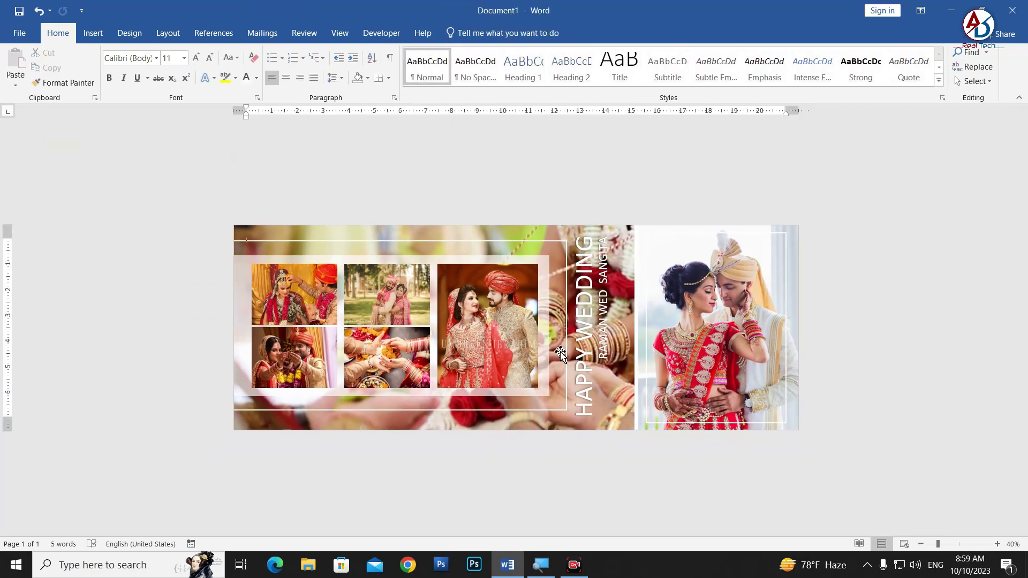
scroll(561, 355, "down", 3, "ctrl")
scroll(584, 320, "up", 4, "ctrl")
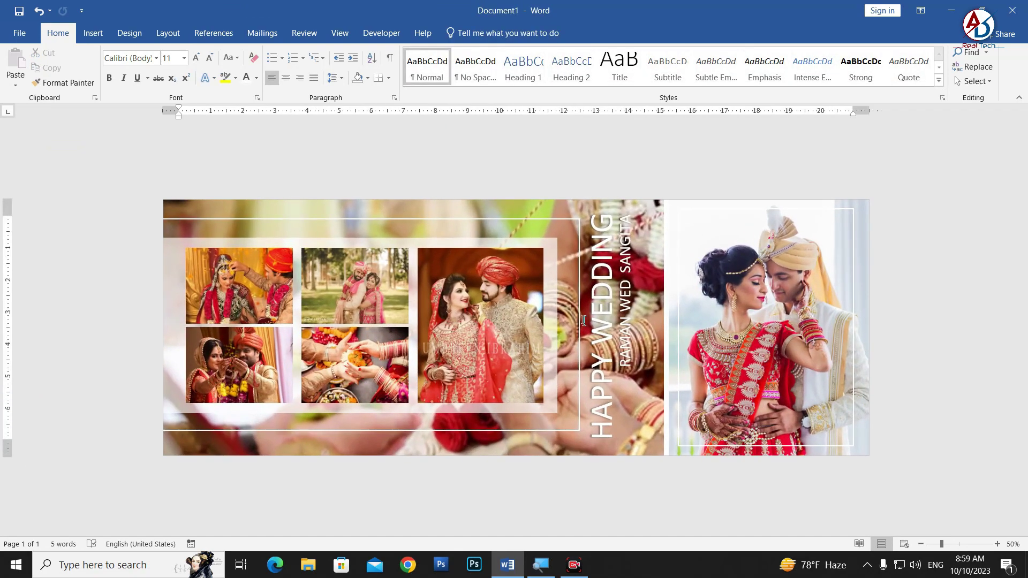
scroll(583, 320, "down", 3, "ctrl")
scroll(585, 323, "up", 2, "ctrl")
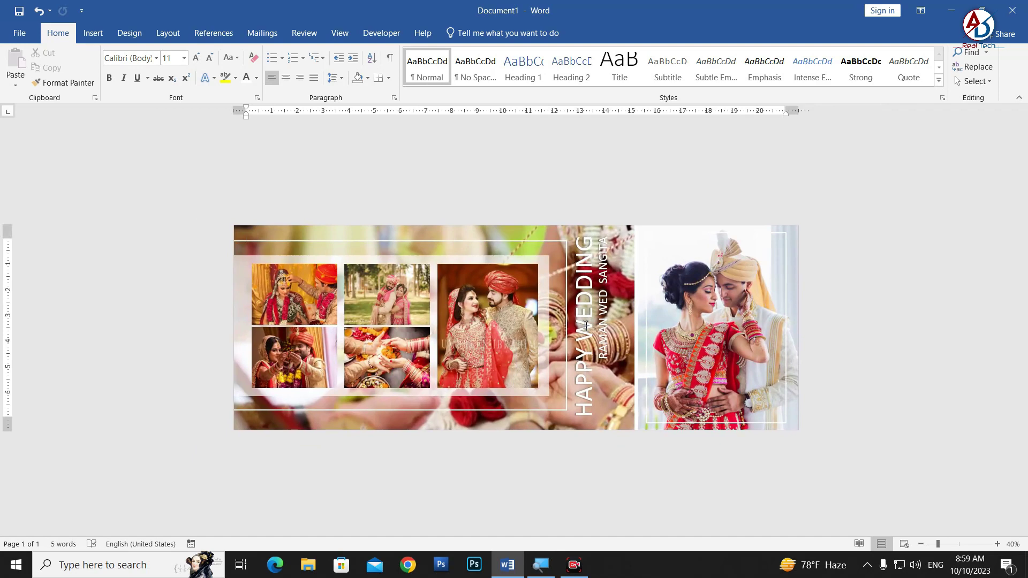
Save the banner as a PDF on the Desktop, using the couple's names as the file name.
left_click(19, 33)
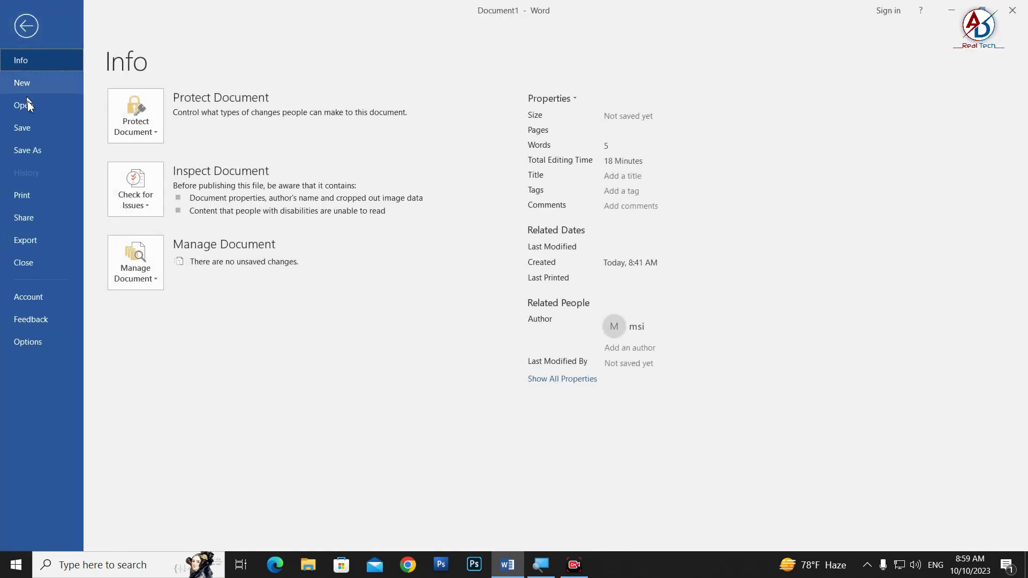
left_click(41, 156)
left_click(160, 246)
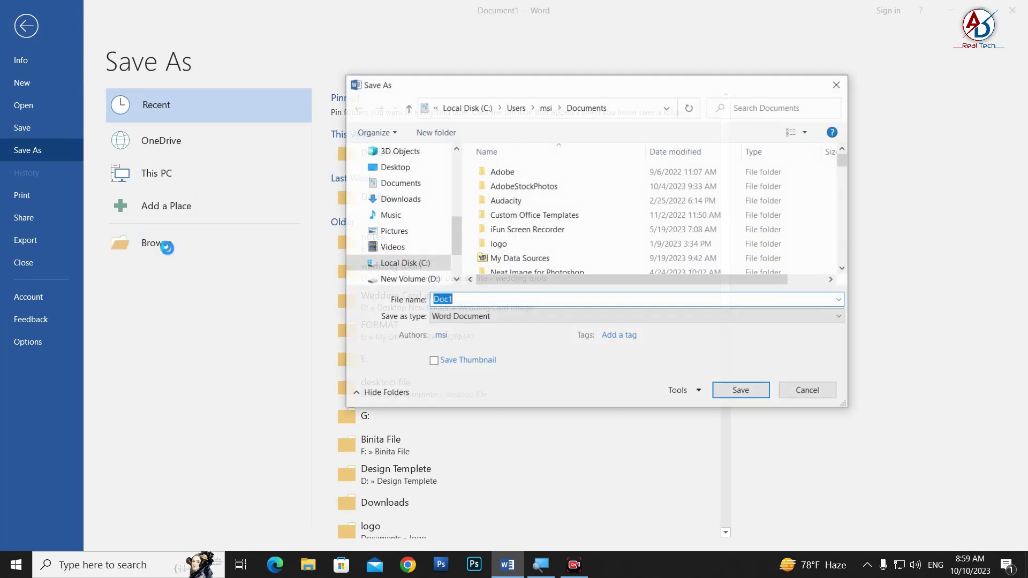
left_click(496, 317)
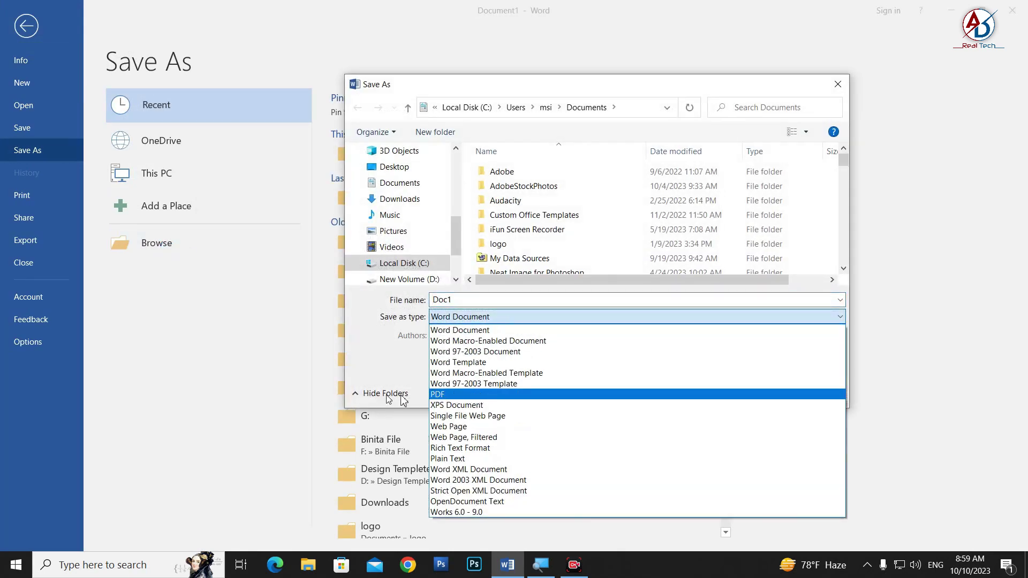
left_click(459, 394)
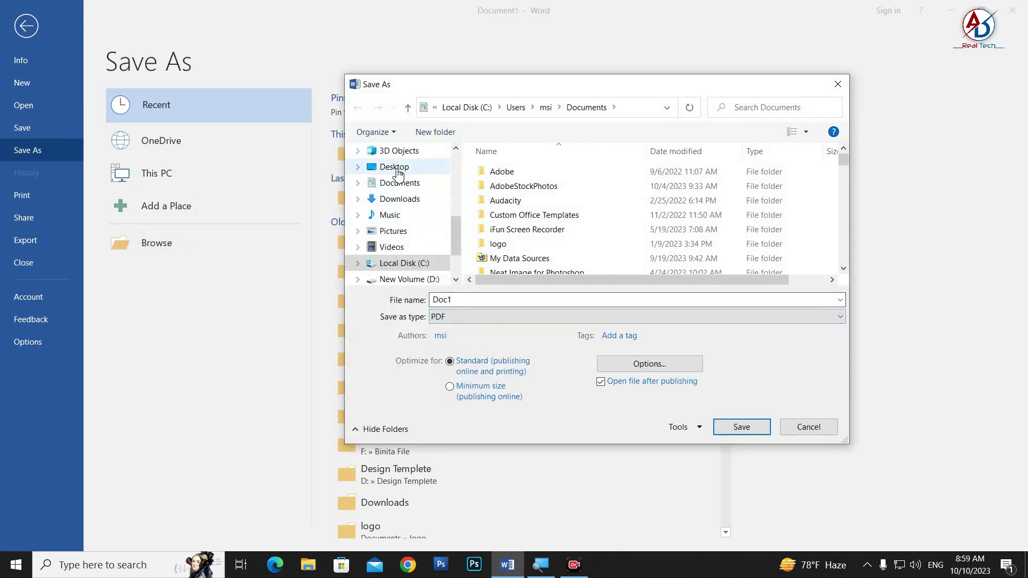
left_click(398, 168)
left_click(475, 298)
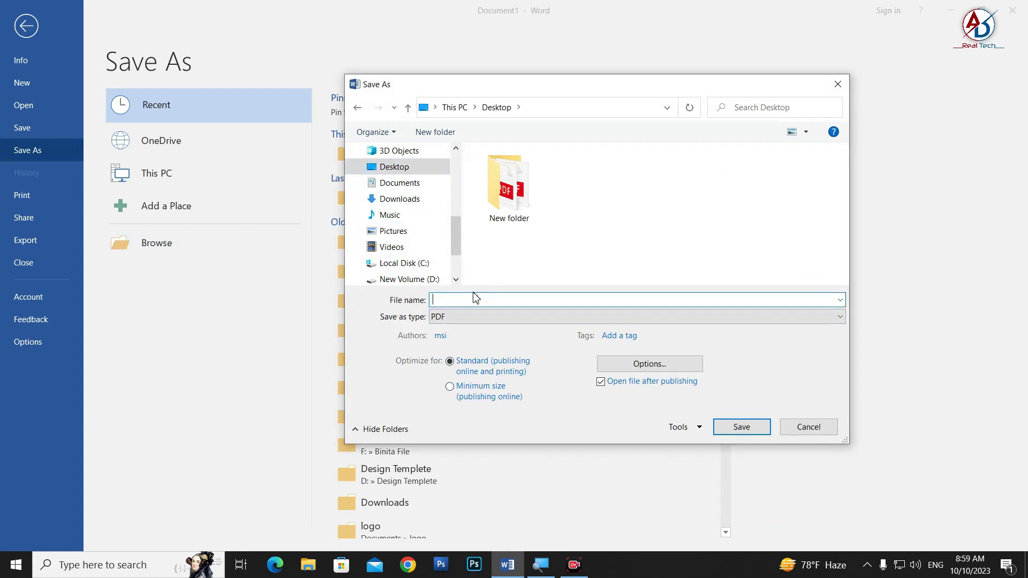
type("AN ")
type("WES")
key("BackSpace")
type("DS")
left_click(742, 427)
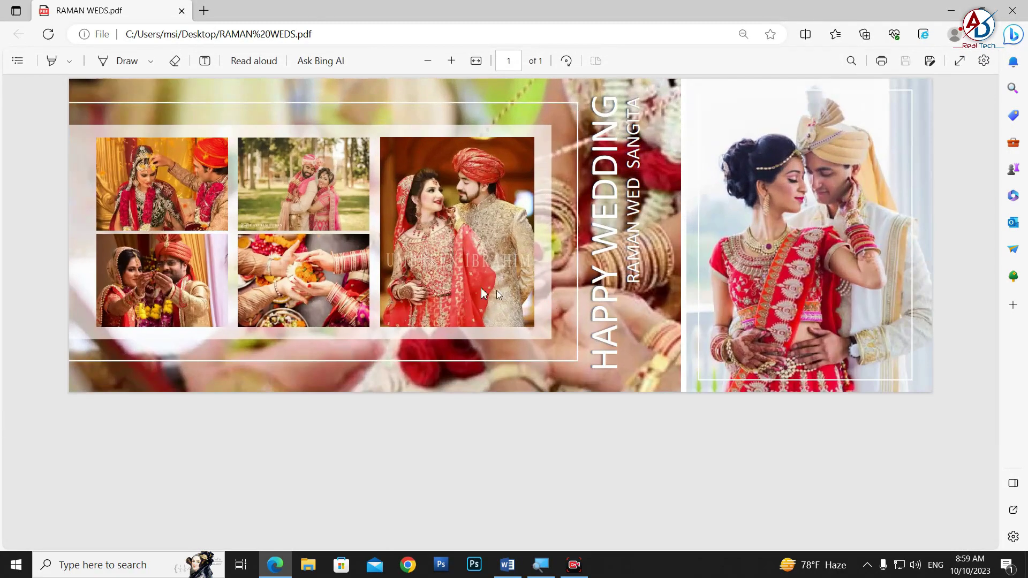
scroll(413, 253, "up", 3)
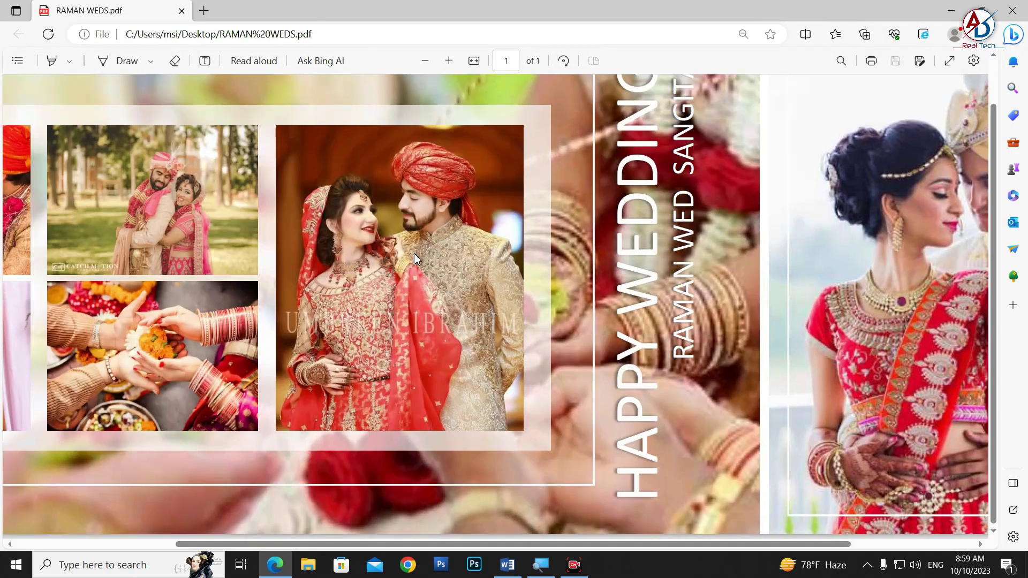
scroll(427, 296, "down", 5)
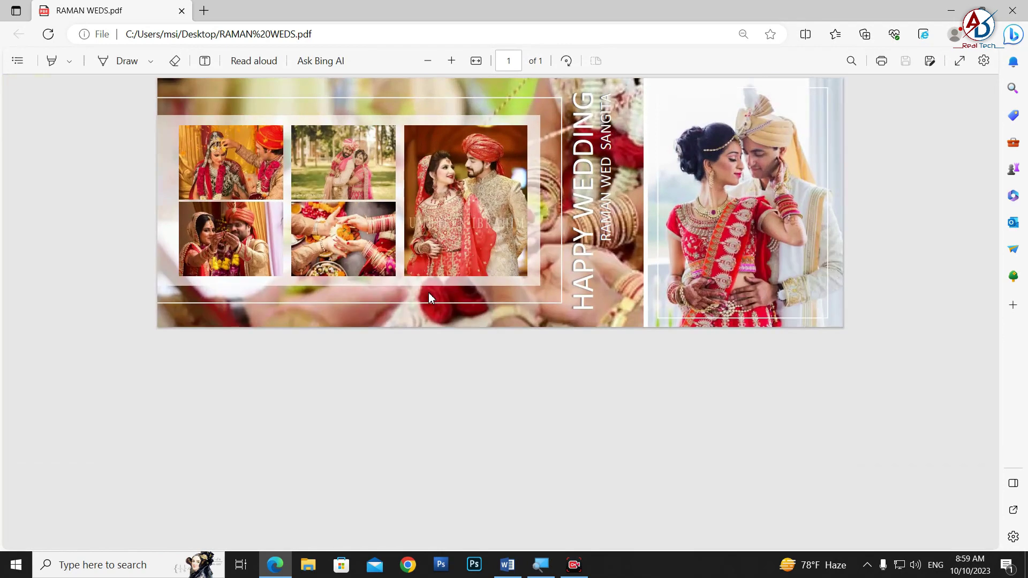